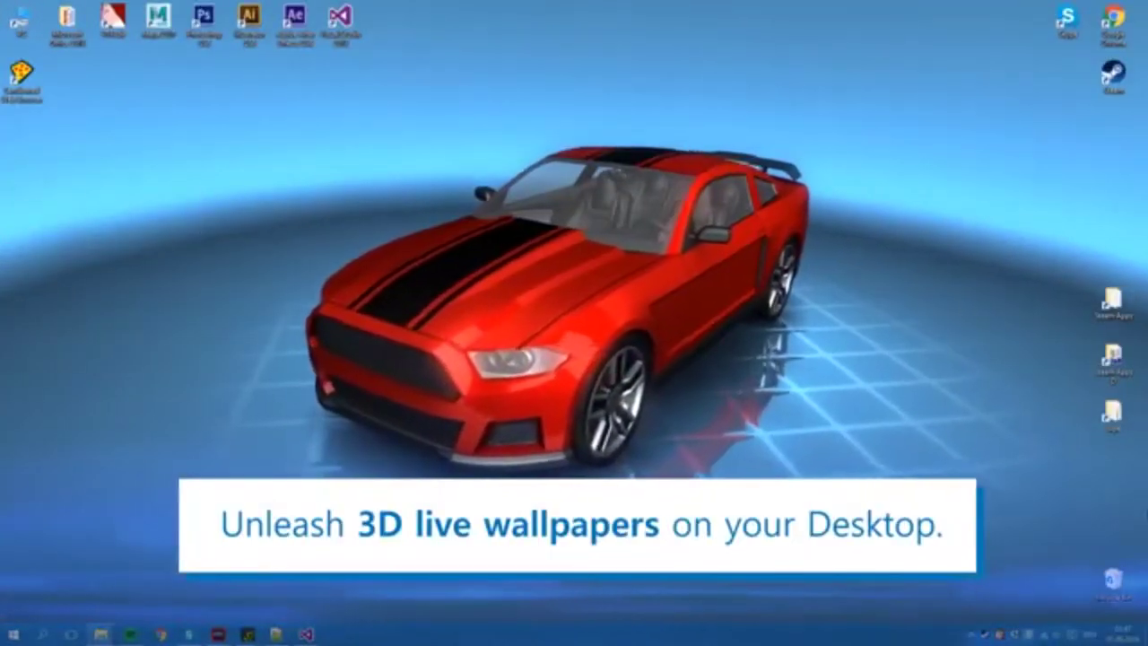
pyautogui.rightClick(1030, 634)
pyautogui.click(1062, 557)
pyautogui.click(1098, 102)
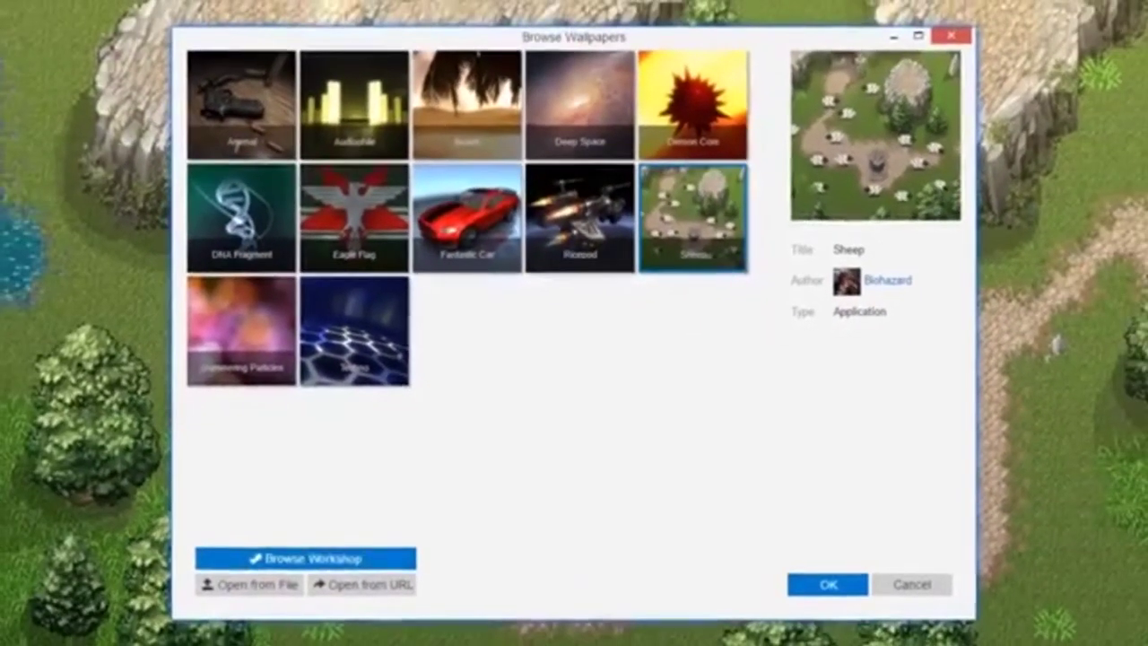
pyautogui.click(395, 584)
pyautogui.write('http://haxiomic.github.io/projects/webgl-fluid-and-particles/')
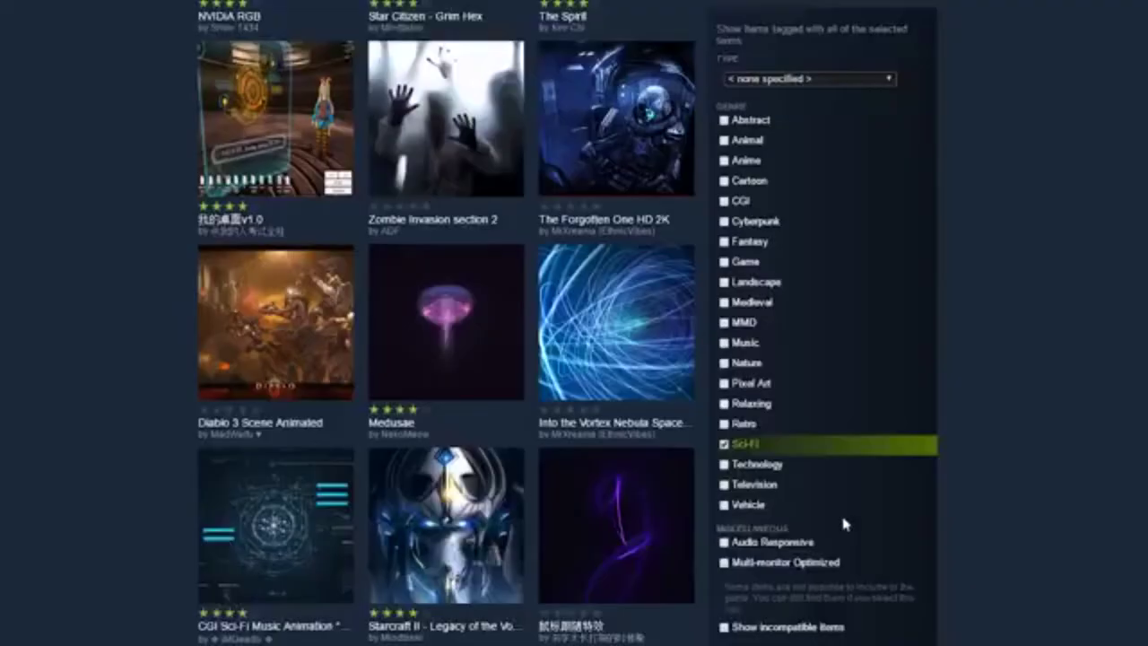
# Browse the Workshop wallpapers tagged Sci-Fi and open the Far Cry 3 Blood Dragon wallpaper.
pyautogui.scroll(-5, 843, 523)
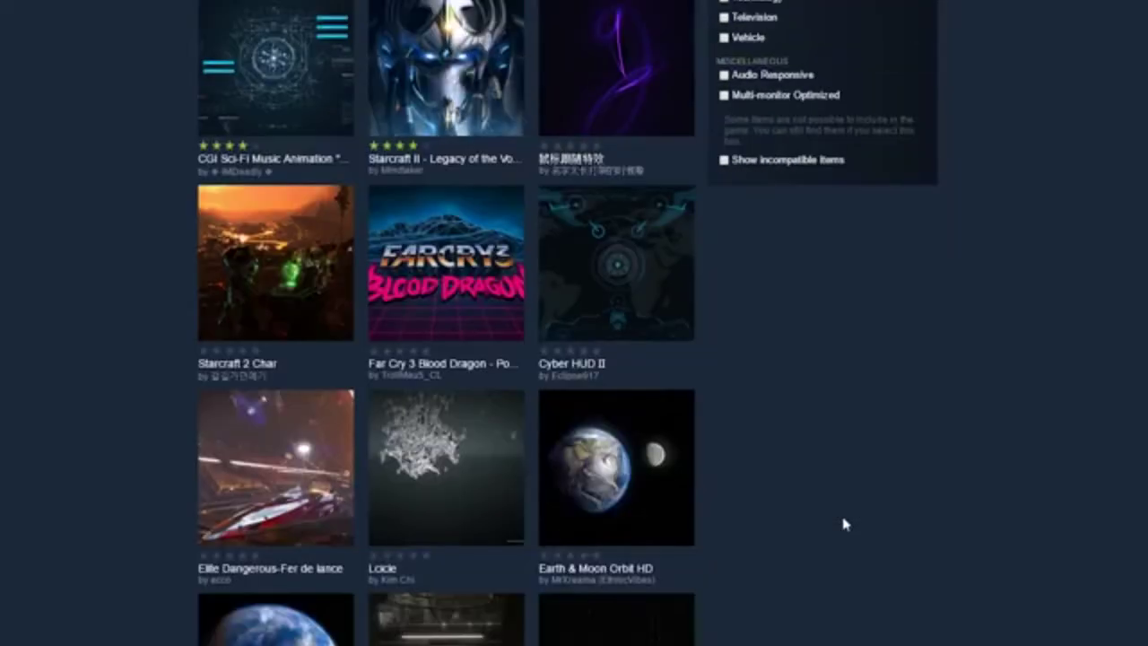
pyautogui.scroll(-2, 842, 524)
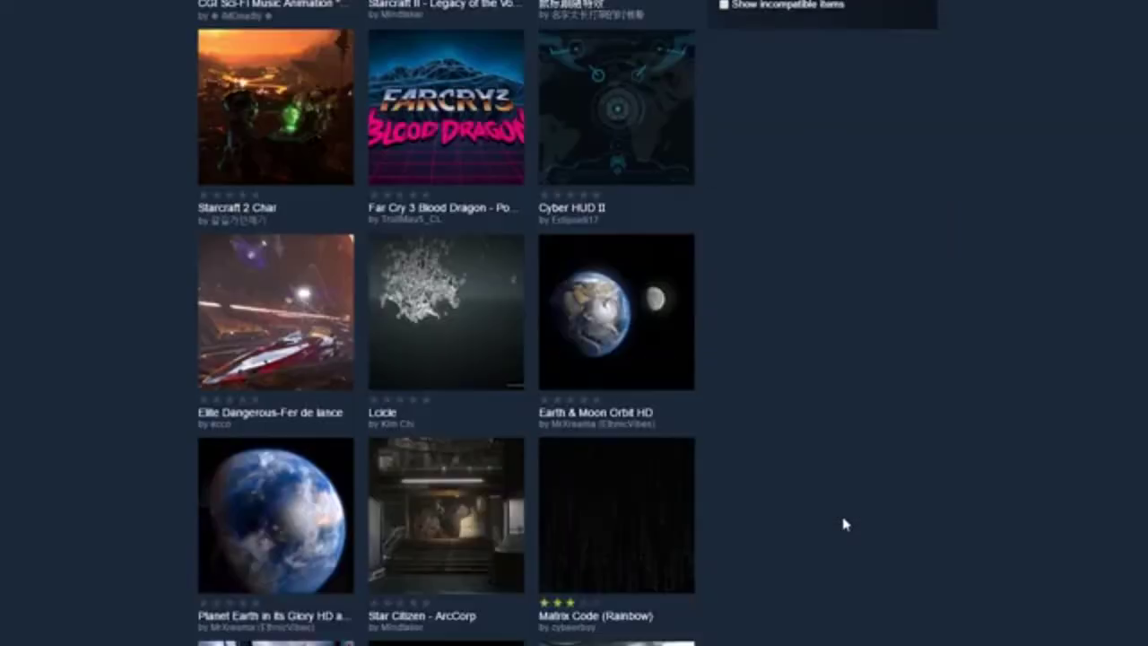
pyautogui.click(422, 157)
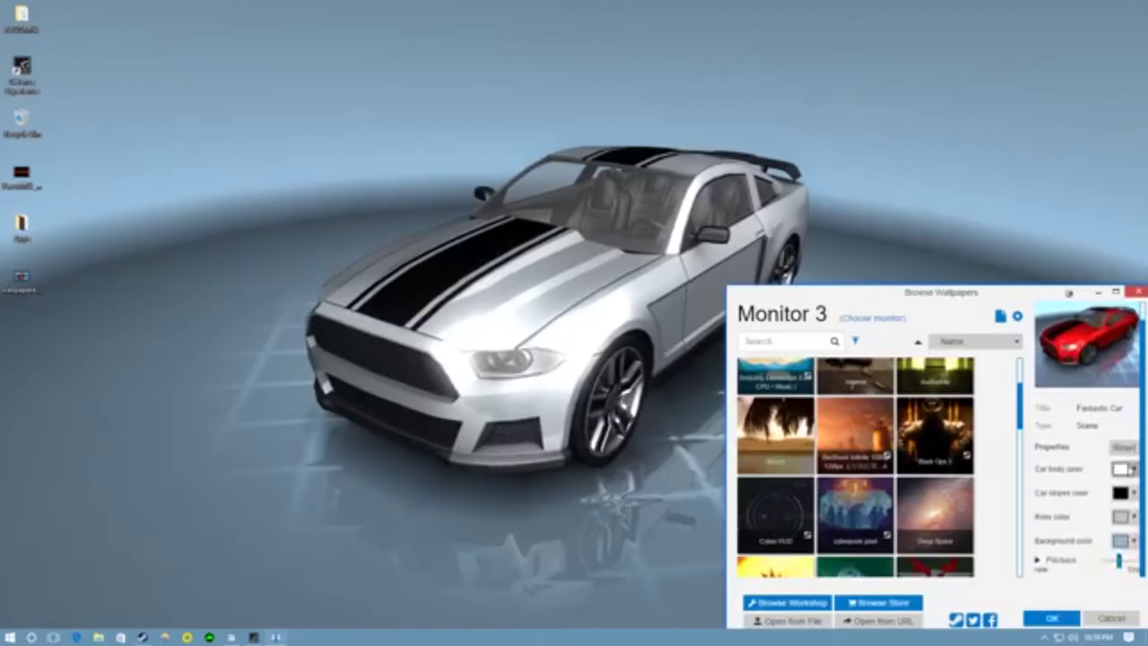
# Try a red body color on the Fantastic Car wallpaper, and settle on white.
pyautogui.click(1121, 468)
pyautogui.click(1096, 525)
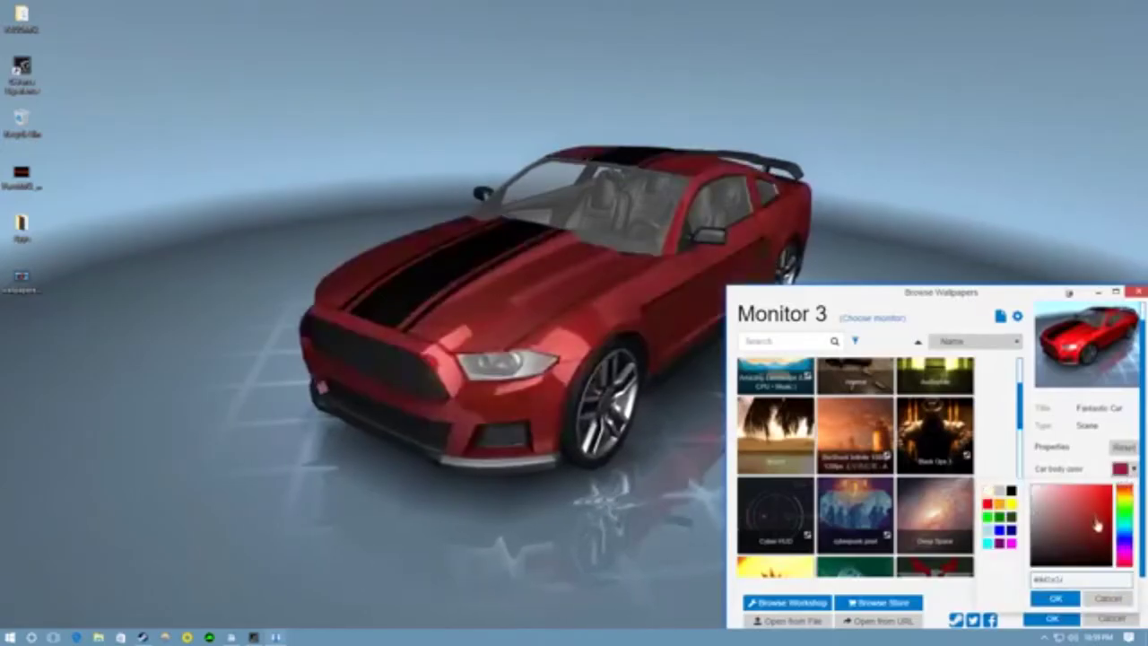
pyautogui.moveTo(1095, 525); pyautogui.dragTo(1034, 487)
pyautogui.click(1054, 598)
# Set the Fantastic Car's stripes color to red and its rims color to black.
pyautogui.click(1121, 493)
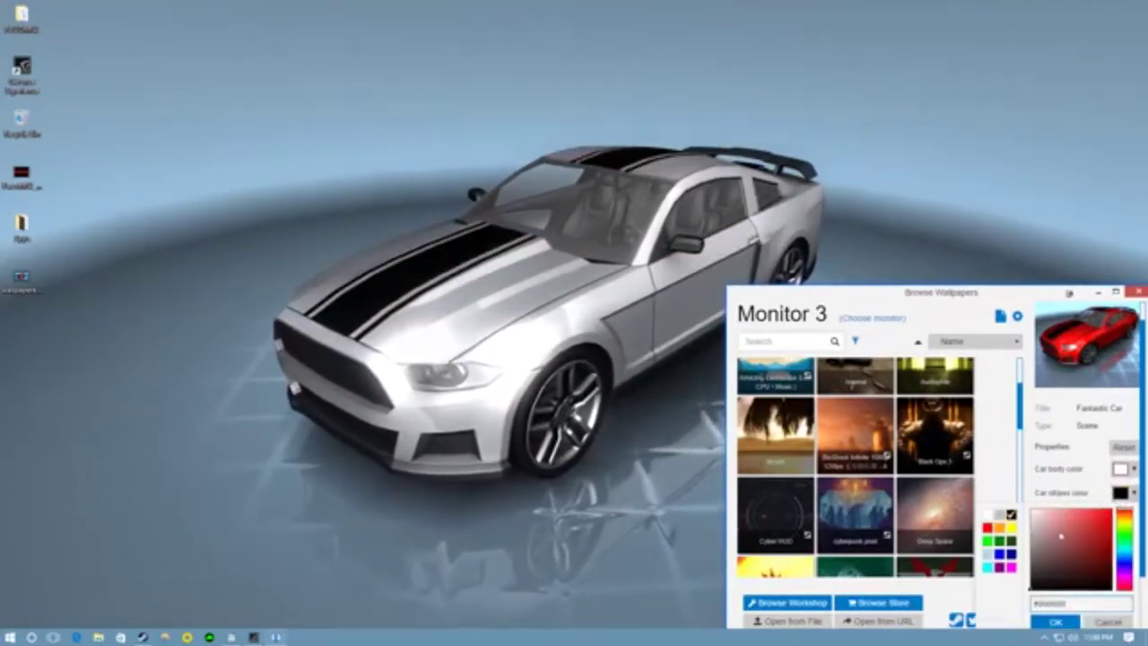
pyautogui.click(1092, 481)
pyautogui.click(1121, 516)
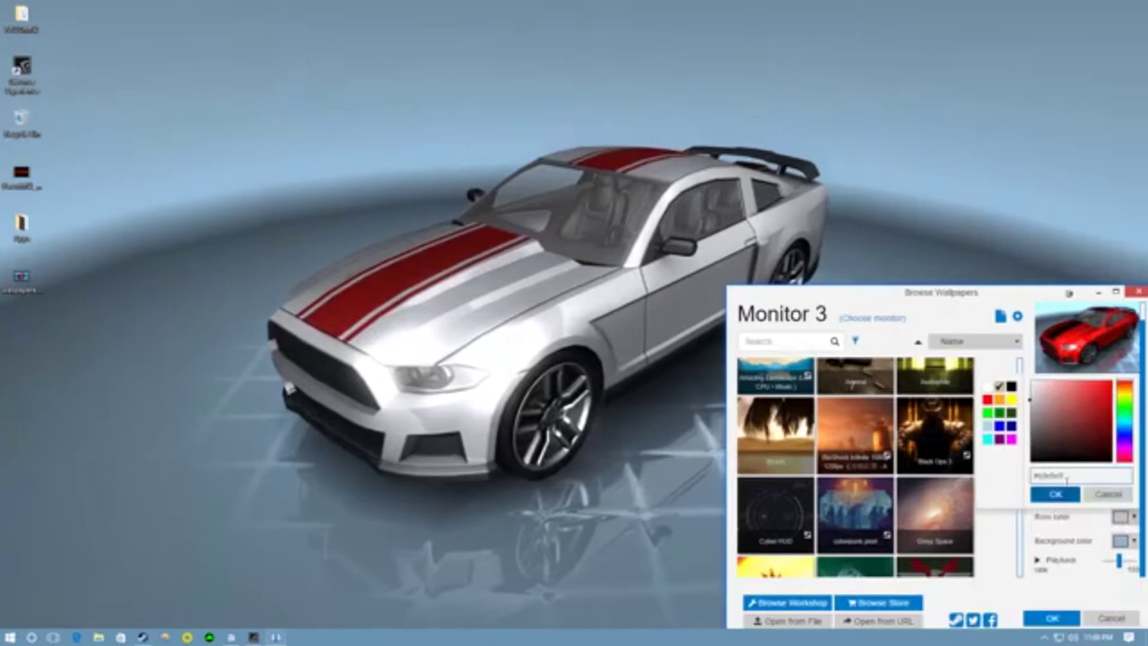
pyautogui.click(1066, 573)
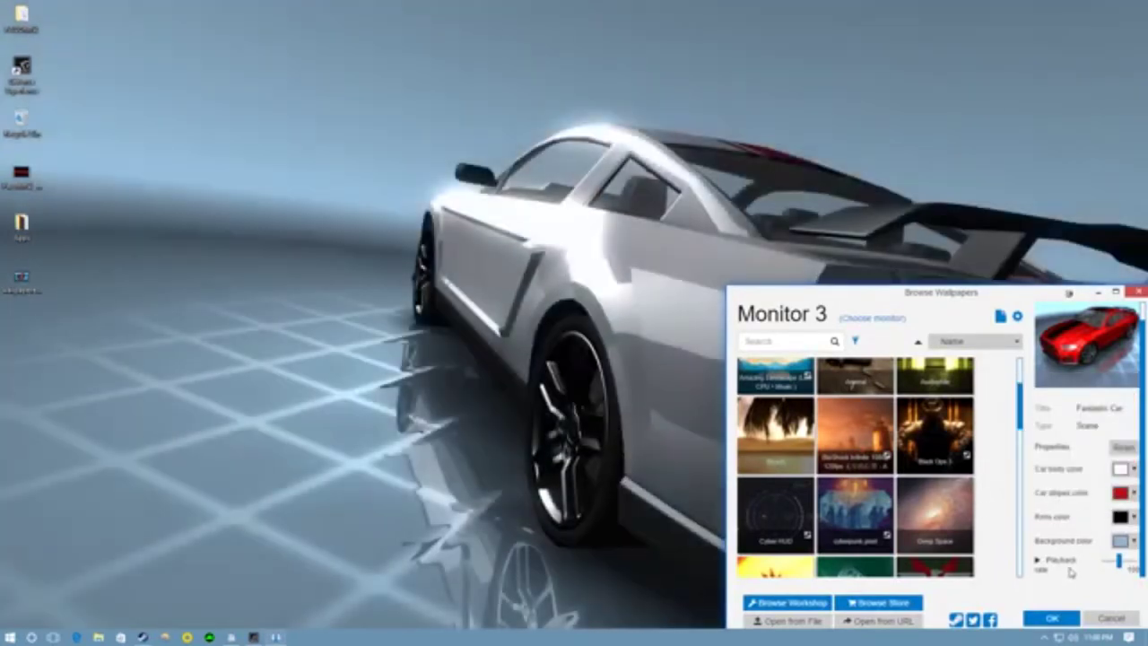
pyautogui.scroll(-3, 854, 466)
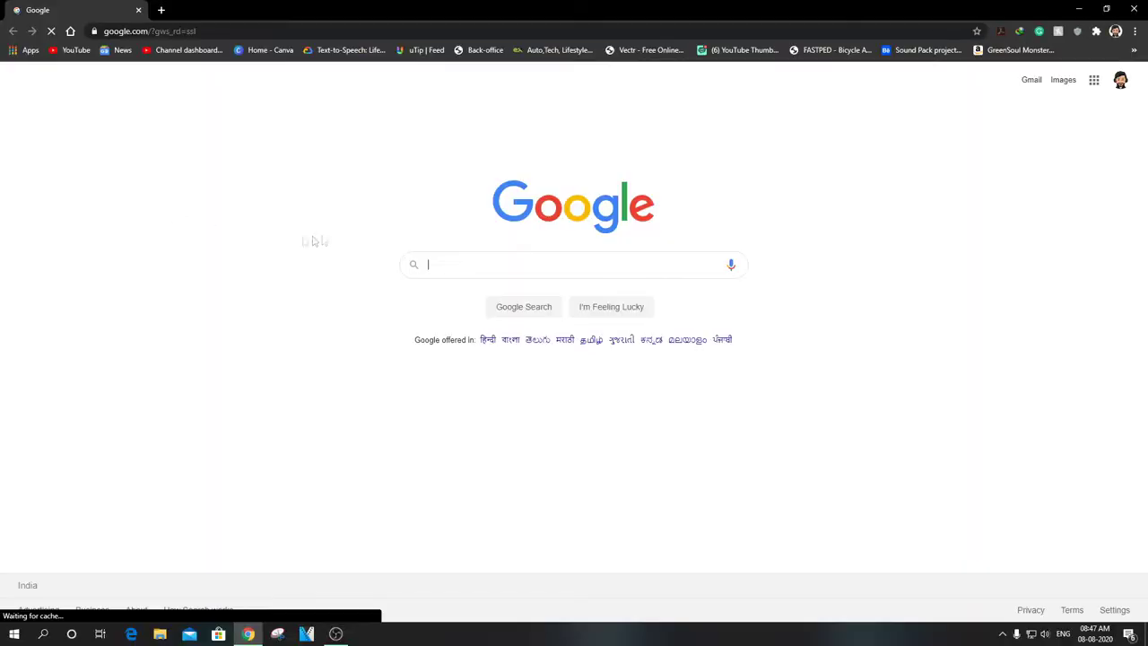
# Search Google for steam and open the official Steam store website.
pyautogui.write('steam')
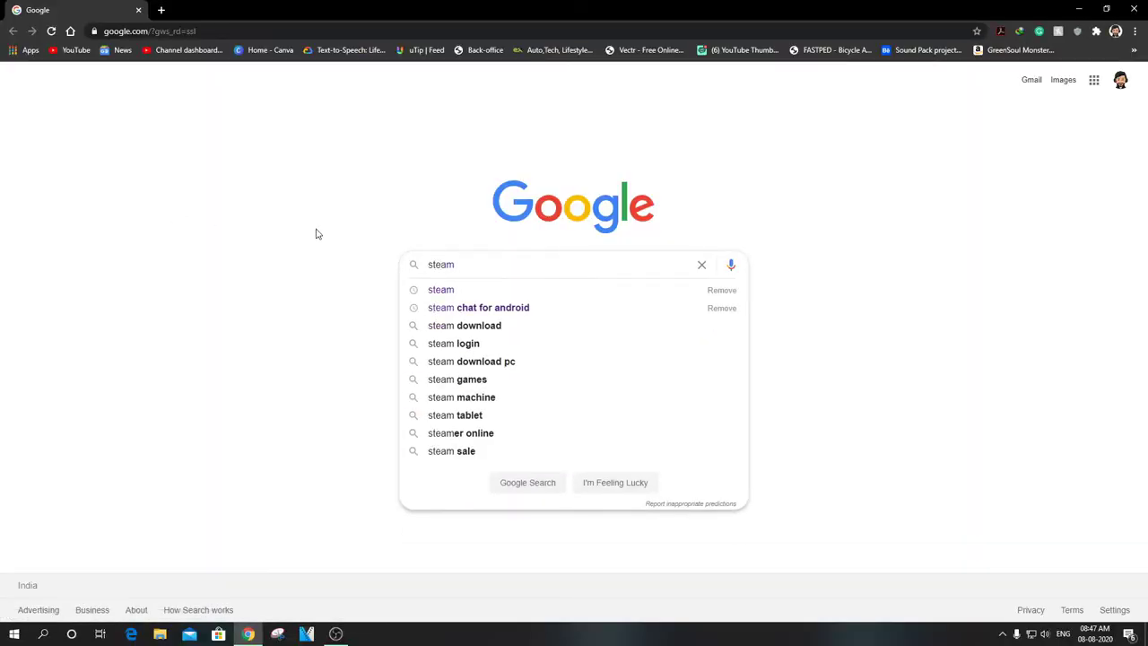
pyautogui.press('Return')
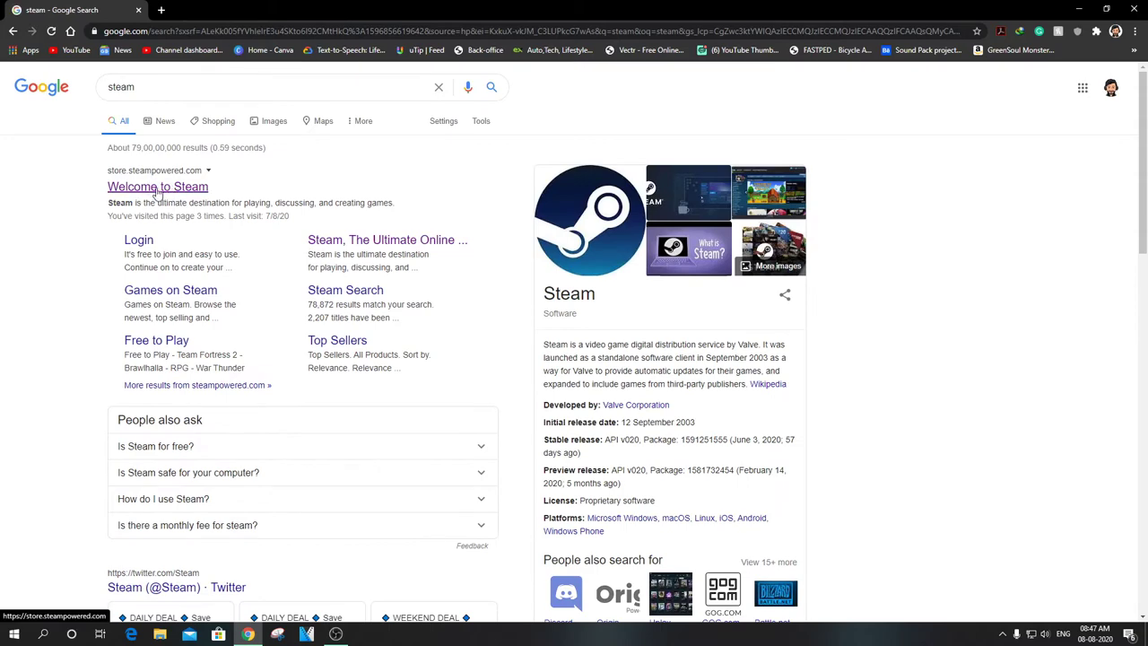
pyautogui.click(157, 189)
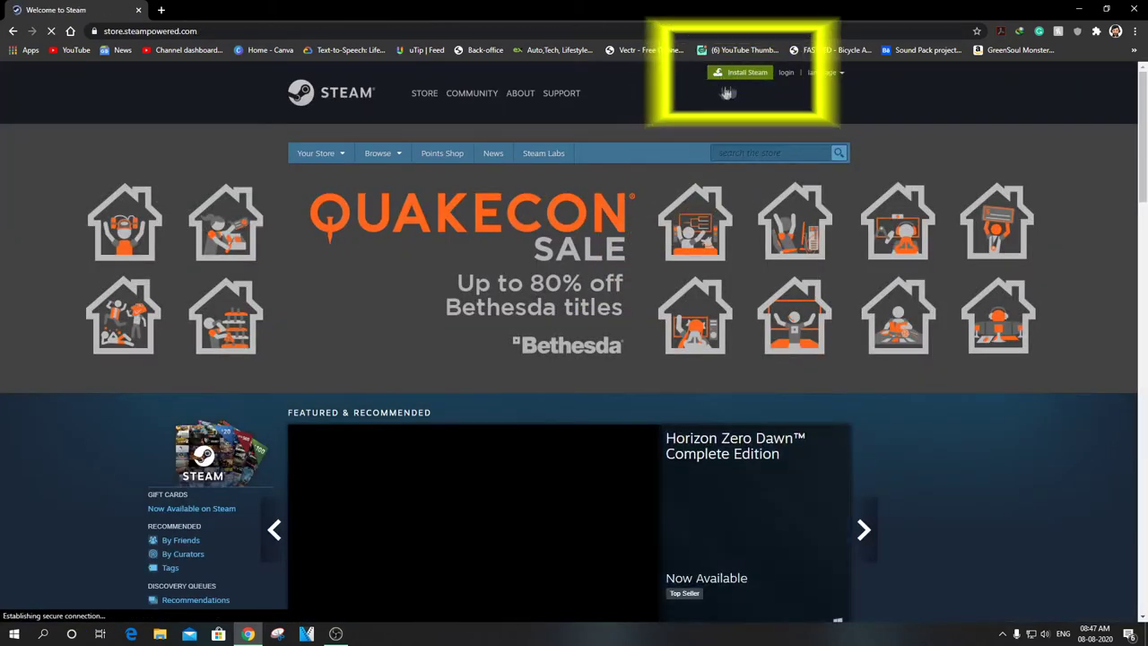
# Download the Steam installer SteamSetup.exe from the store site and open the folder it was saved in.
pyautogui.click(734, 74)
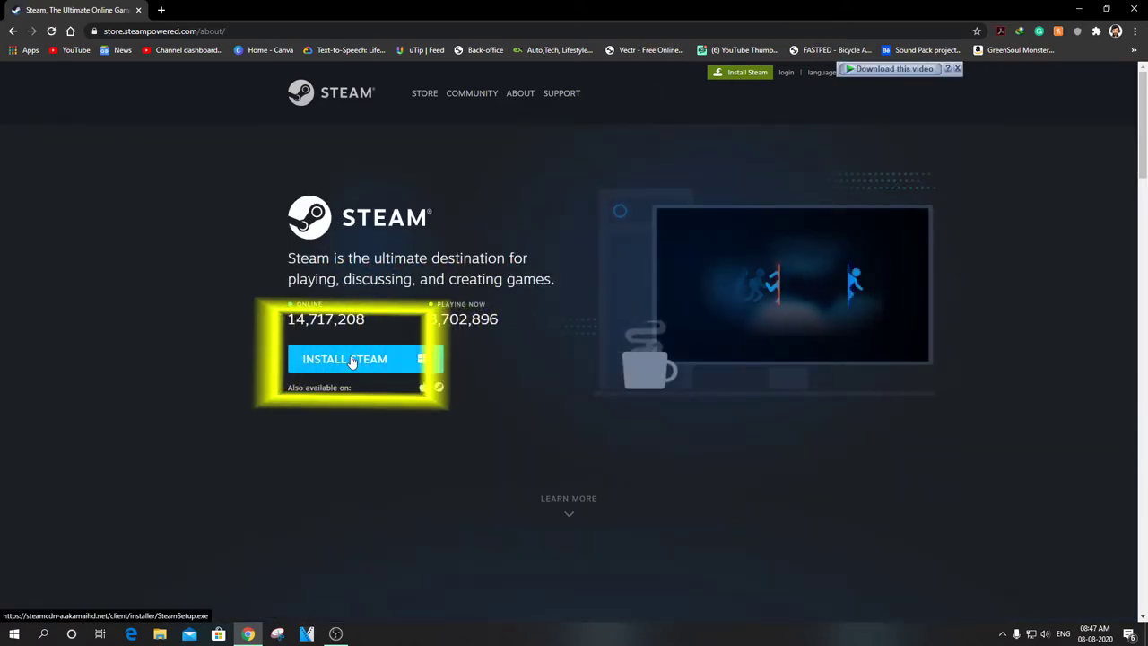
pyautogui.click(352, 361)
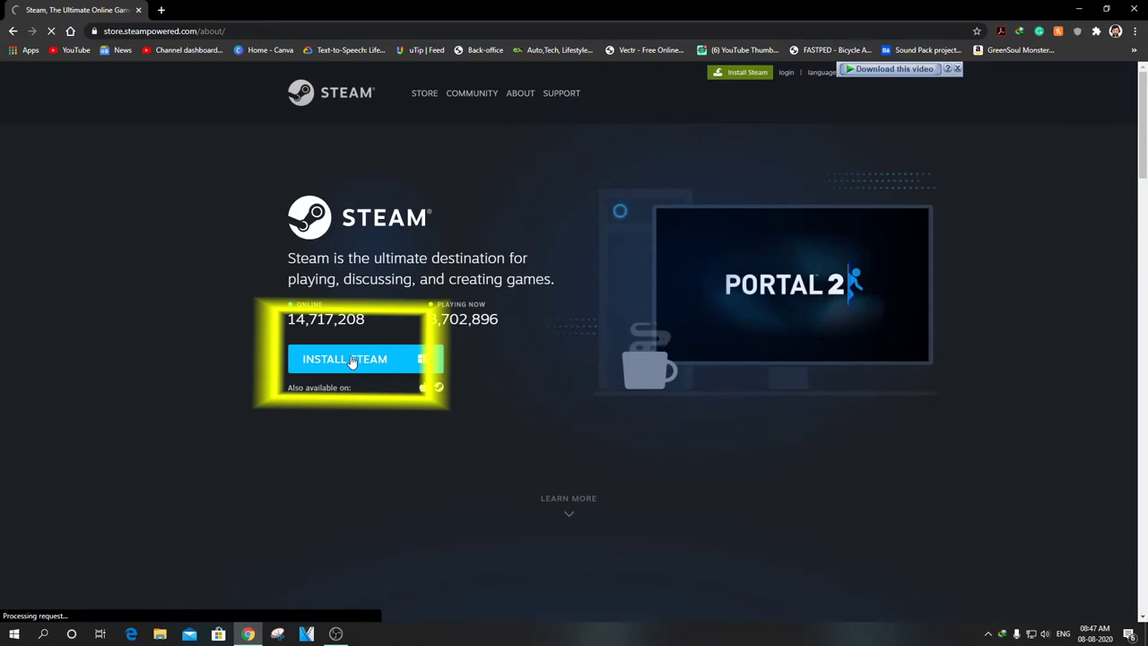
pyautogui.click(569, 369)
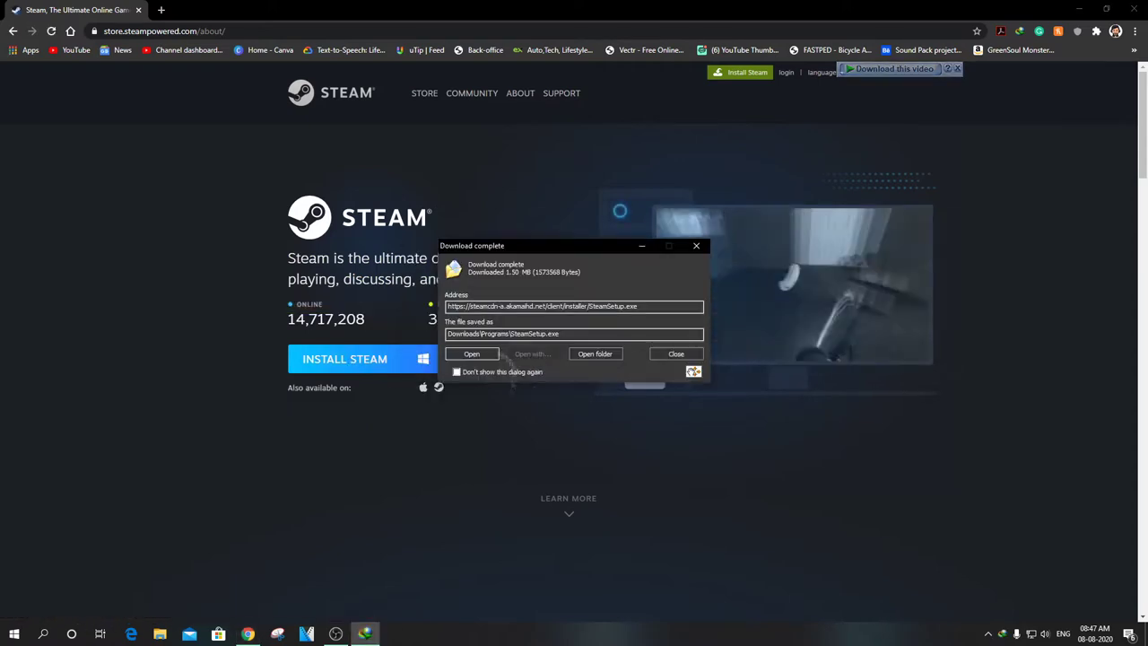
pyautogui.click(609, 350)
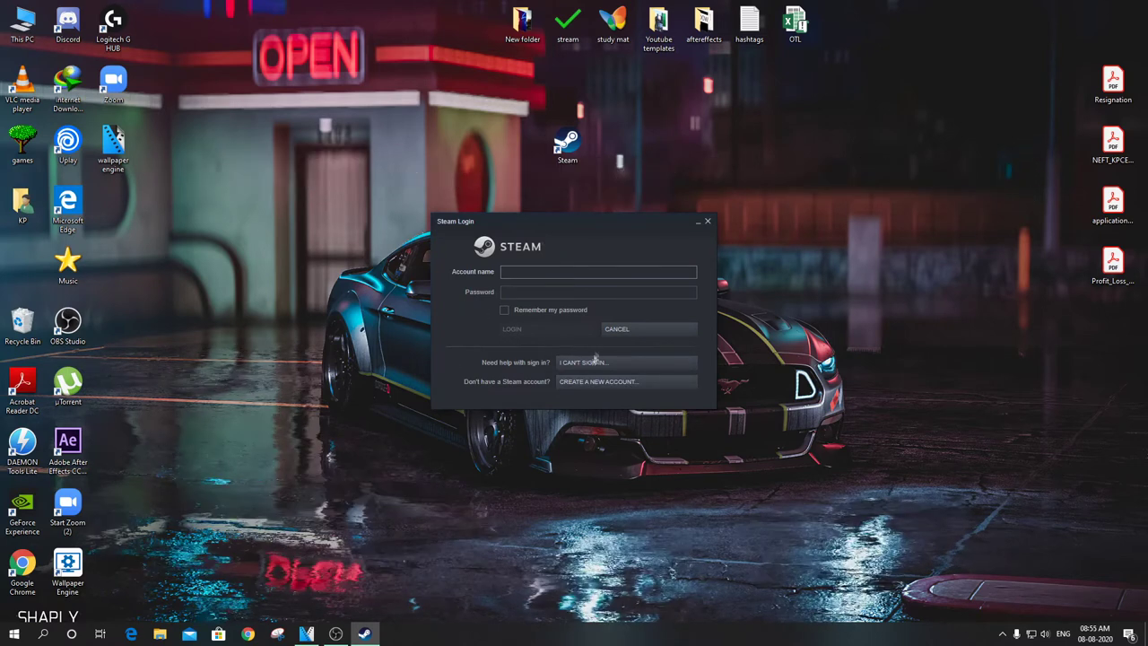
# Open the form for creating a new Steam account, look through its fields and subscriber agreement, and close it.
pyautogui.click(591, 384)
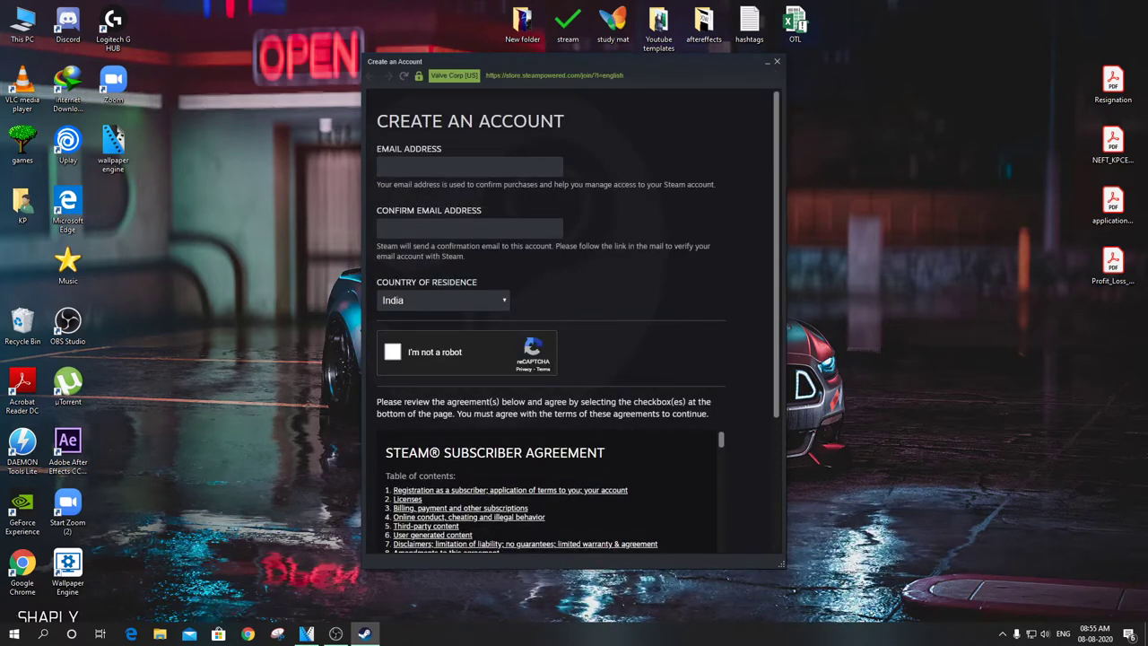
pyautogui.scroll(-5, 426, 339)
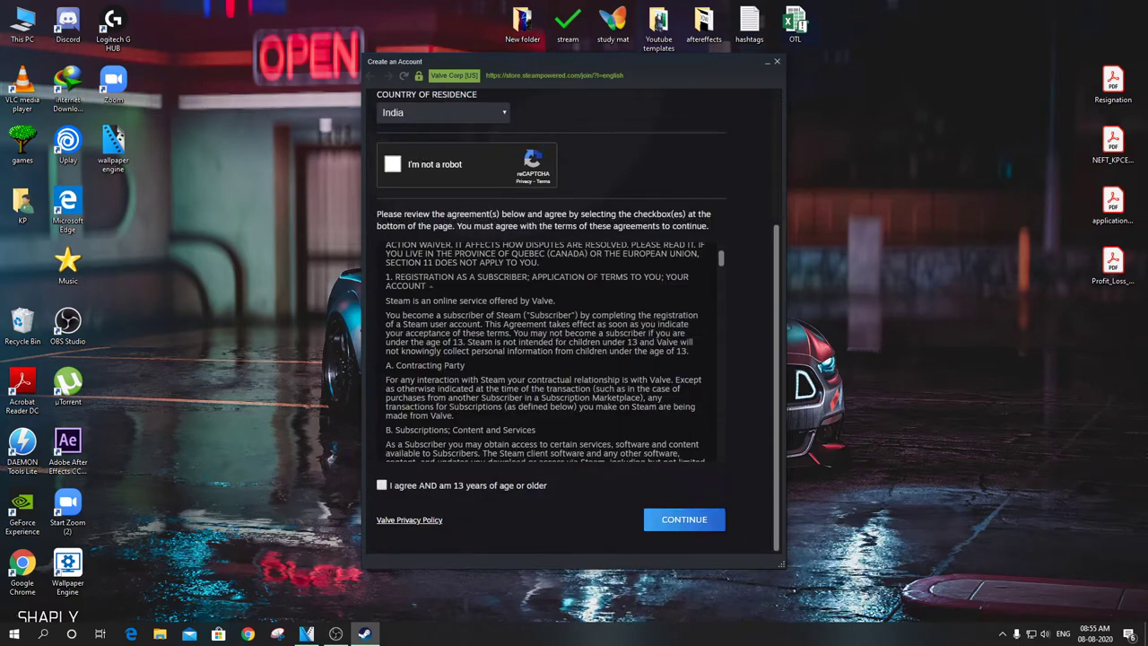
pyautogui.click(672, 520)
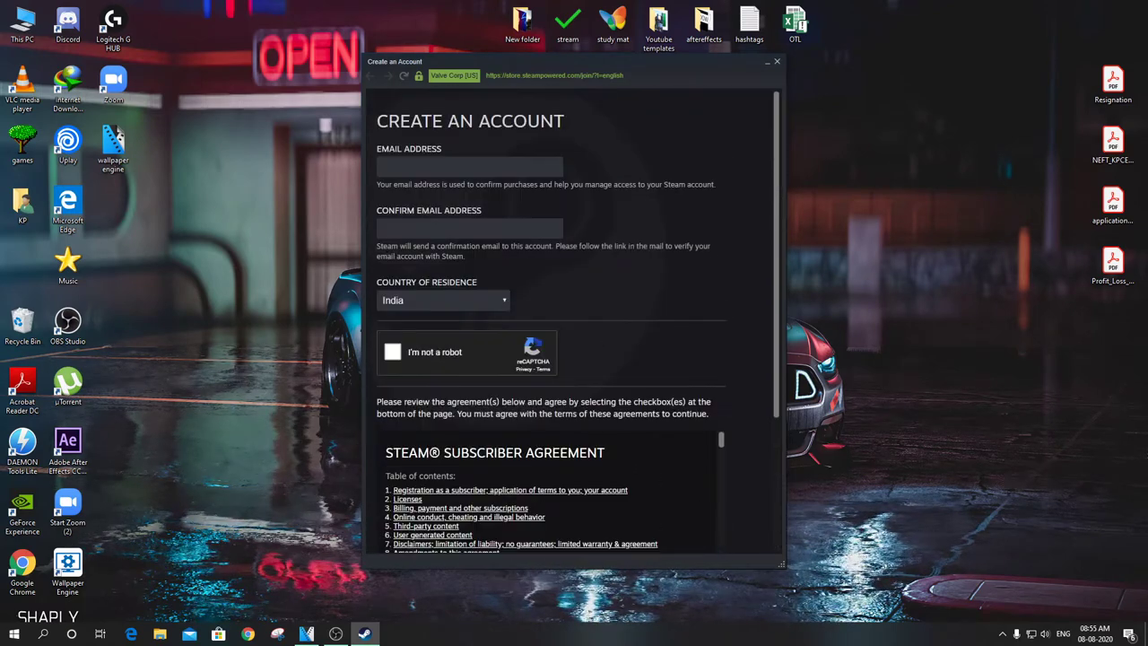
pyautogui.click(777, 63)
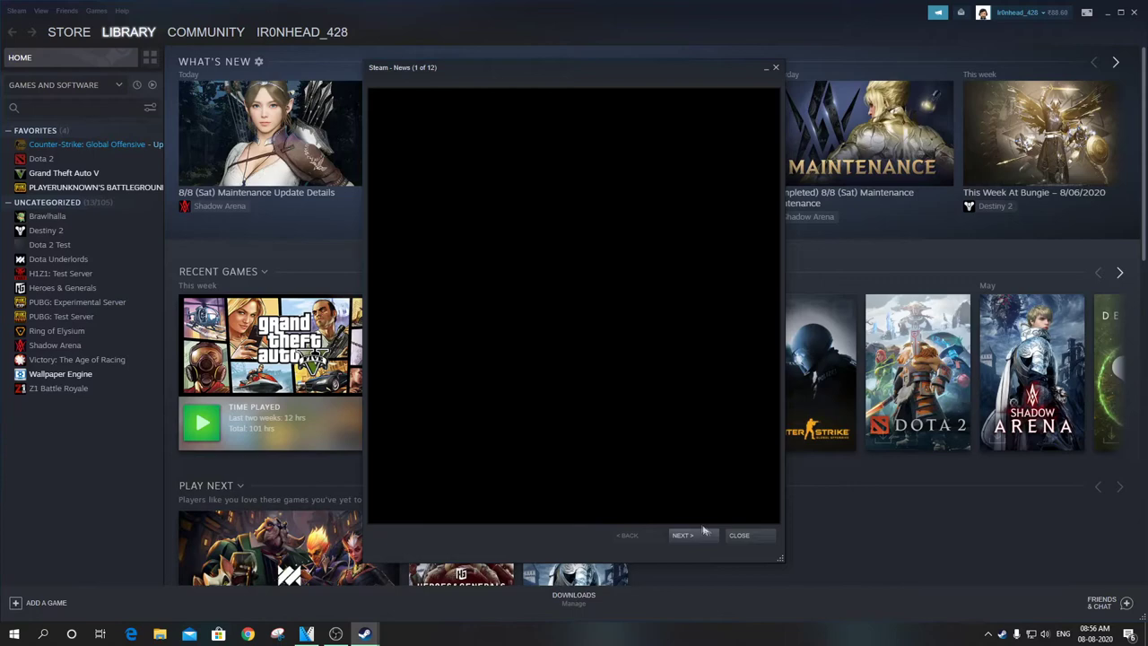
# Dismiss the Steam news window, search the store for wallpaper, and view the Wallpaper Engine product page.
pyautogui.click(739, 535)
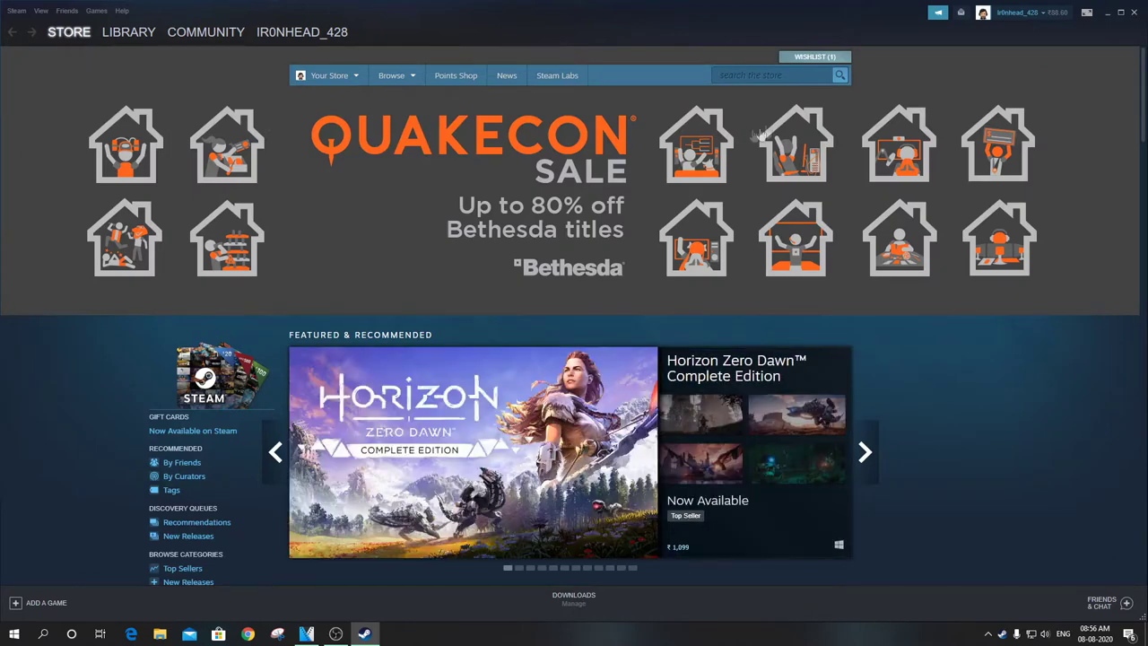
pyautogui.click(757, 77)
pyautogui.write('wall')
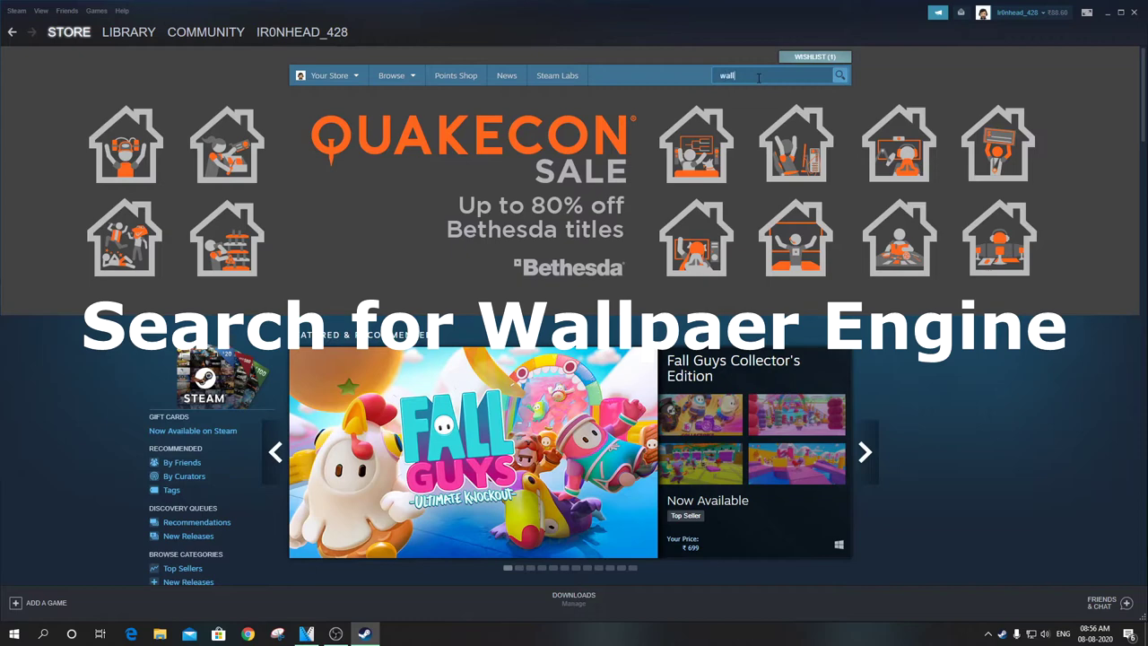
pyautogui.write('paper')
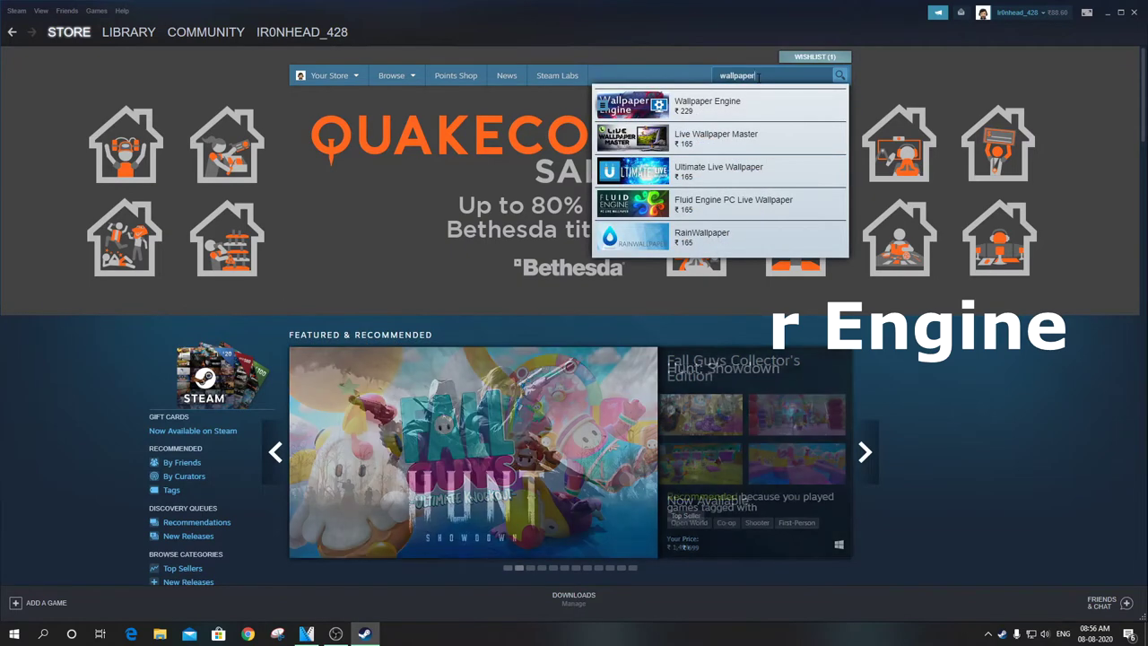
pyautogui.click(617, 106)
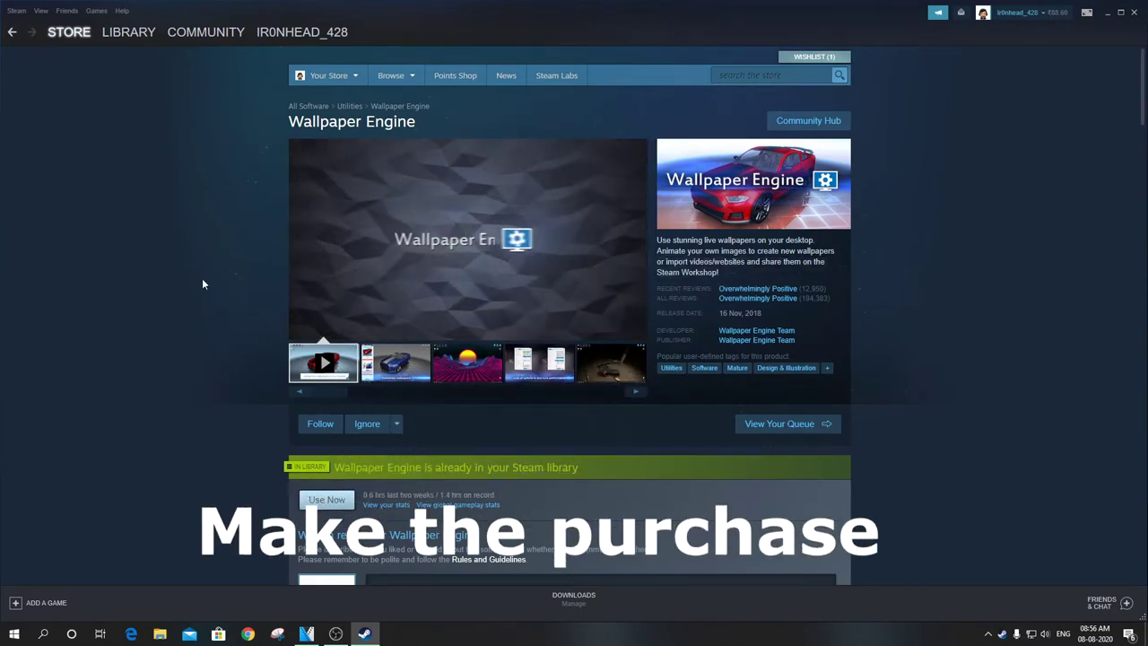
pyautogui.scroll(-2, 203, 284)
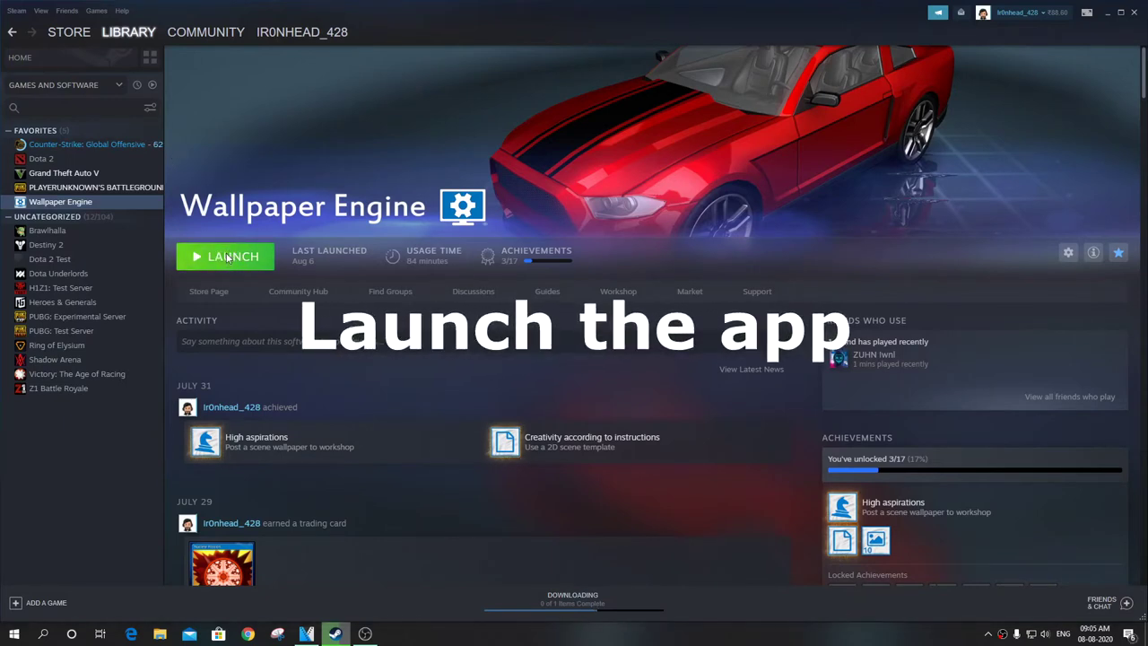
# Launch Wallpaper Engine from the library with the standard launch option and look over the installed wallpapers.
pyautogui.click(229, 258)
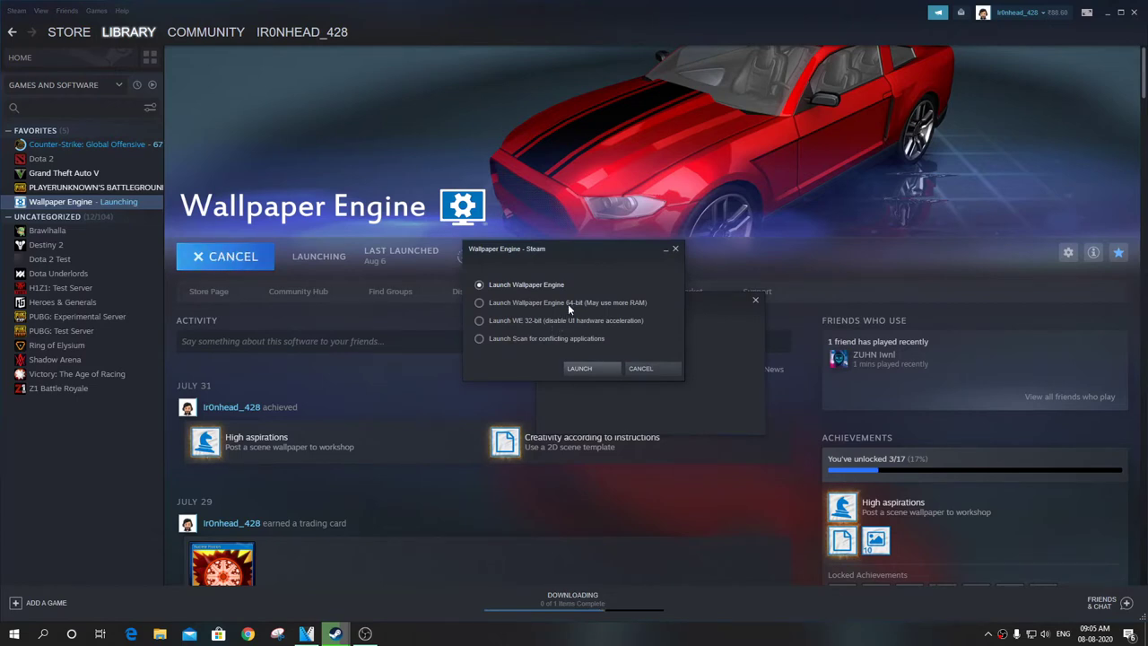
pyautogui.click(580, 368)
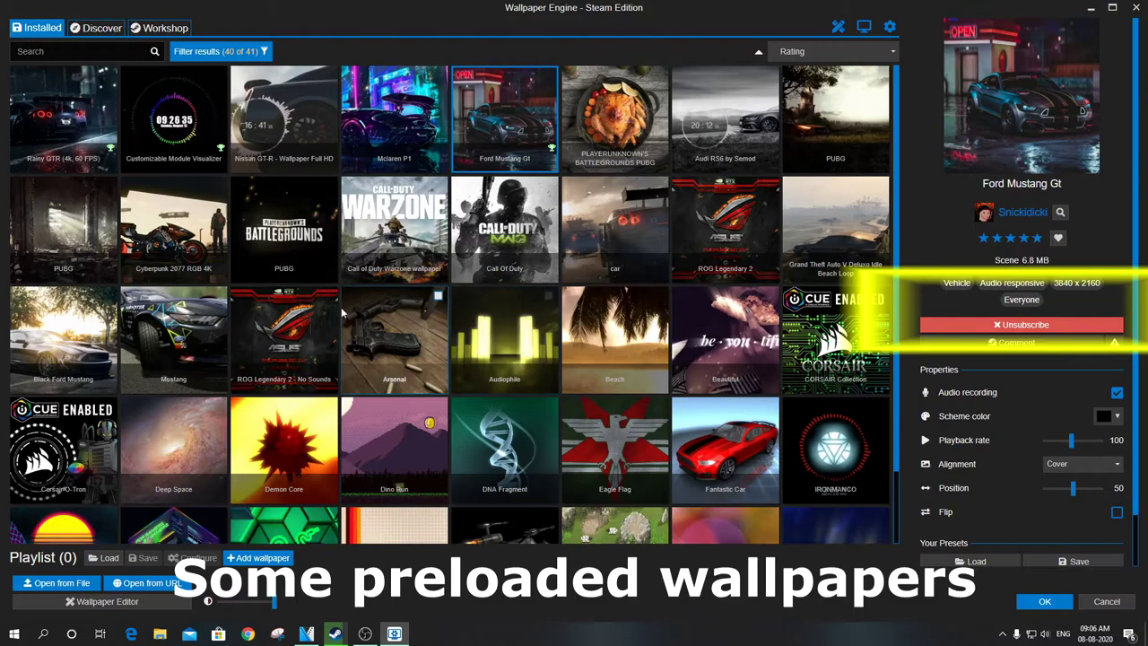
pyautogui.scroll(-1, 339, 314)
pyautogui.scroll(1, 441, 366)
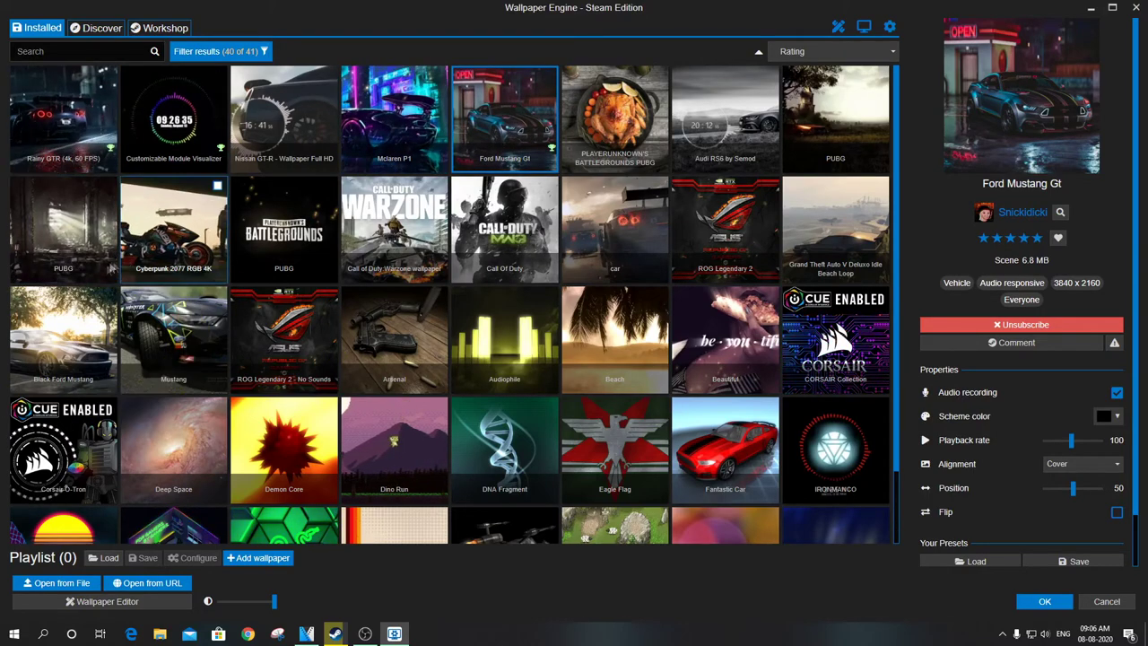
pyautogui.scroll(-1, 112, 266)
pyautogui.scroll(1, 112, 266)
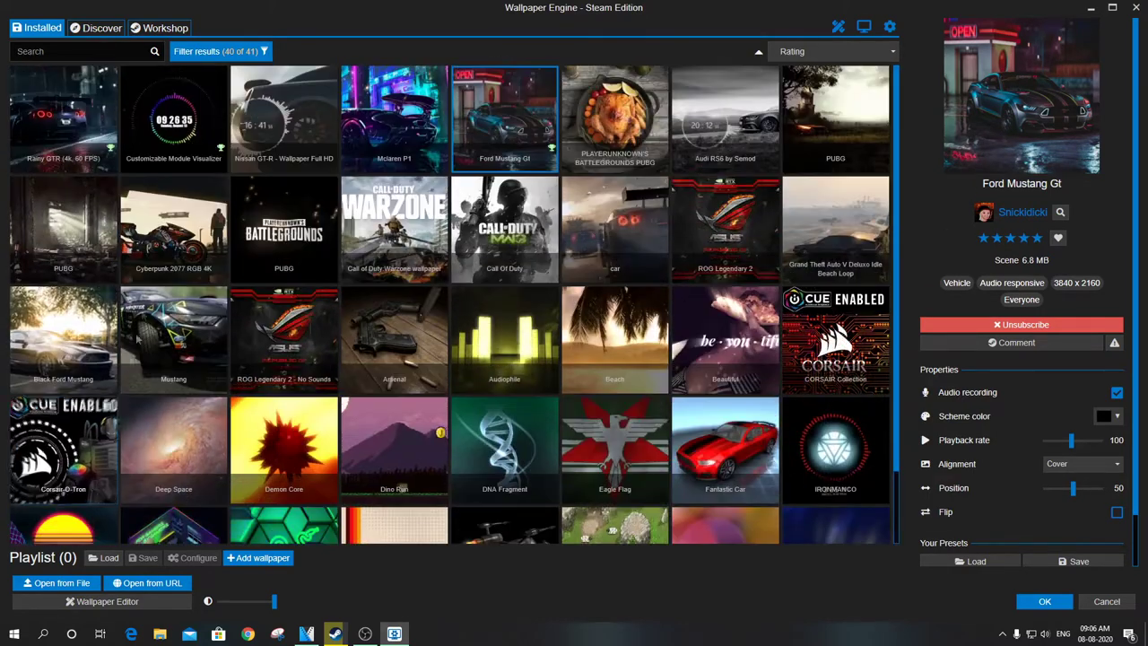
# Search the Workshop wallpapers for cars and browse the first page of results.
pyautogui.write('cars')
pyautogui.click(145, 36)
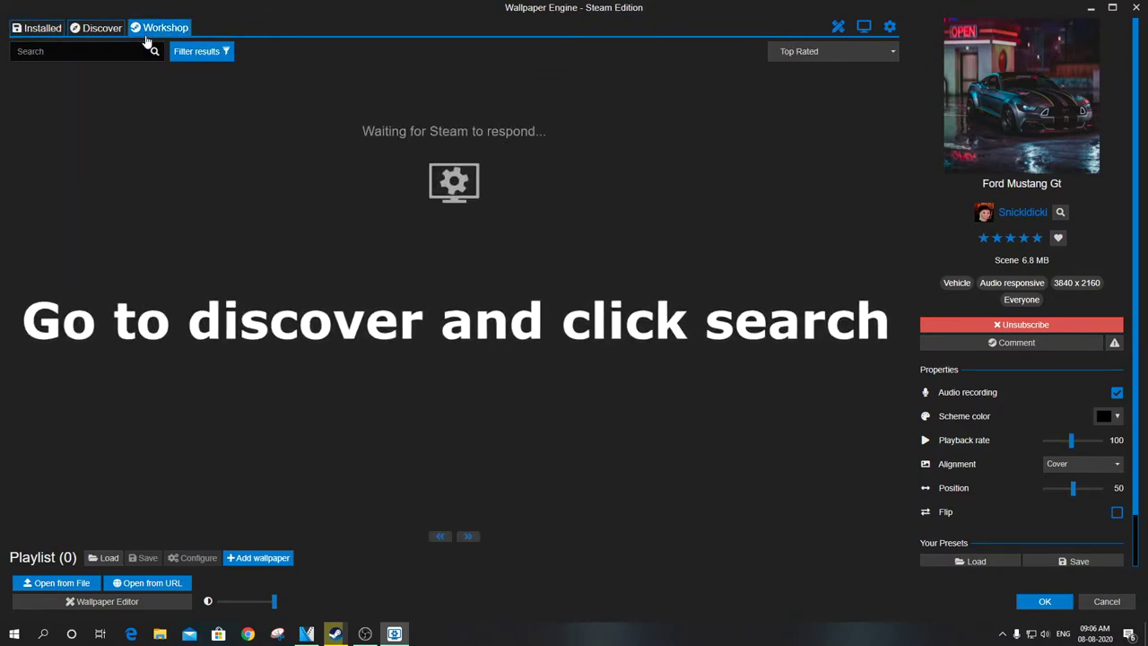
pyautogui.click(96, 28)
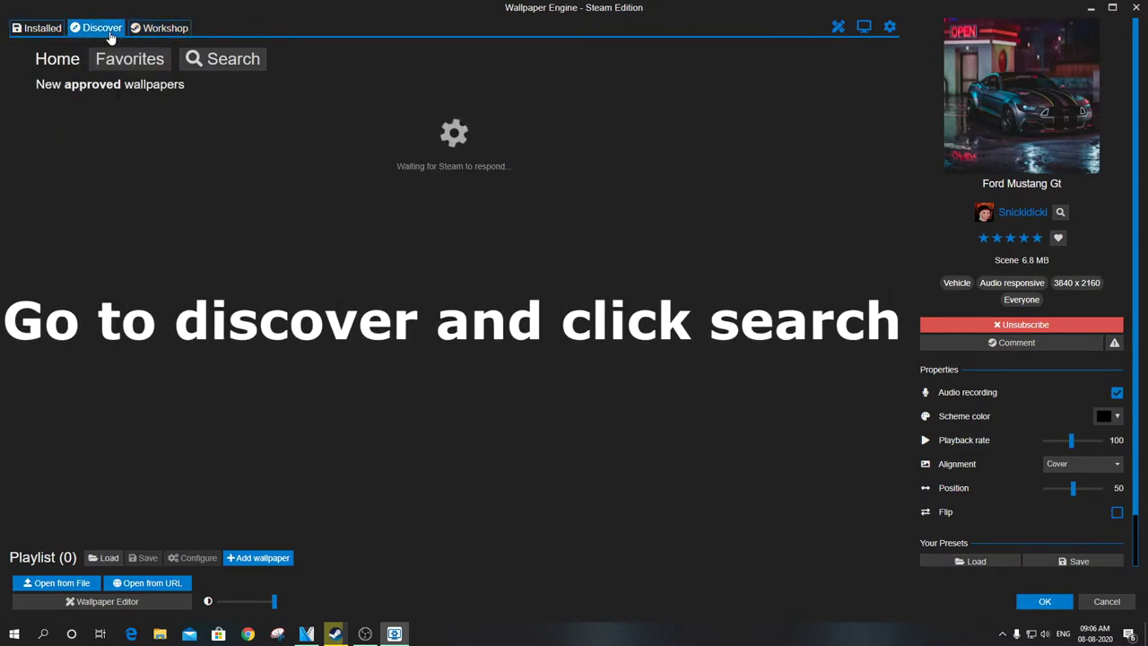
pyautogui.click(208, 57)
pyautogui.click(105, 54)
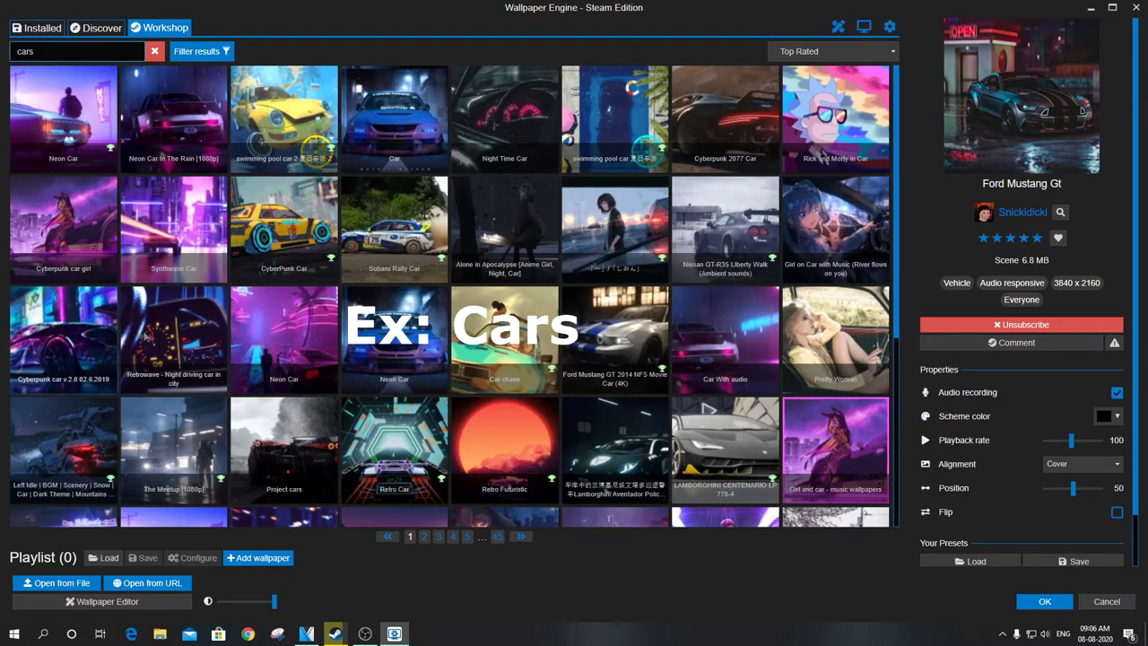
pyautogui.scroll(-3, 273, 339)
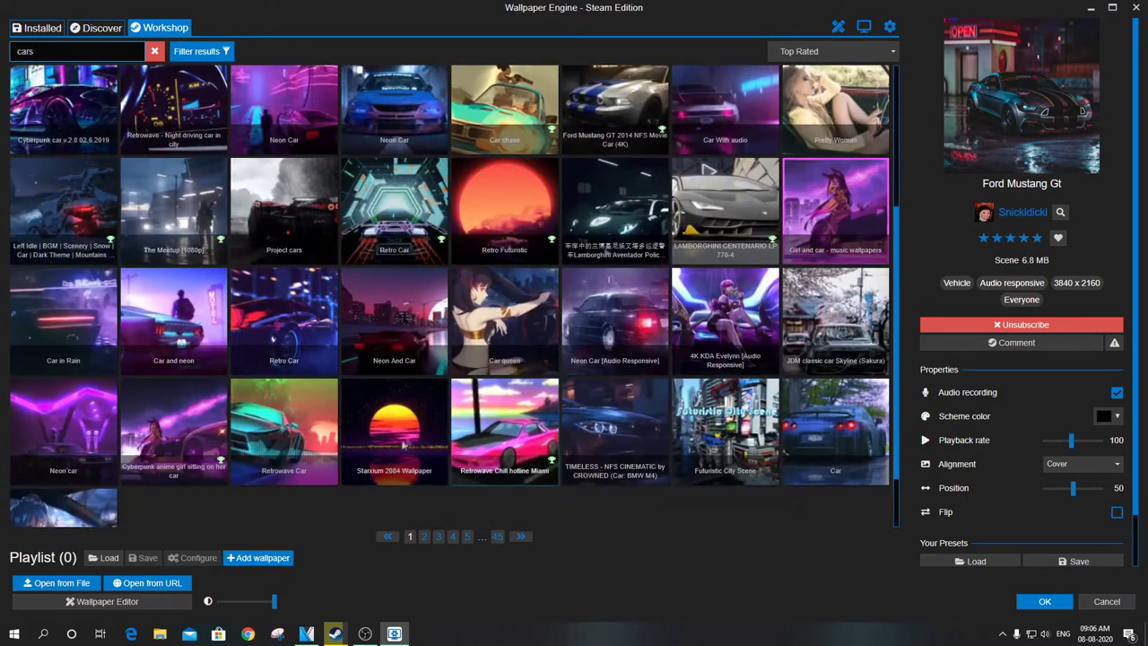
pyautogui.scroll(2, 273, 339)
pyautogui.scroll(2, 79, 325)
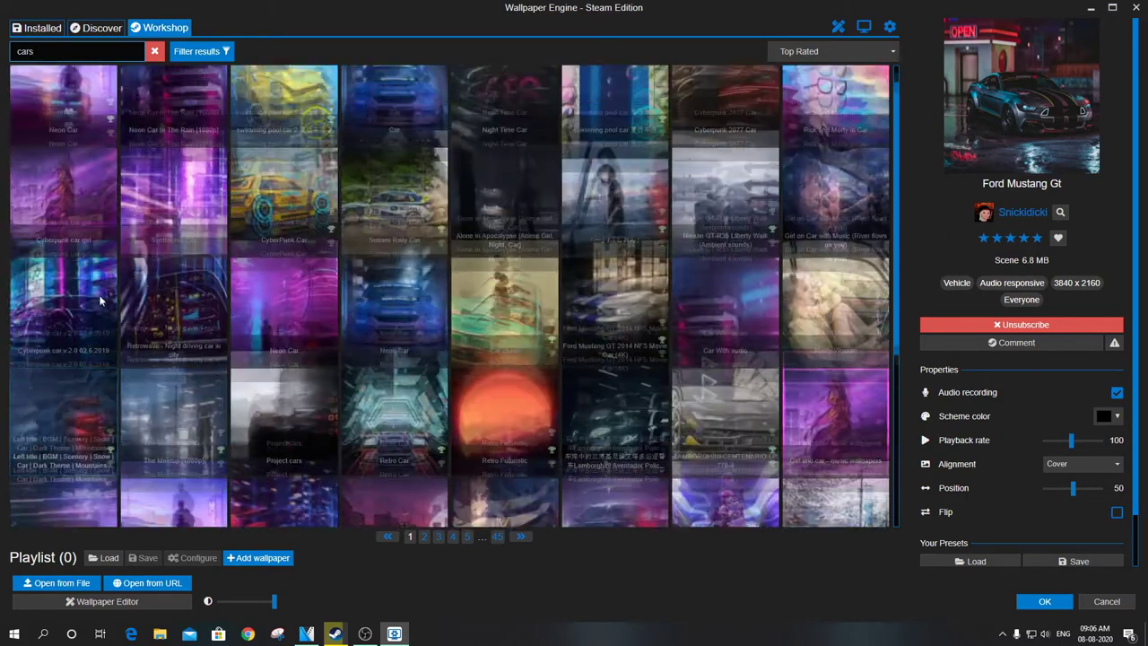
# Subscribe to the Workshop wallpaper "Cyberpunk car v.2.0 02.6.2019" and confirm it as the desktop wallpaper.
pyautogui.click(79, 324)
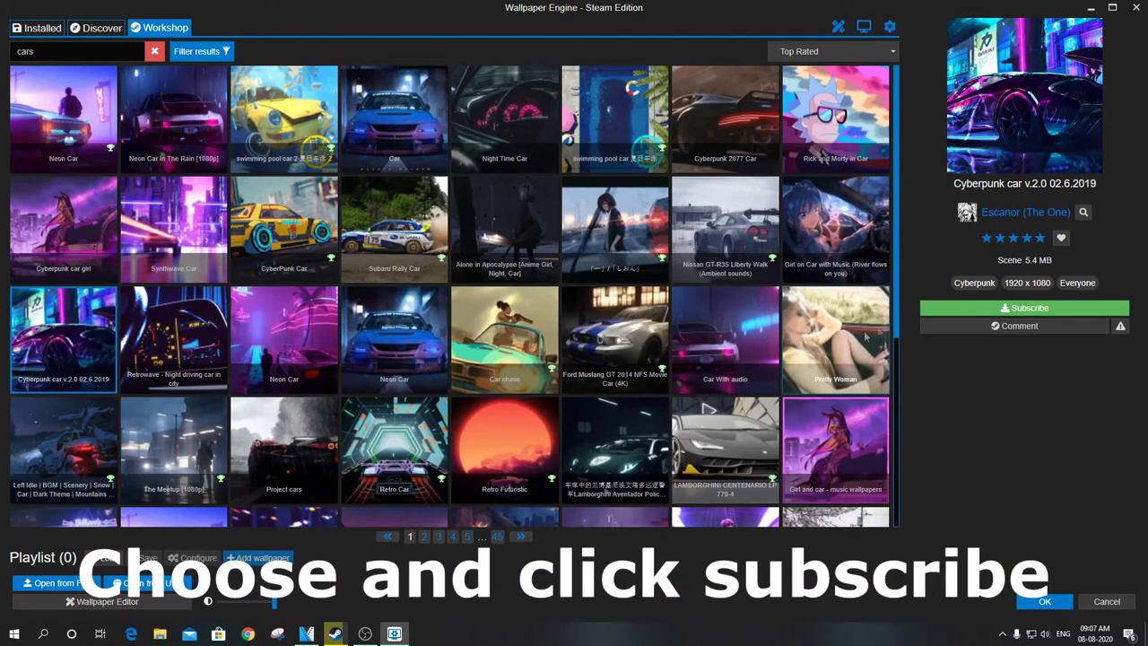
pyautogui.click(1030, 309)
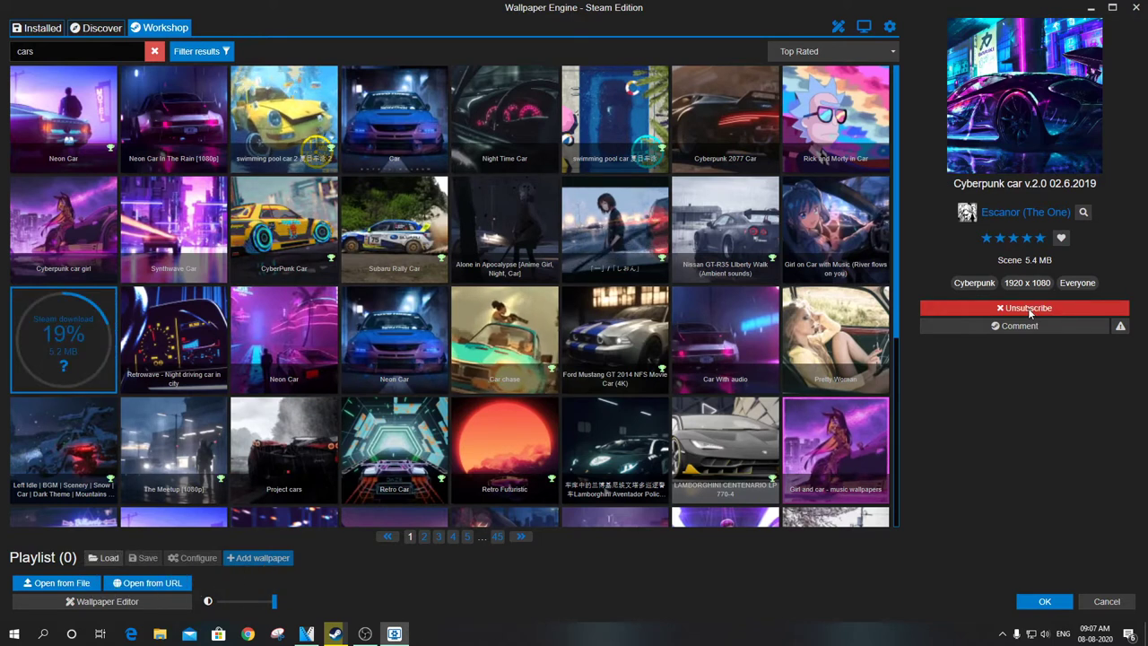
pyautogui.click(1044, 601)
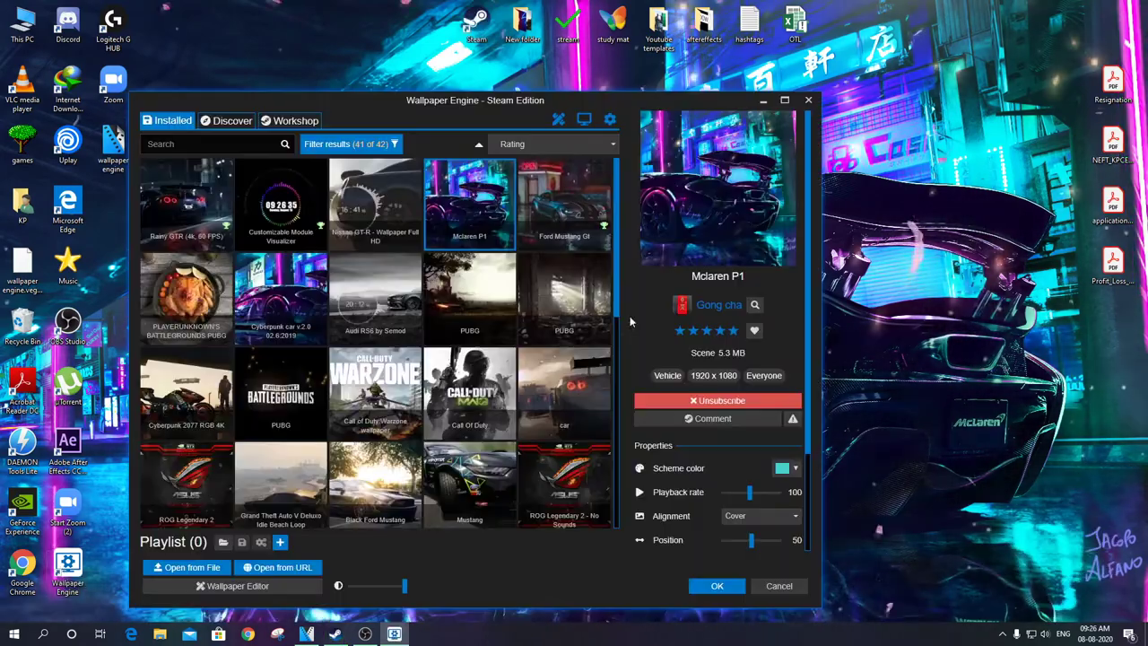
# Select the installed Mclaren P1 wallpaper, set its scheme color to green #00ff00 and its playback rate to 200.
pyautogui.click(553, 216)
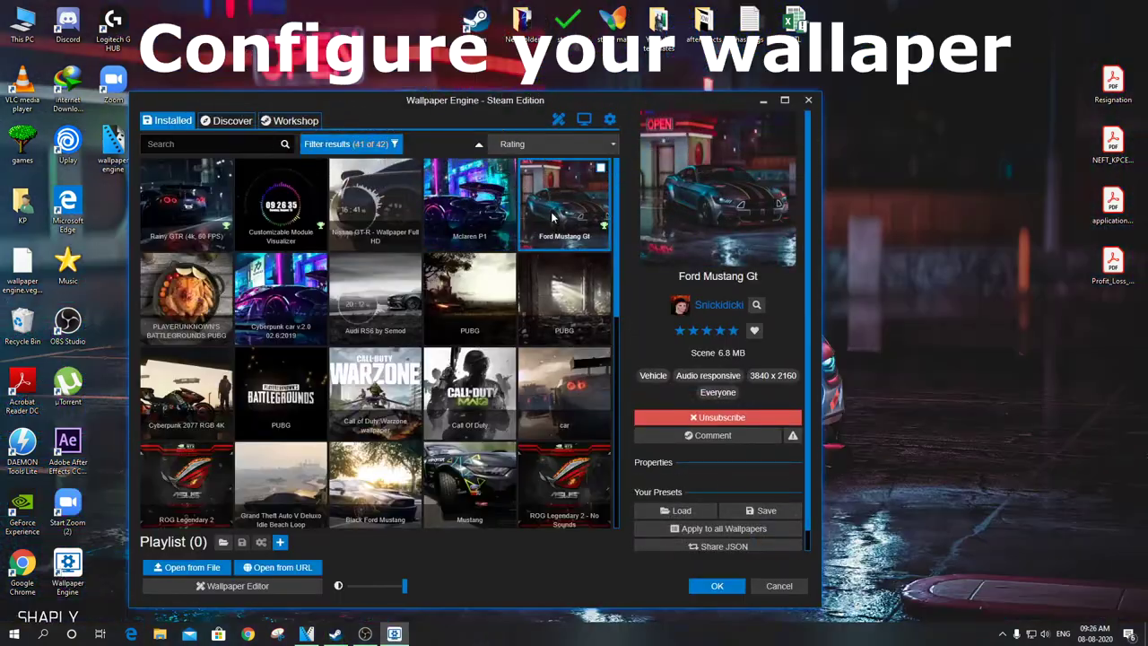
pyautogui.click(469, 204)
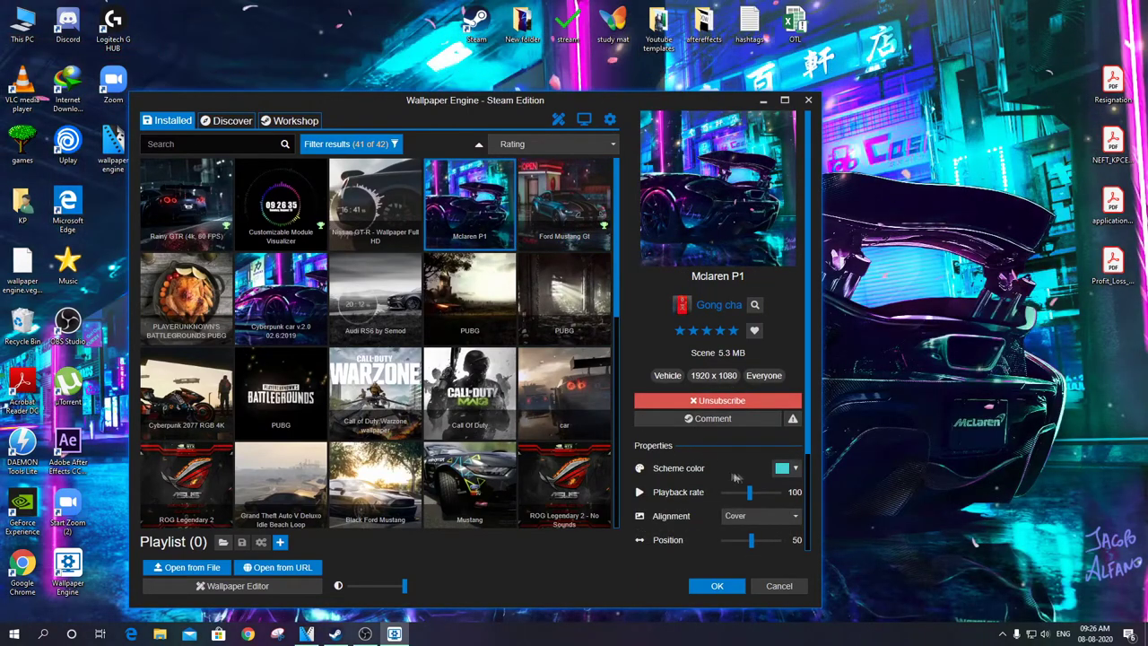
pyautogui.click(795, 469)
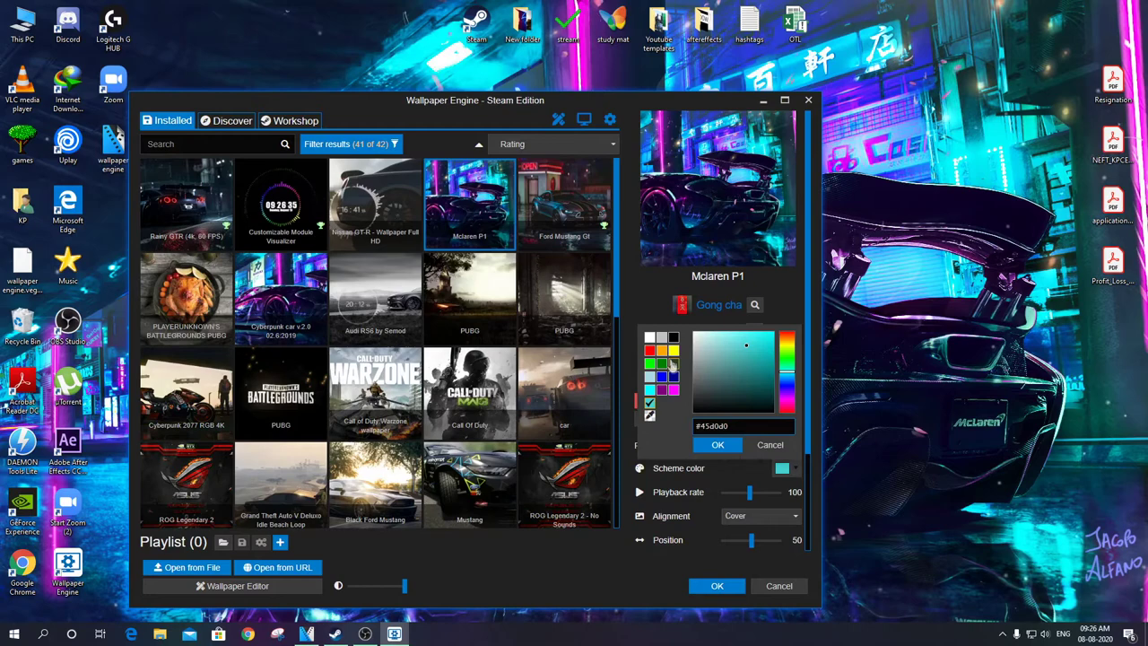
pyautogui.click(651, 365)
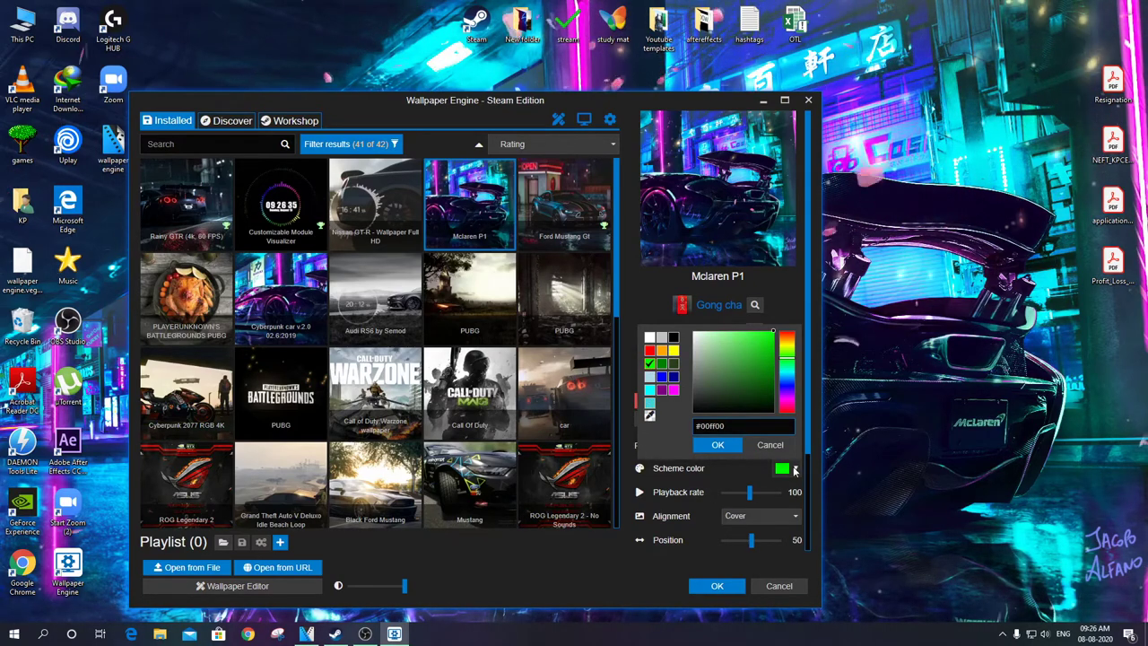
pyautogui.click(794, 469)
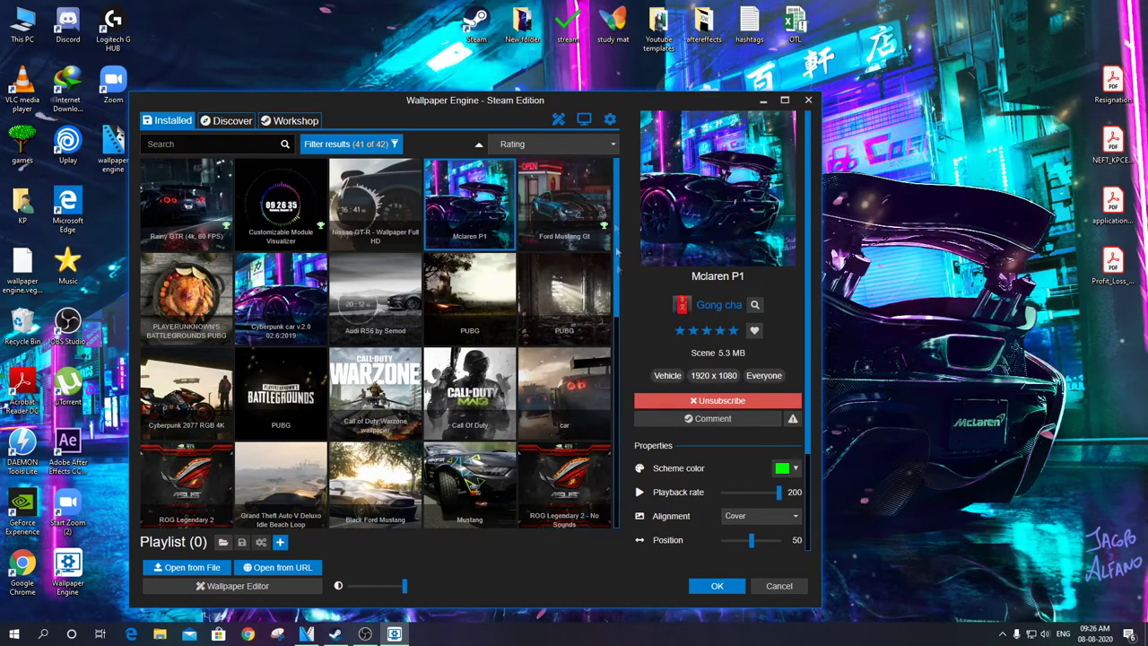
pyautogui.moveTo(574, 102); pyautogui.dragTo(355, 16)
pyautogui.moveTo(565, 401); pyautogui.dragTo(535, 408)
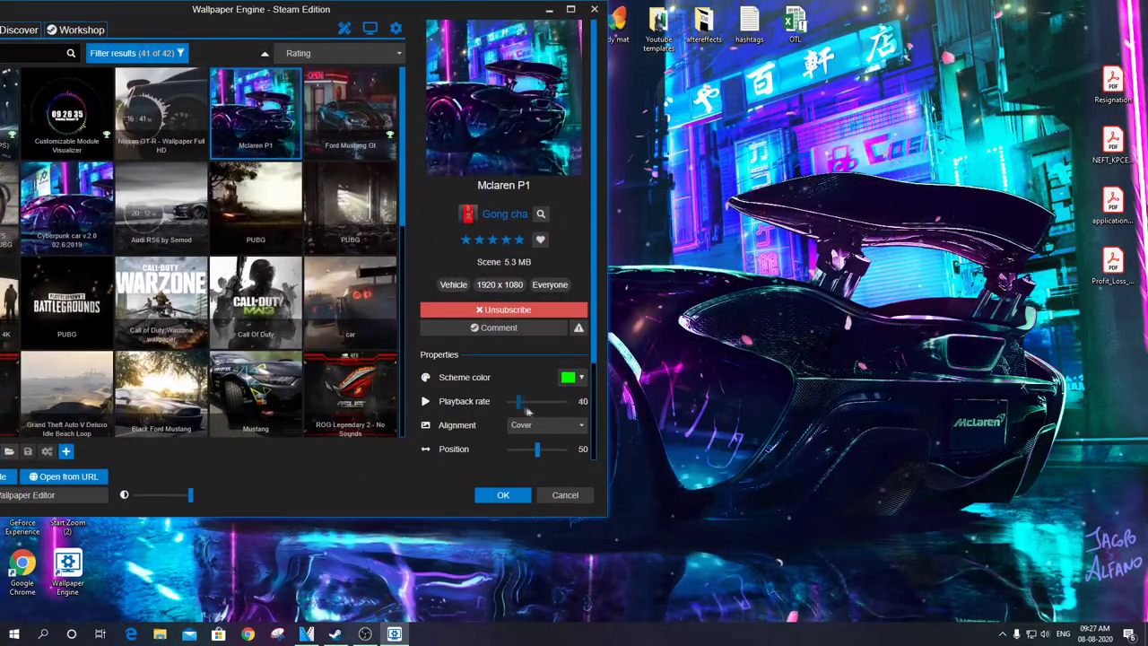
# Try the Center and Stretch alignments and a shifted position for the Mclaren P1 wallpaper, then return to Cover and position 50.
pyautogui.click(565, 428)
pyautogui.scroll(-1, 552, 440)
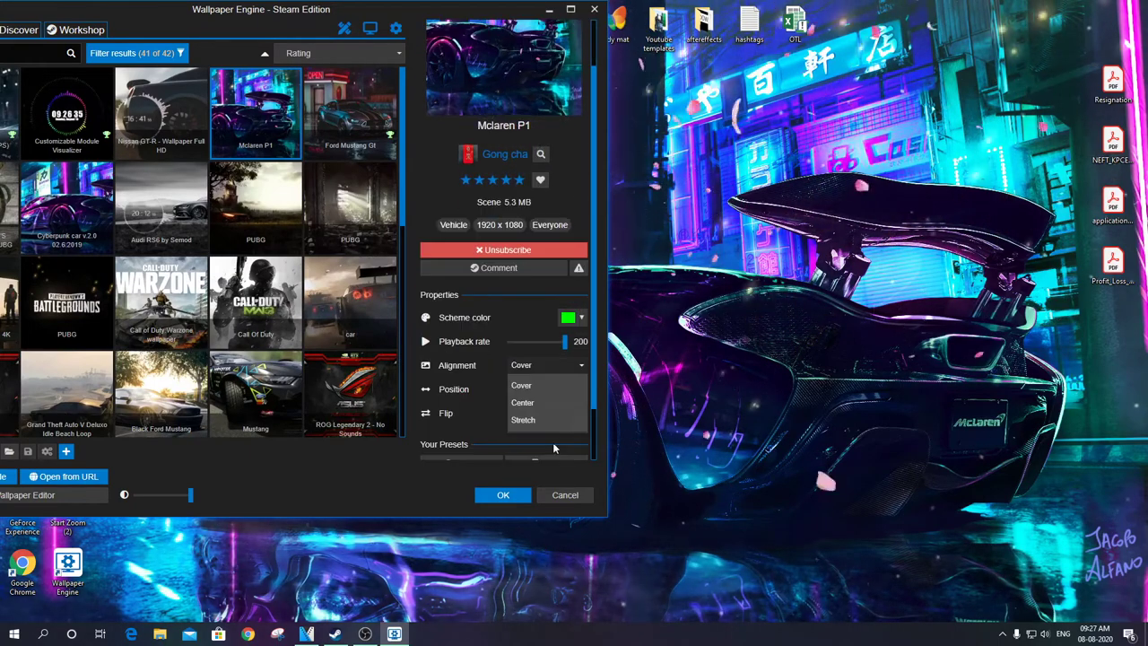
pyautogui.click(546, 405)
pyautogui.click(547, 365)
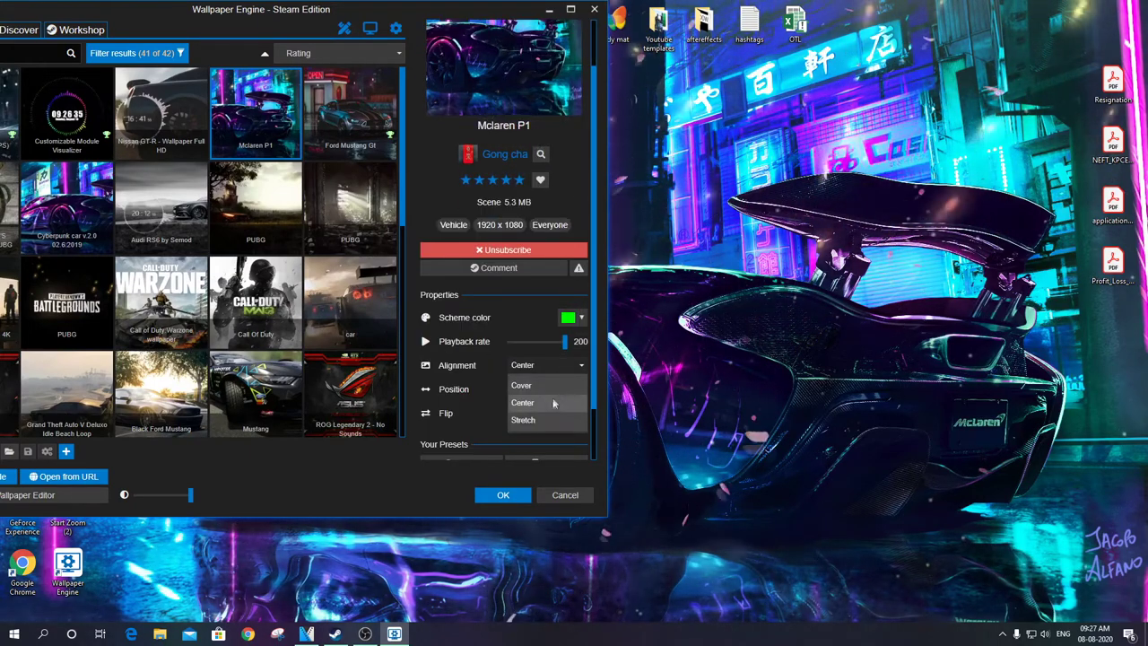
pyautogui.click(549, 419)
pyautogui.click(562, 367)
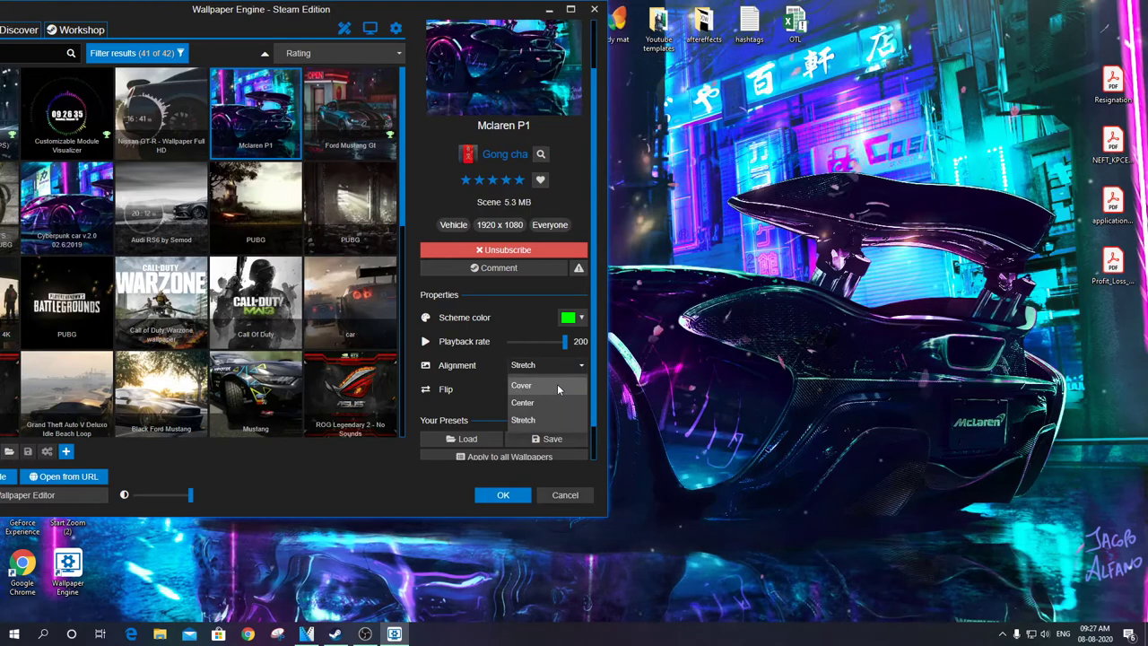
pyautogui.click(556, 383)
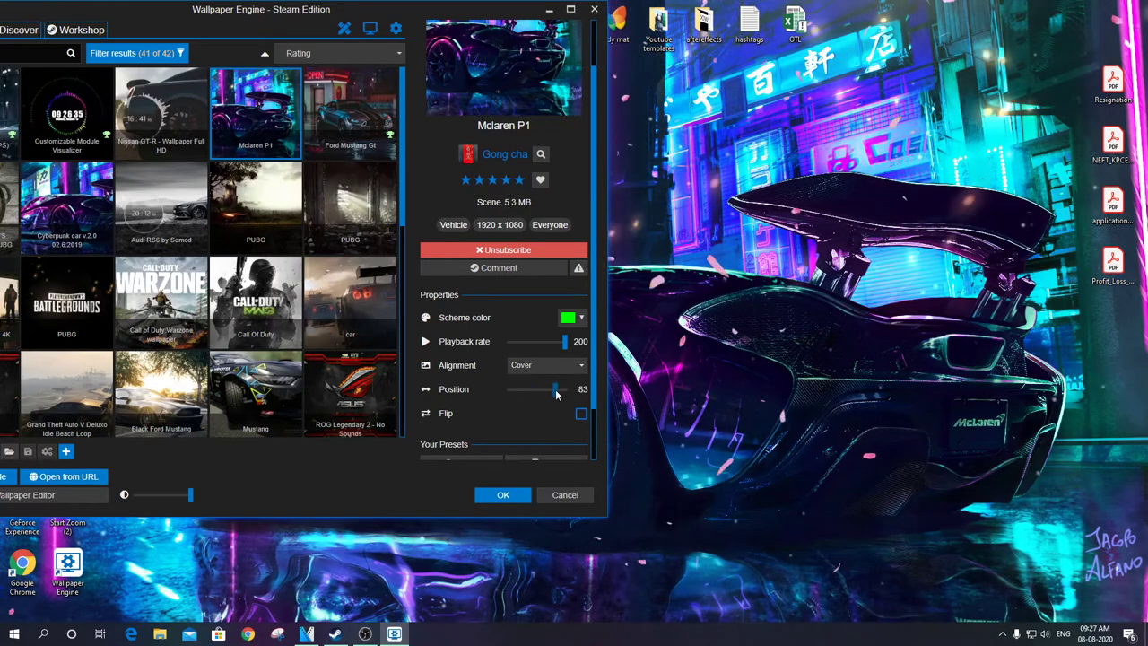
pyautogui.moveTo(538, 390); pyautogui.dragTo(538, 393)
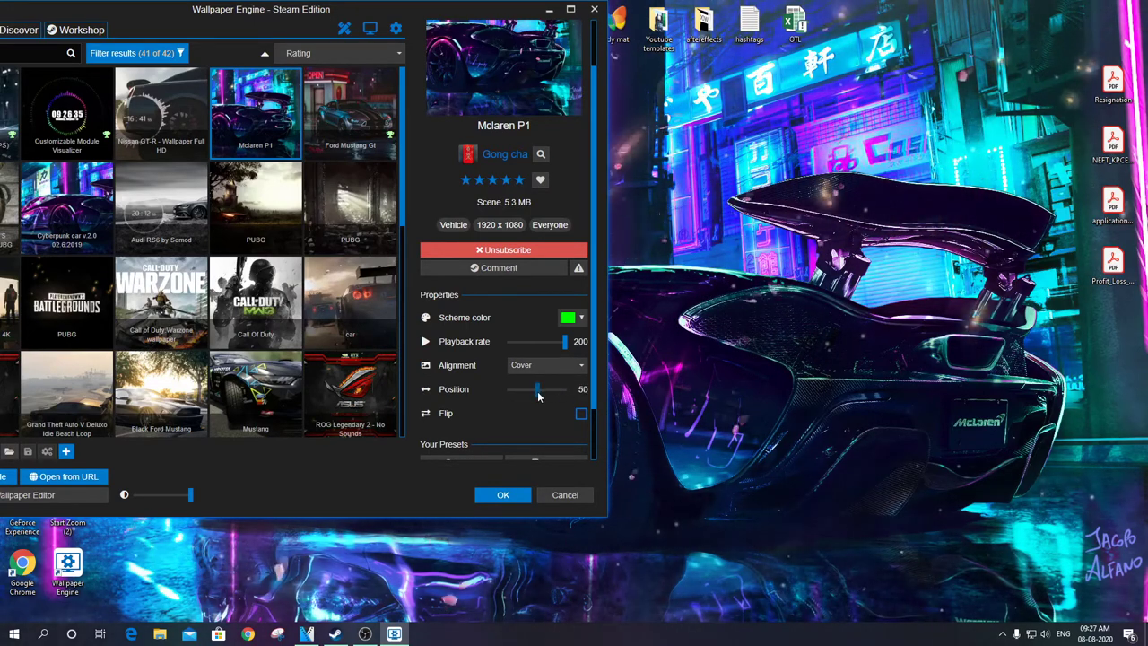
# Turn on Flip for the Mclaren P1 wallpaper, check the local preset form without saving one, and confirm the settings.
pyautogui.click(581, 414)
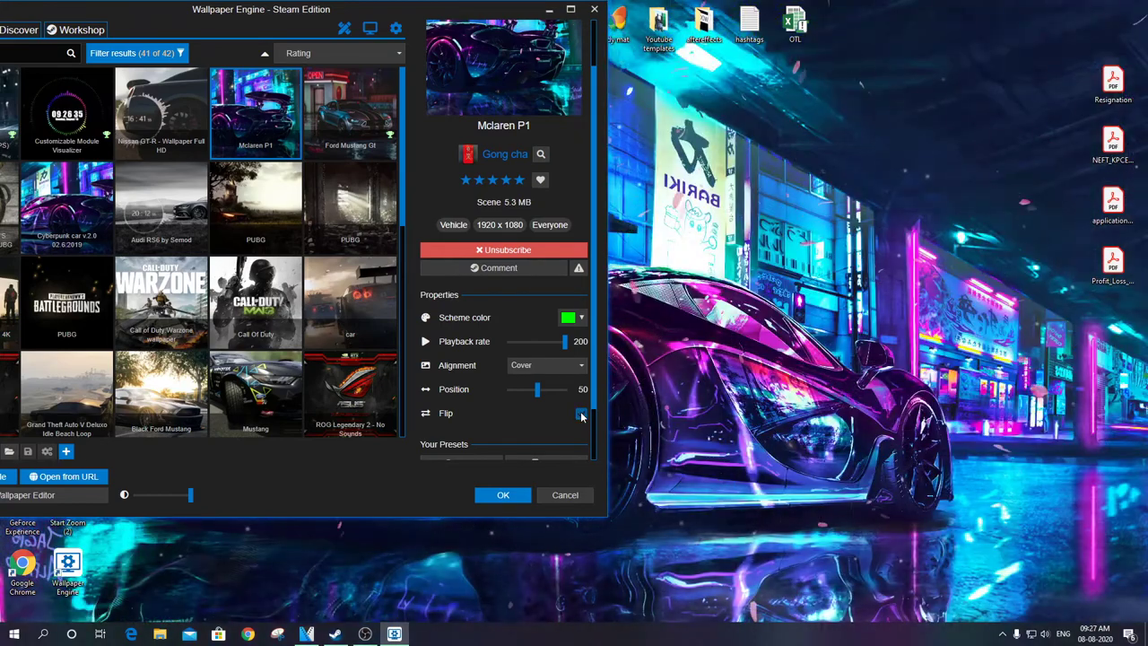
pyautogui.scroll(-1, 532, 414)
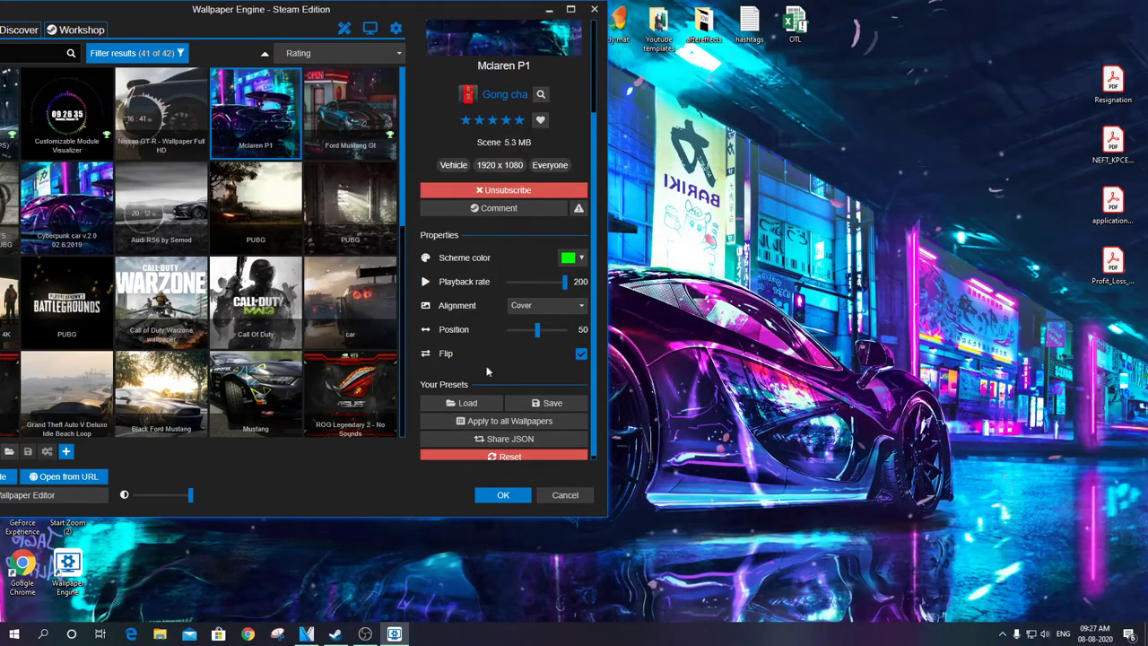
pyautogui.scroll(-1, 490, 375)
pyautogui.click(532, 403)
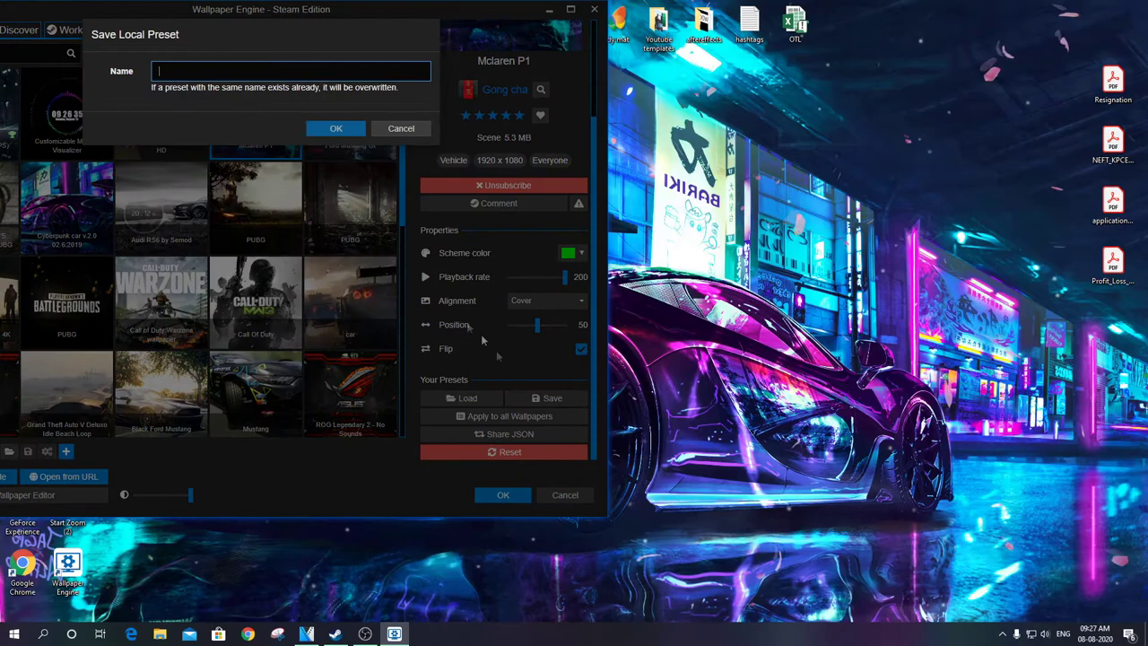
pyautogui.click(414, 131)
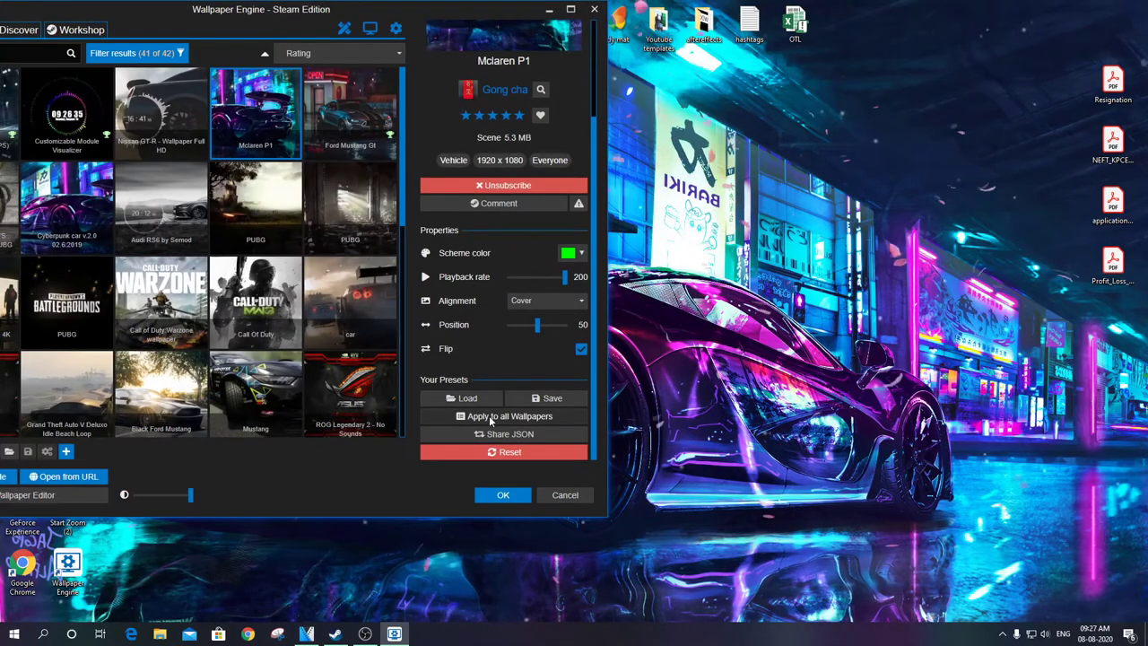
pyautogui.click(502, 492)
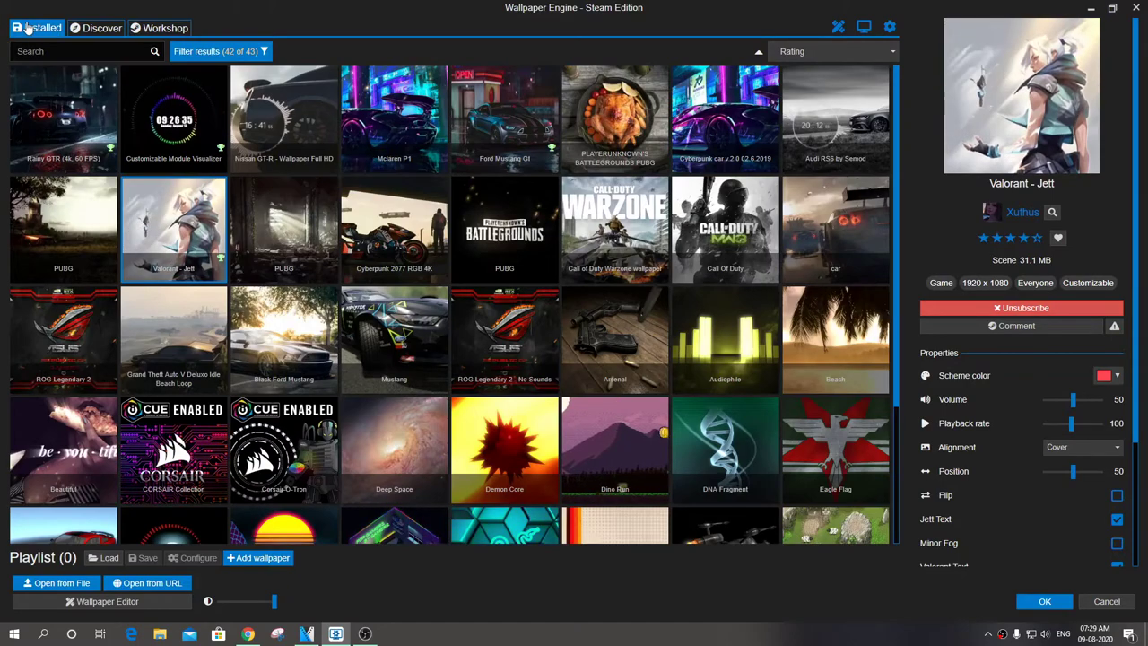
# Look through the whole collection of installed wallpapers.
pyautogui.scroll(-3, 82, 205)
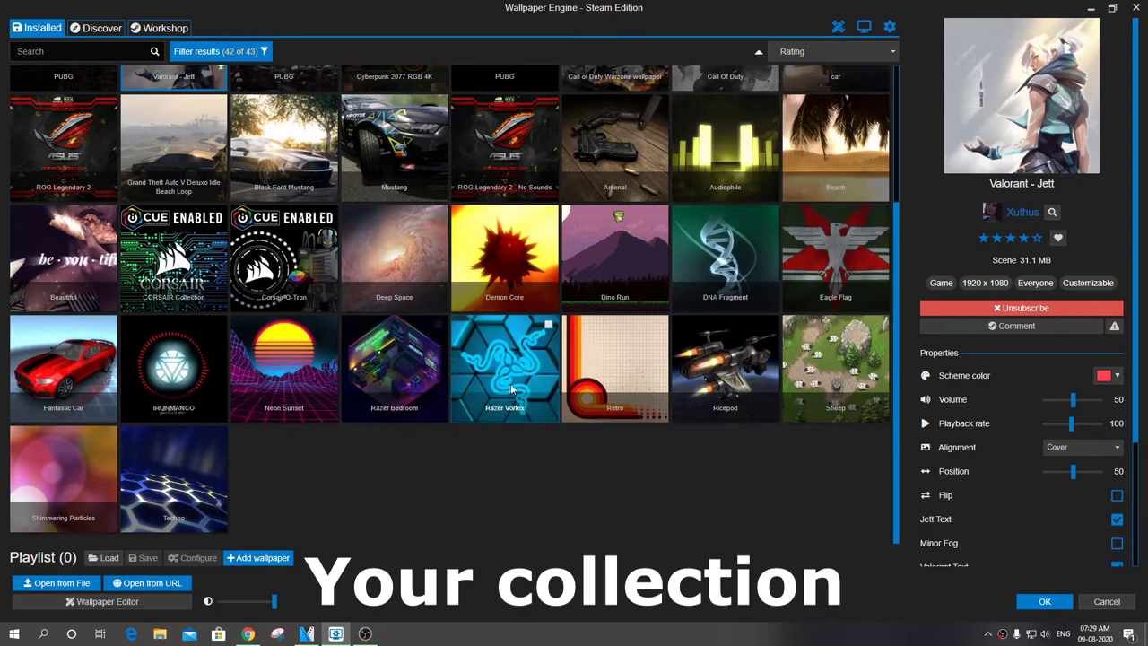
pyautogui.scroll(3, 712, 341)
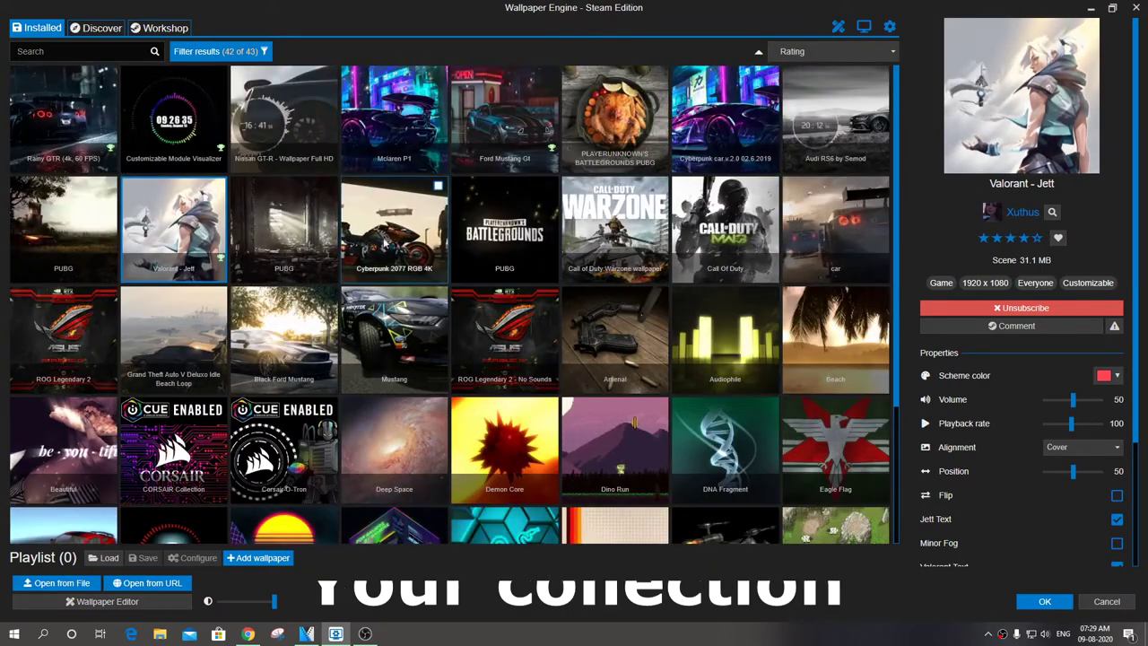
# Browse the wallpaper categories on the Discover home page and view the Favorites section.
pyautogui.click(101, 29)
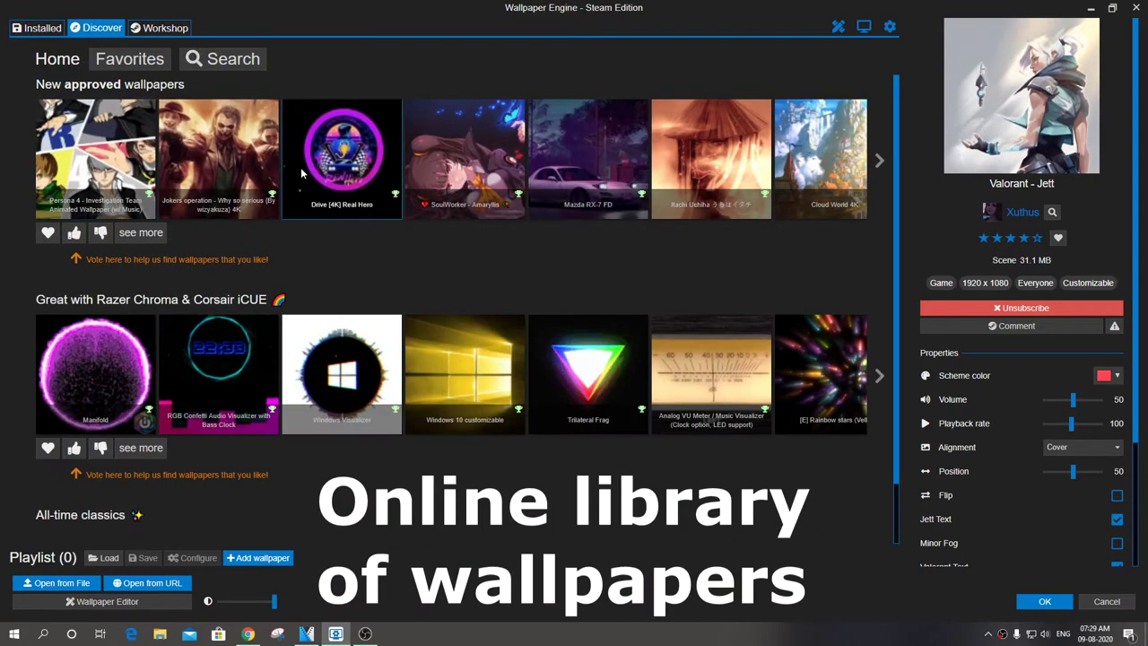
pyautogui.scroll(-2, 303, 179)
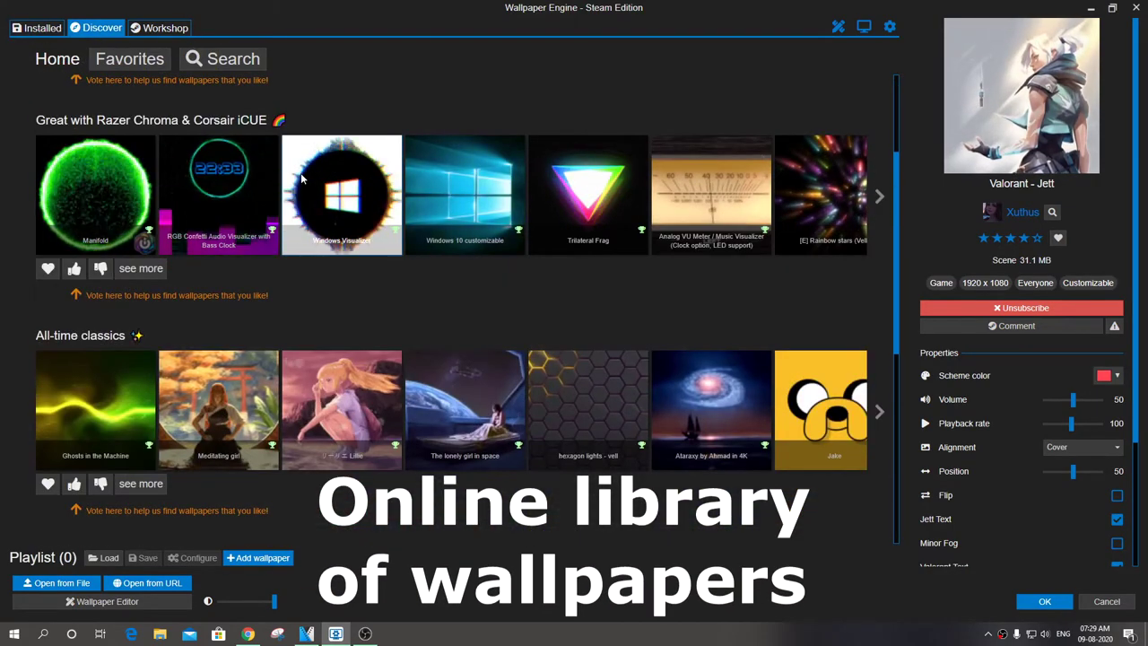
pyautogui.scroll(-5, 303, 180)
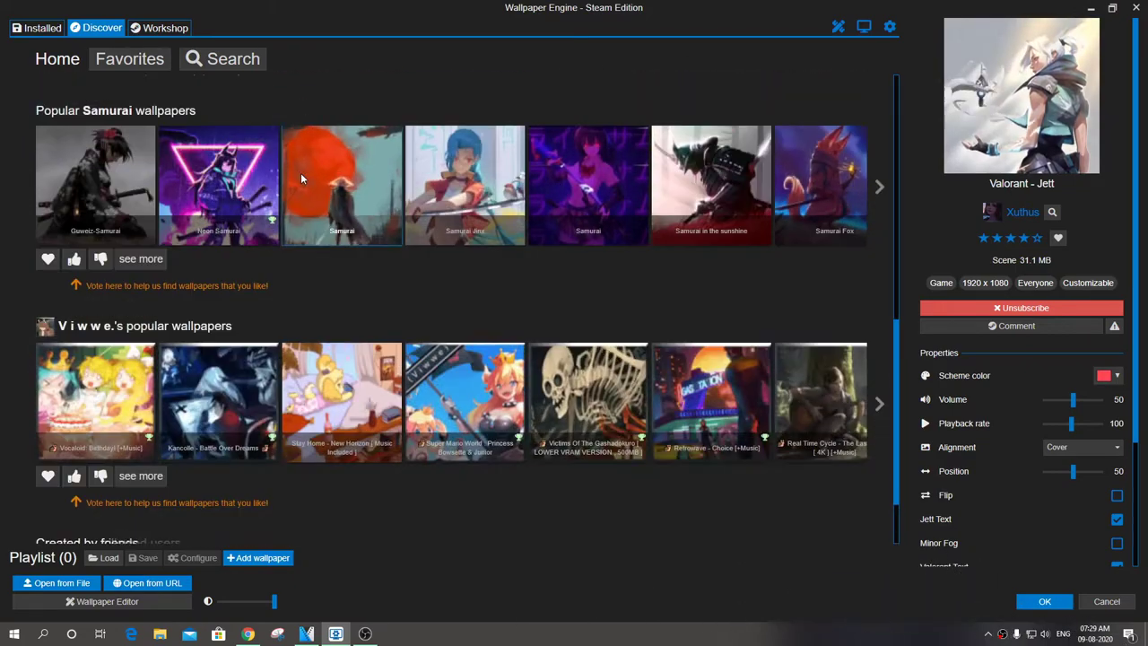
pyautogui.scroll(-2, 300, 173)
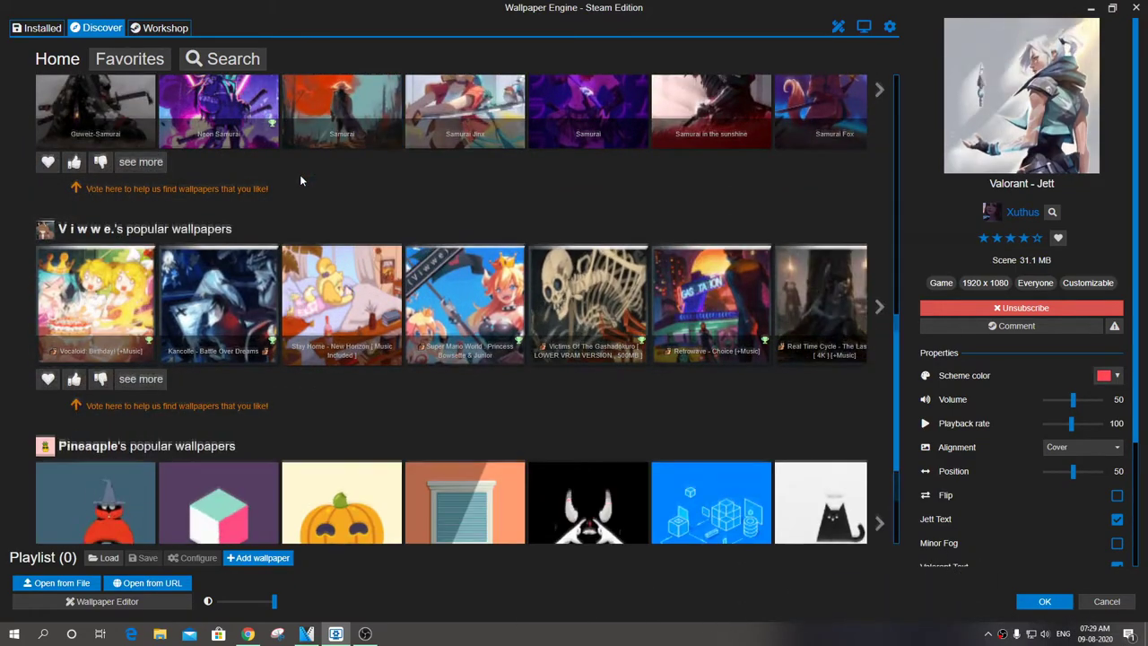
pyautogui.scroll(-2, 300, 180)
pyautogui.scroll(-2, 300, 180)
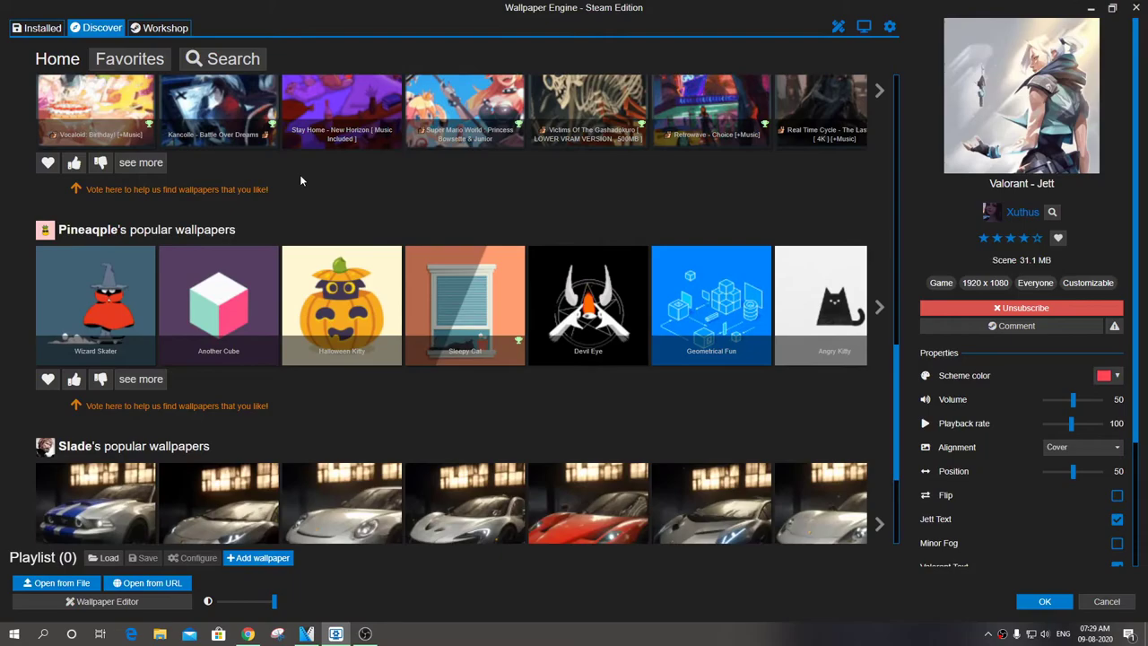
pyautogui.scroll(-2, 300, 180)
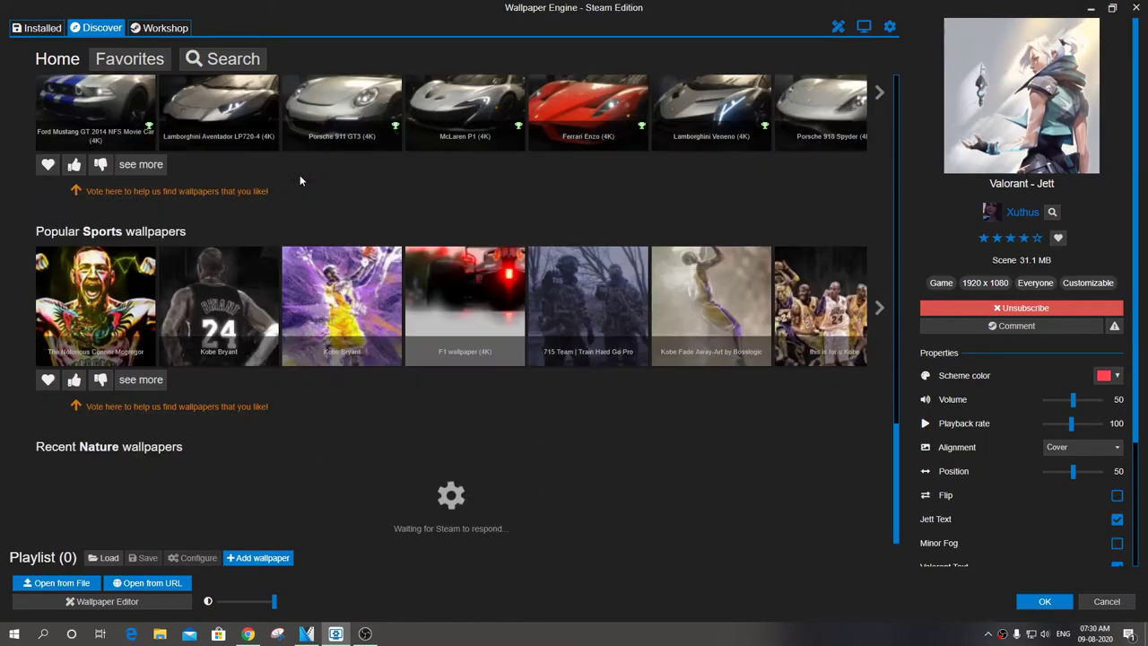
pyautogui.scroll(10, 301, 180)
pyautogui.scroll(3, 299, 180)
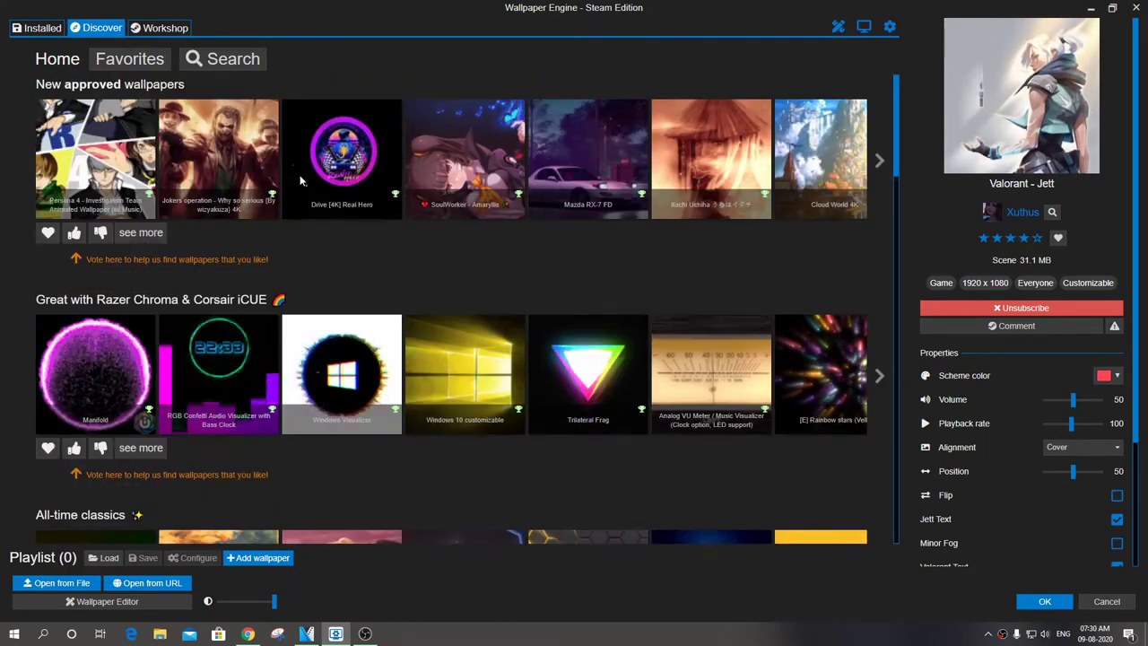
pyautogui.click(114, 64)
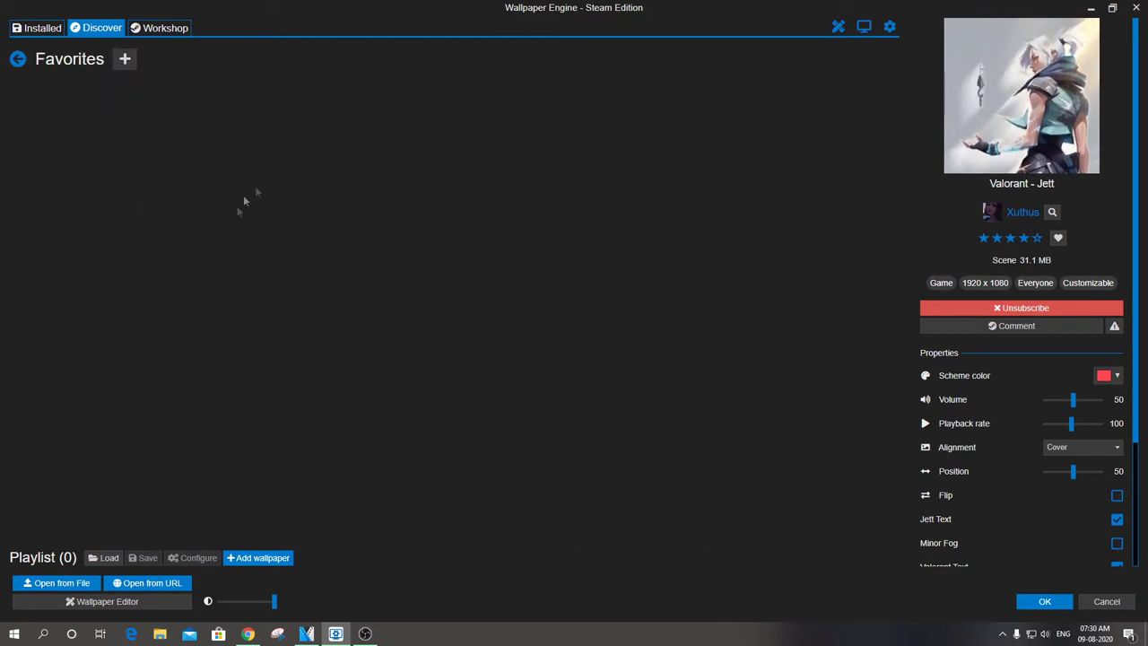
# Filter the Workshop wallpapers to those tagged Approved.
pyautogui.click(164, 30)
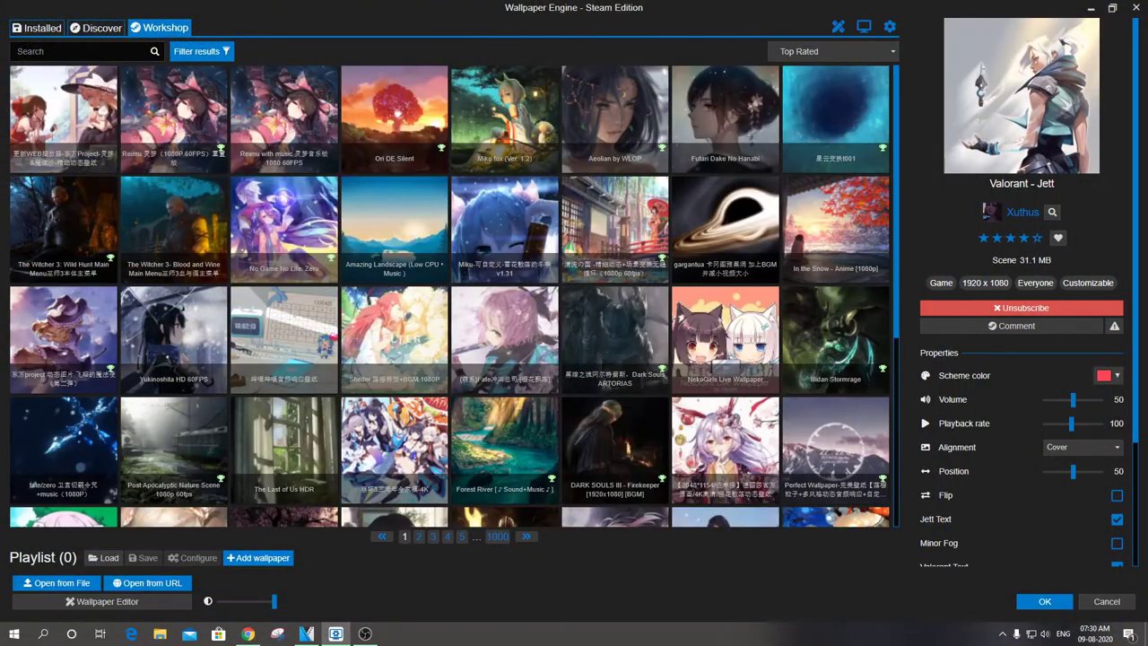
pyautogui.click(196, 51)
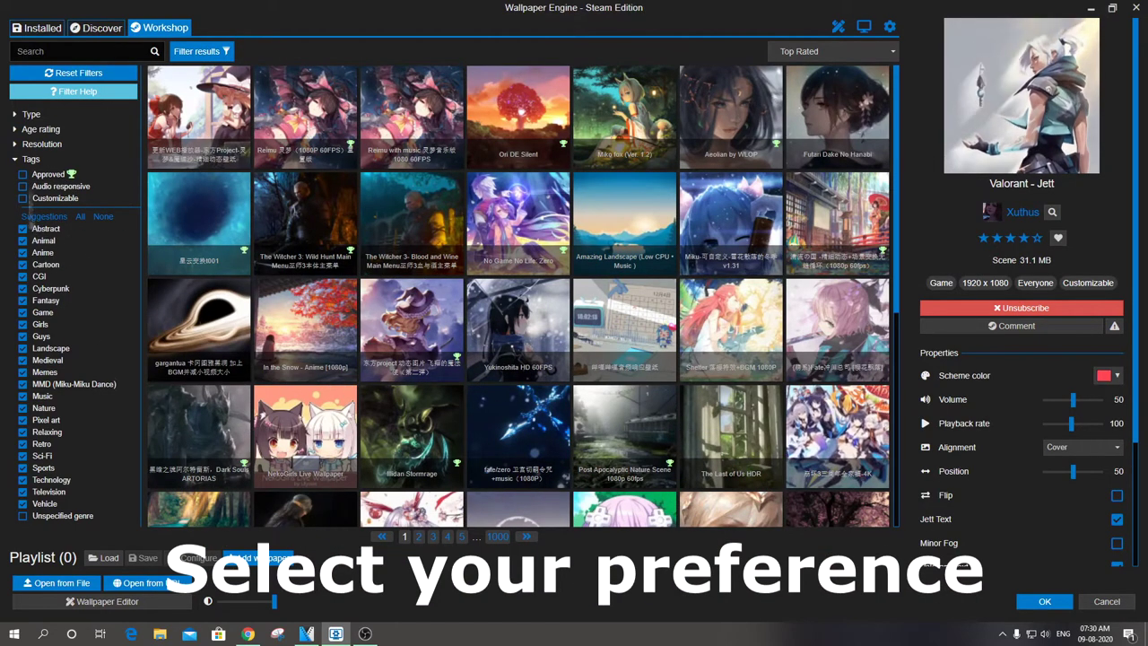
pyautogui.click(23, 174)
# Expand the Type, Age rating and Resolution filter groups and examine the available filter options.
pyautogui.click(40, 113)
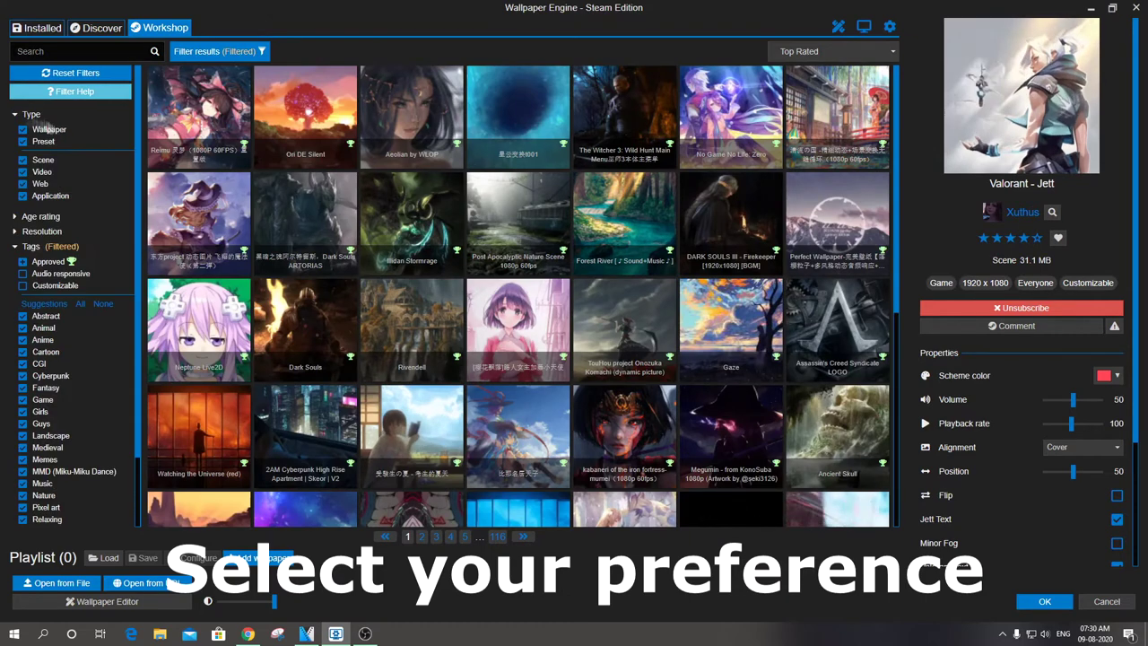
pyautogui.click(16, 218)
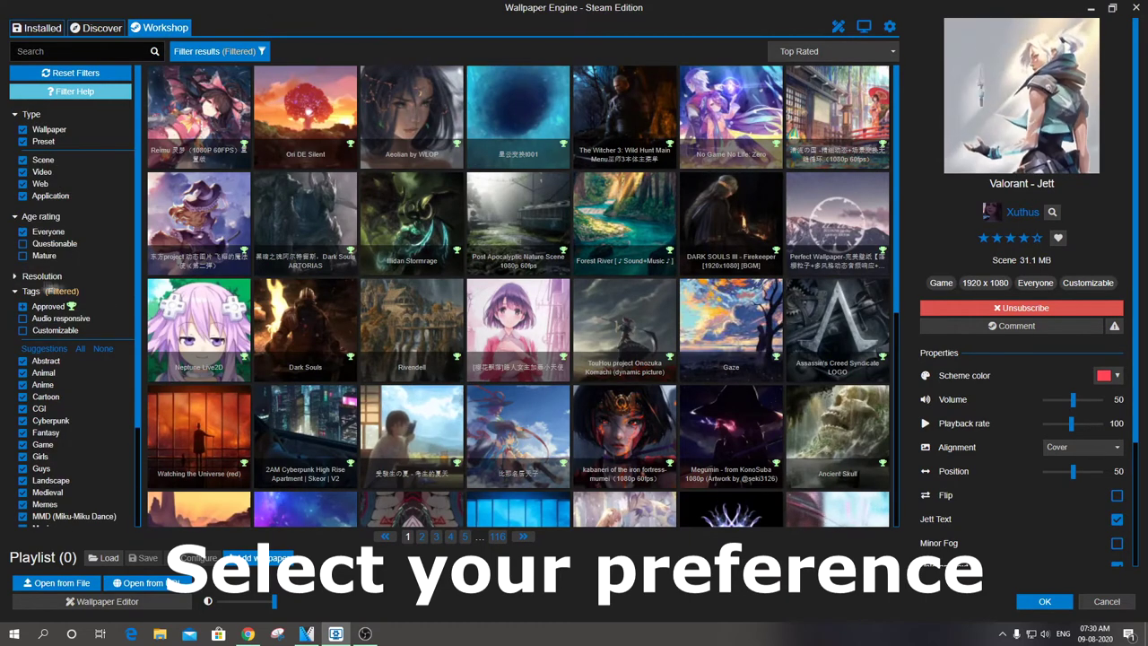
pyautogui.click(16, 276)
pyautogui.scroll(-3, 83, 218)
pyautogui.scroll(1, 82, 218)
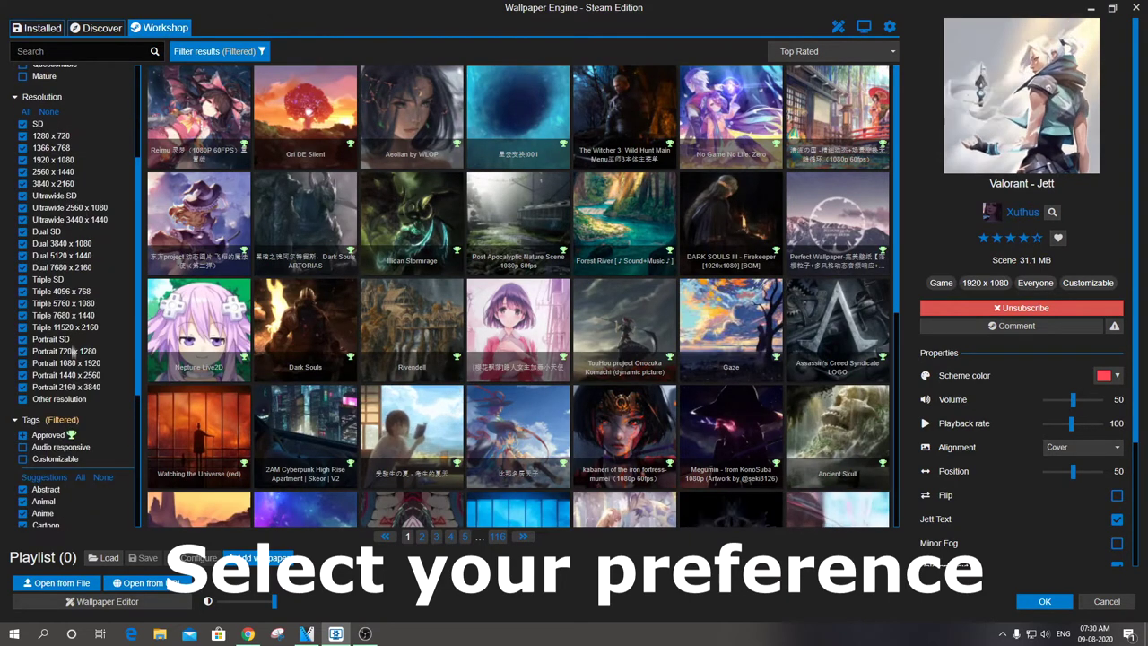
pyautogui.scroll(2, 64, 351)
pyautogui.scroll(-6, 92, 429)
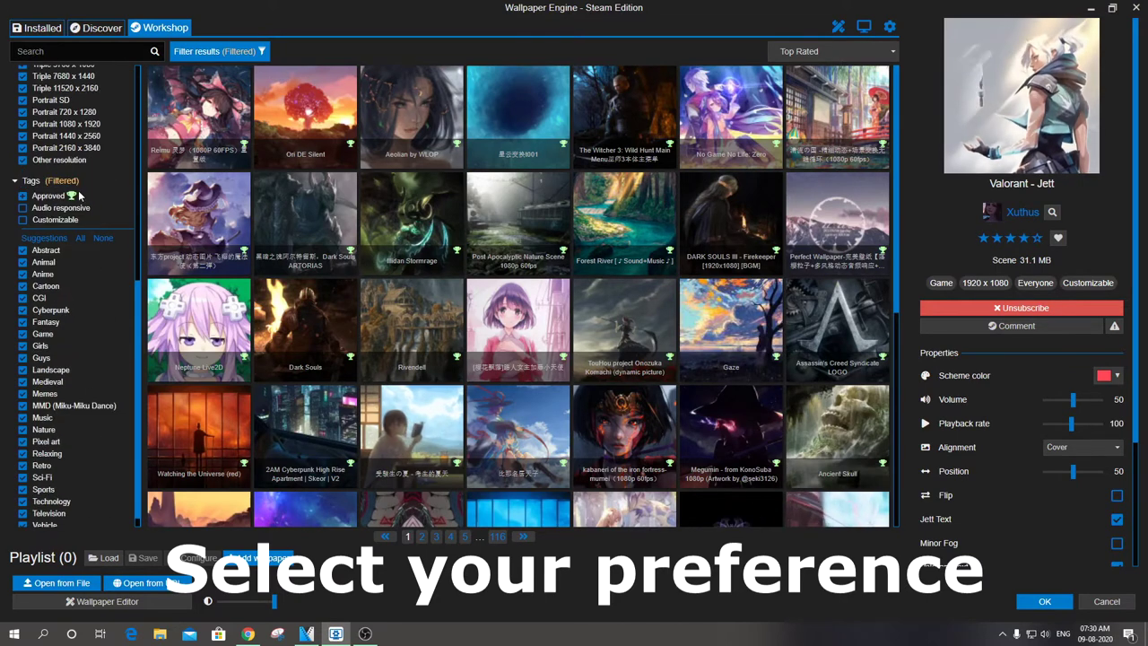
# Exclude the Abstract, Animal, Anime, Cartoon, CGI, Cyberpunk, Fantasy, Game, Girls and Television tags from the Workshop results.
pyautogui.scroll(-1, 93, 299)
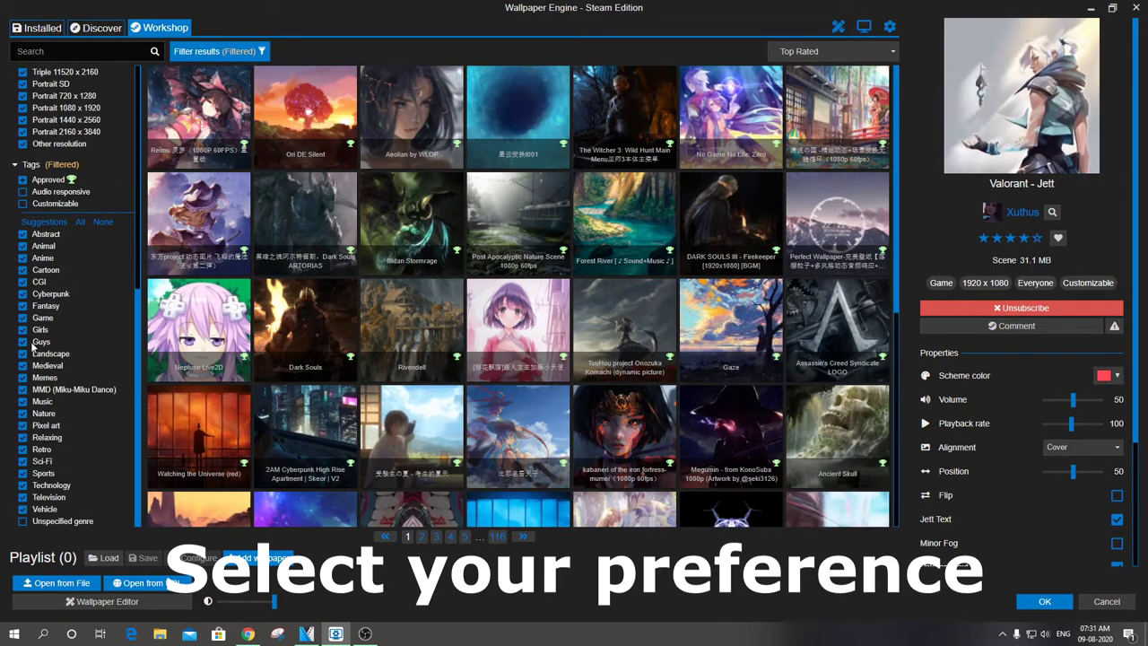
pyautogui.click(22, 234)
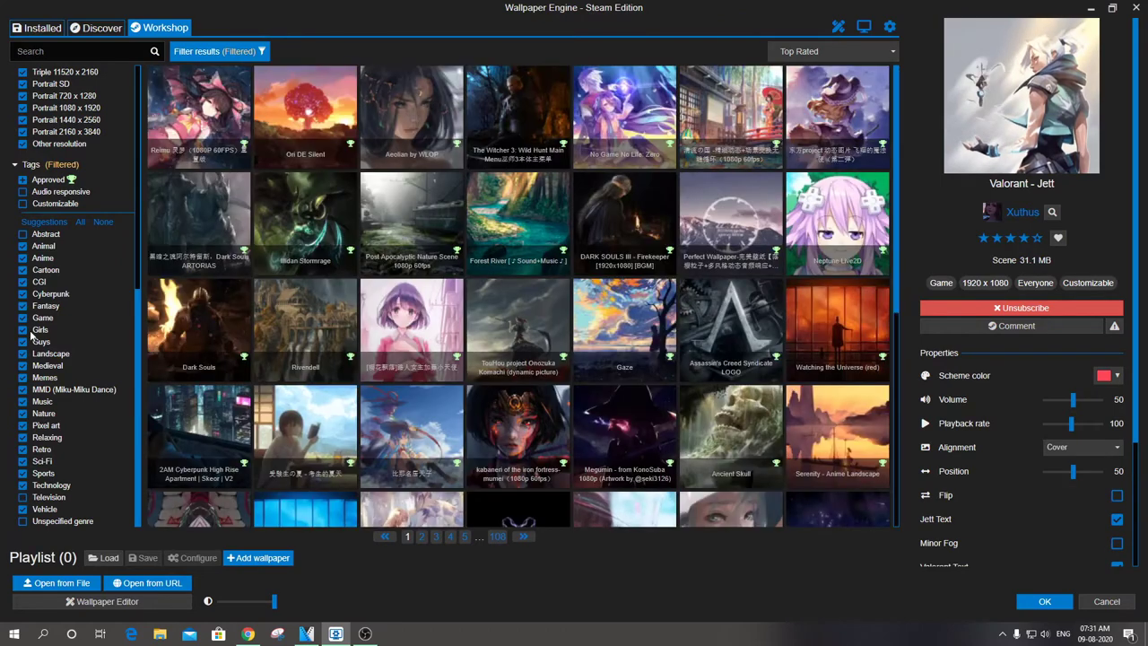
pyautogui.click(24, 329)
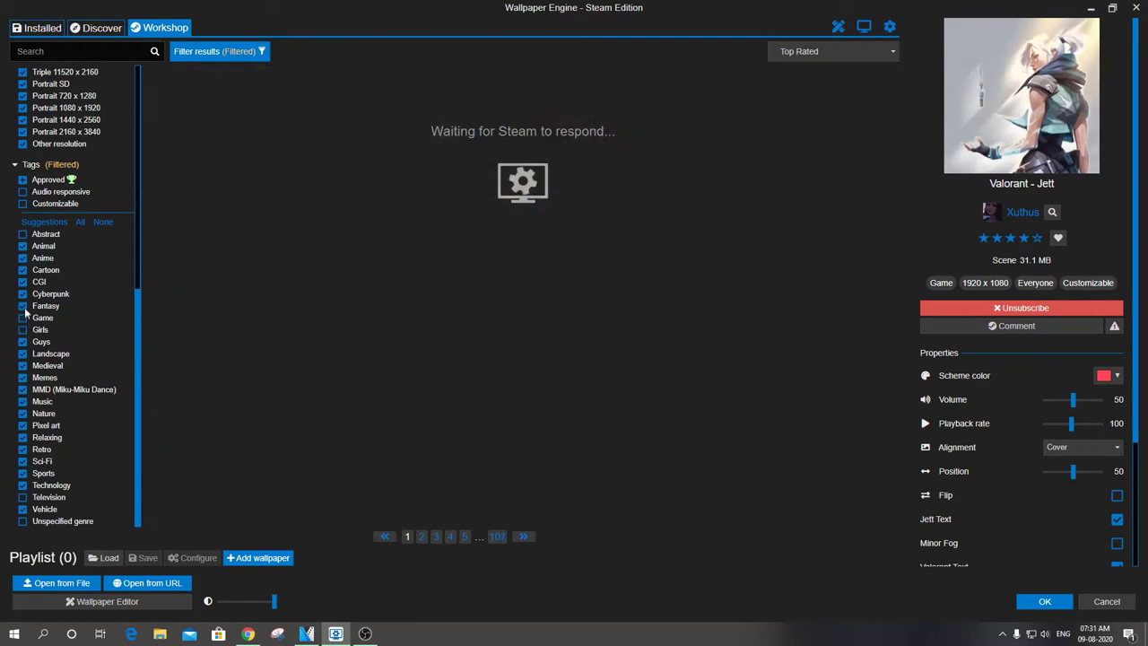
pyautogui.click(22, 293)
pyautogui.click(22, 281)
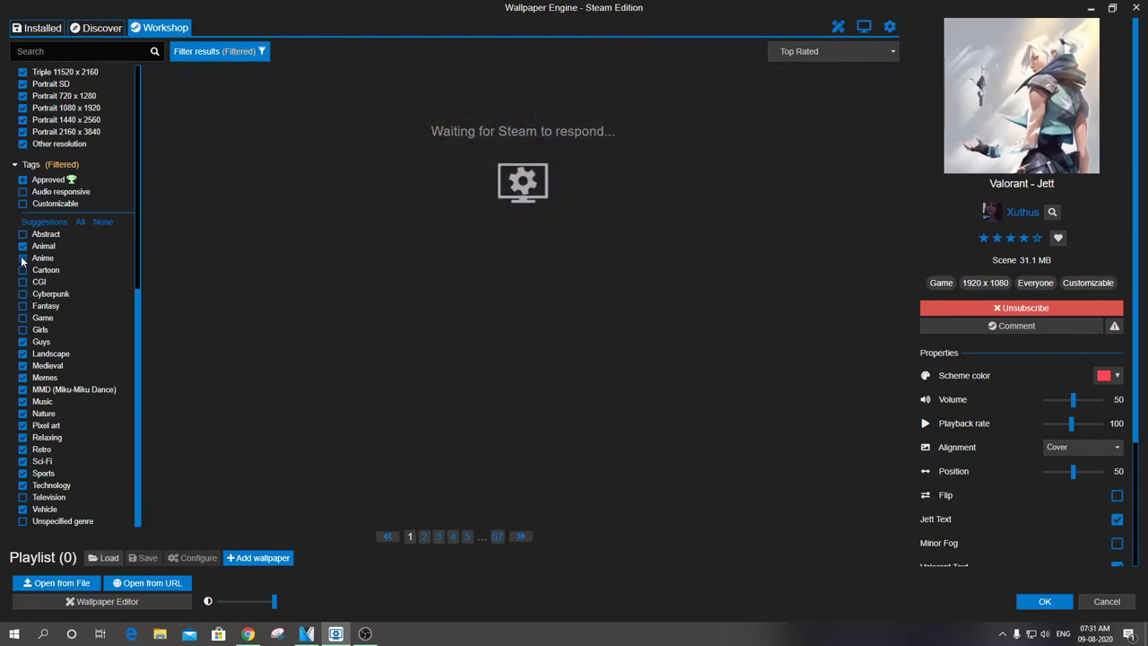
pyautogui.click(24, 259)
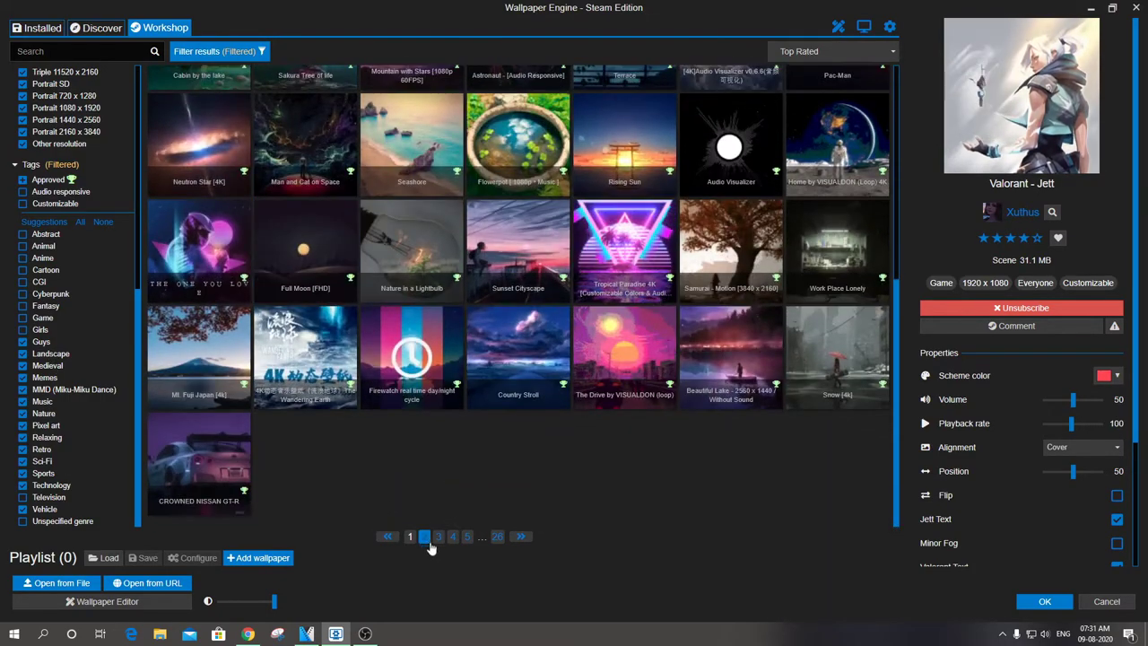
# Browse pages 2 and 3 of the filtered Workshop wallpapers.
pyautogui.click(424, 536)
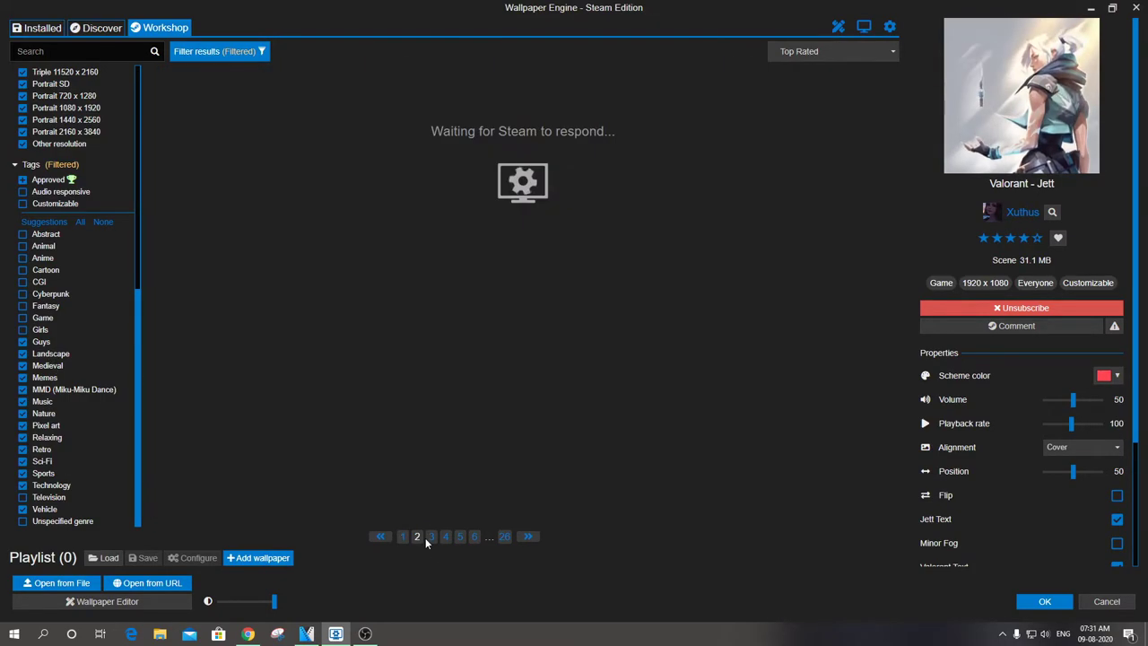
pyautogui.scroll(-10, 433, 484)
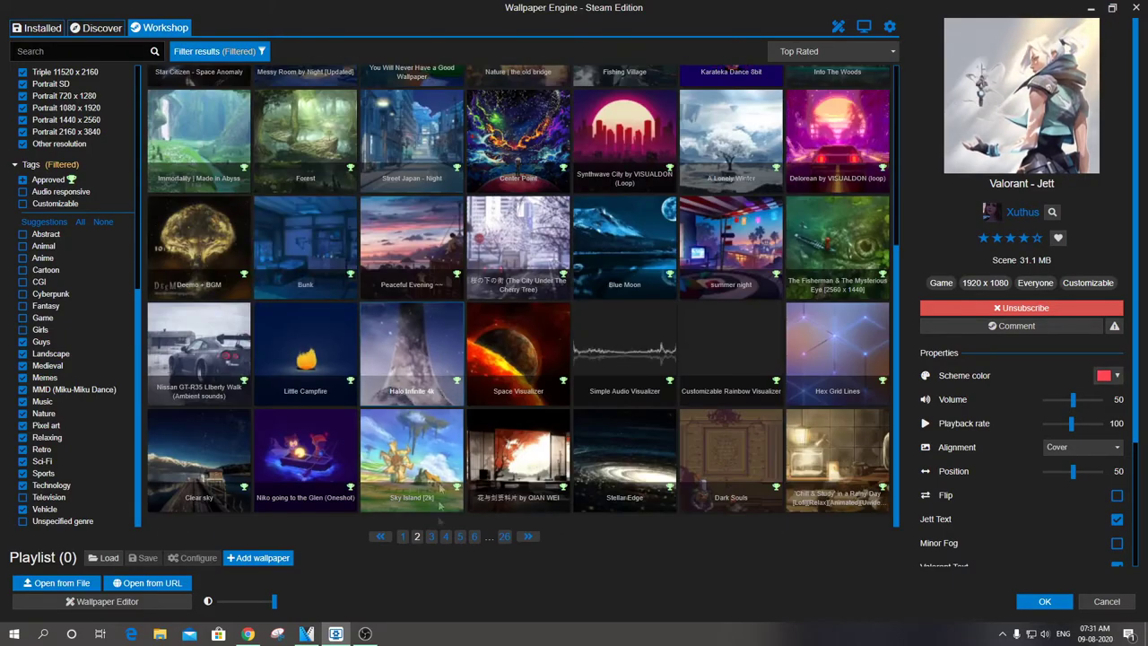
pyautogui.click(431, 536)
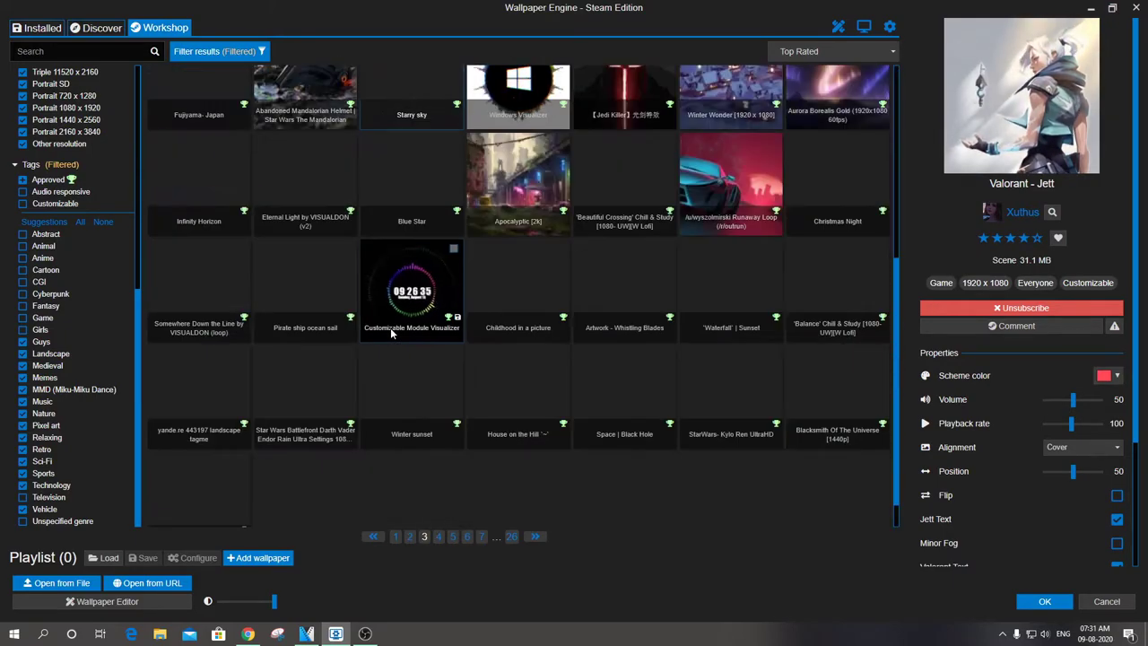
pyautogui.scroll(10, 389, 333)
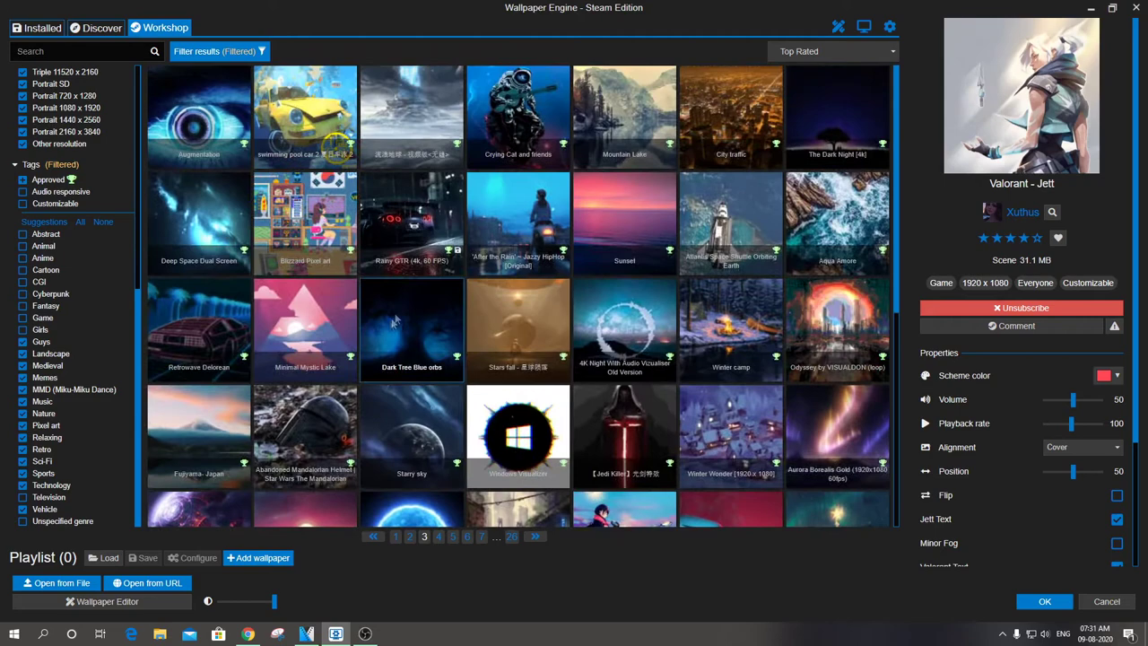
# Open the Wallpaper Editor and dismiss its welcome dialog.
pyautogui.click(840, 28)
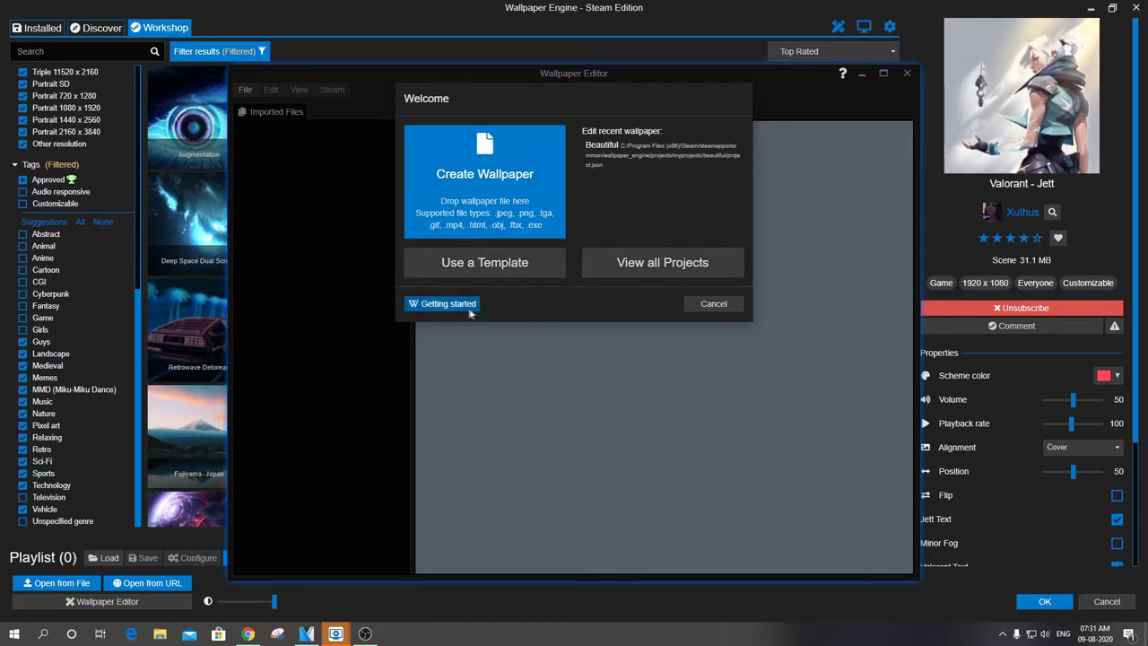
pyautogui.click(713, 304)
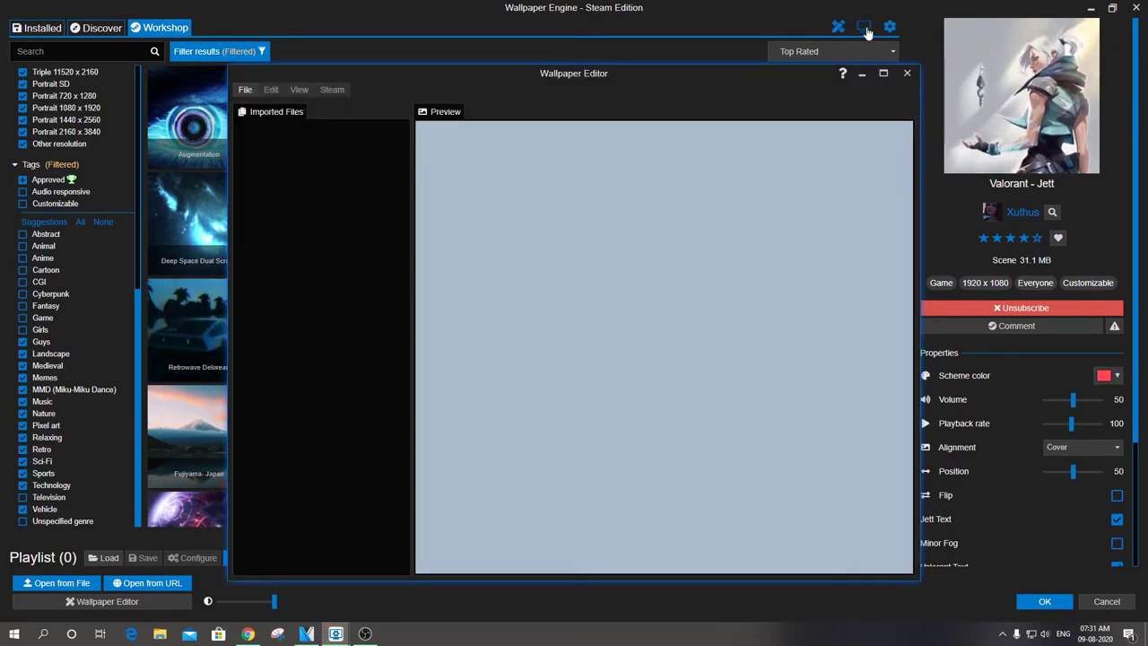
# Open the monitor chooser and view the available wallpaper layout modes.
pyautogui.click(865, 30)
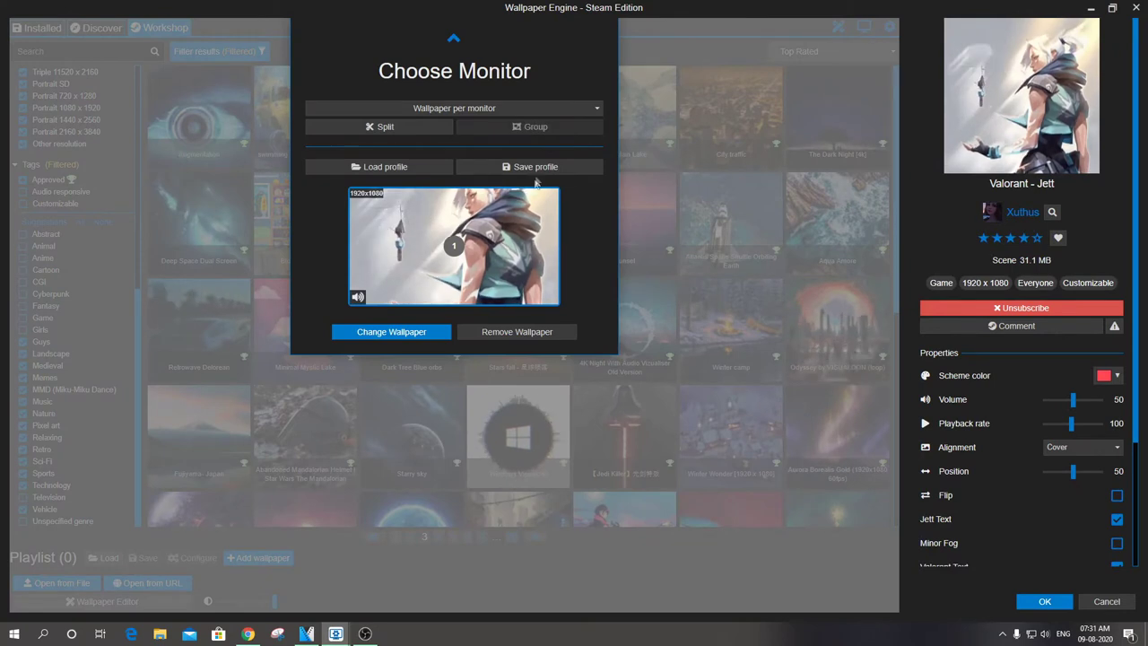
pyautogui.click(475, 107)
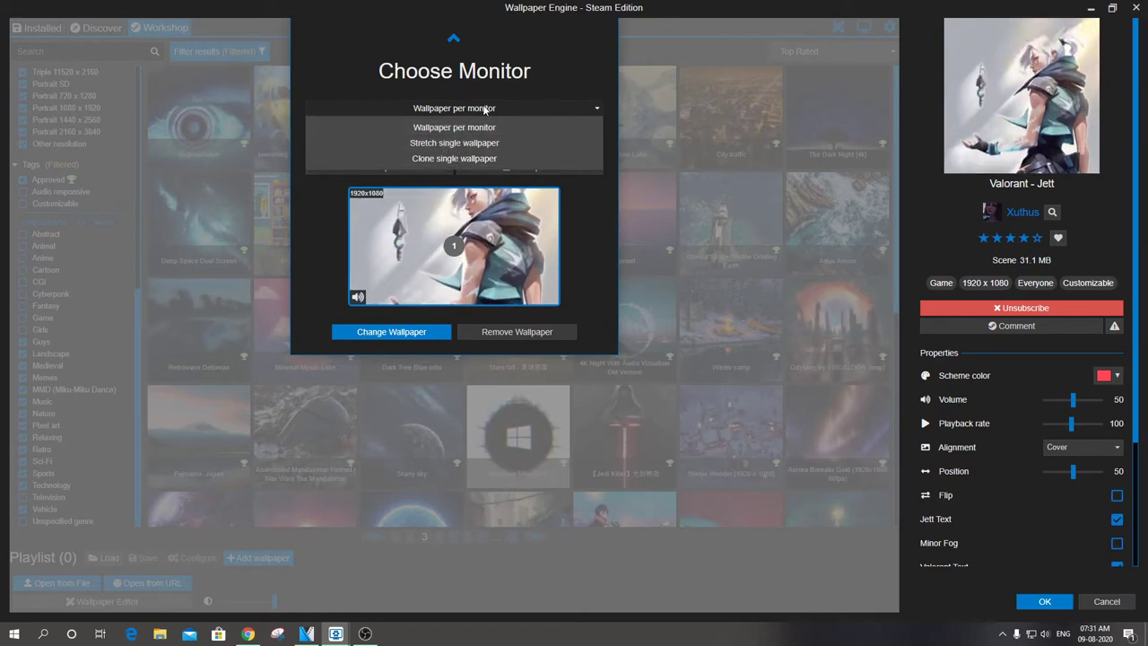
pyautogui.click(492, 104)
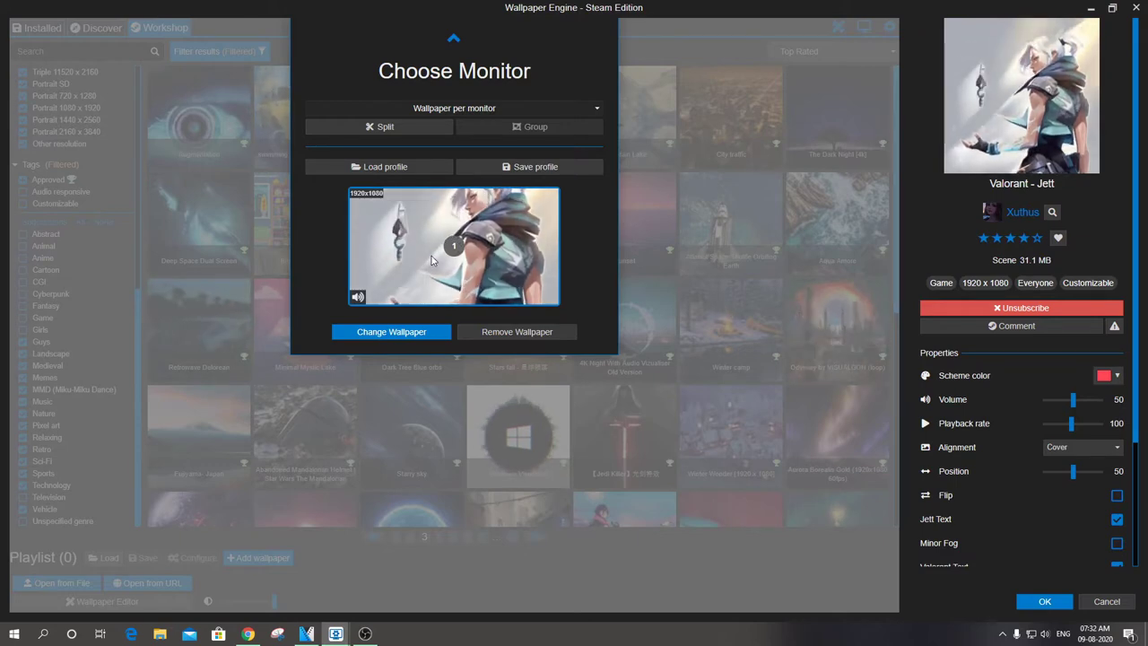
pyautogui.click(677, 223)
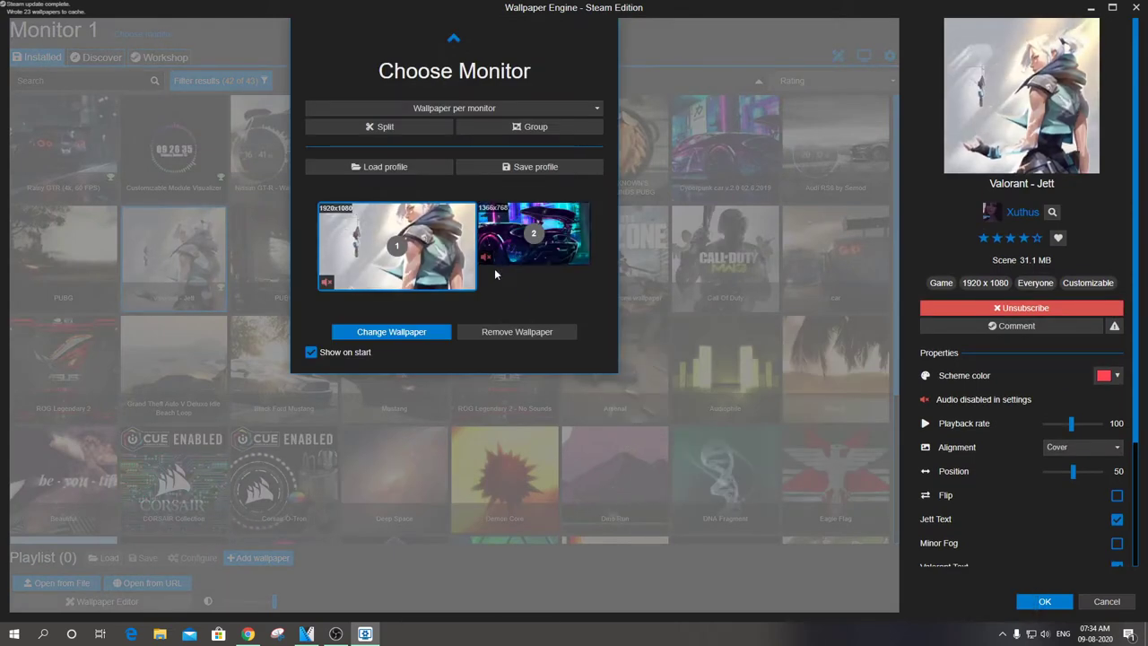
# Set the layout for the two monitors to Stretch single wallpaper.
pyautogui.click(470, 109)
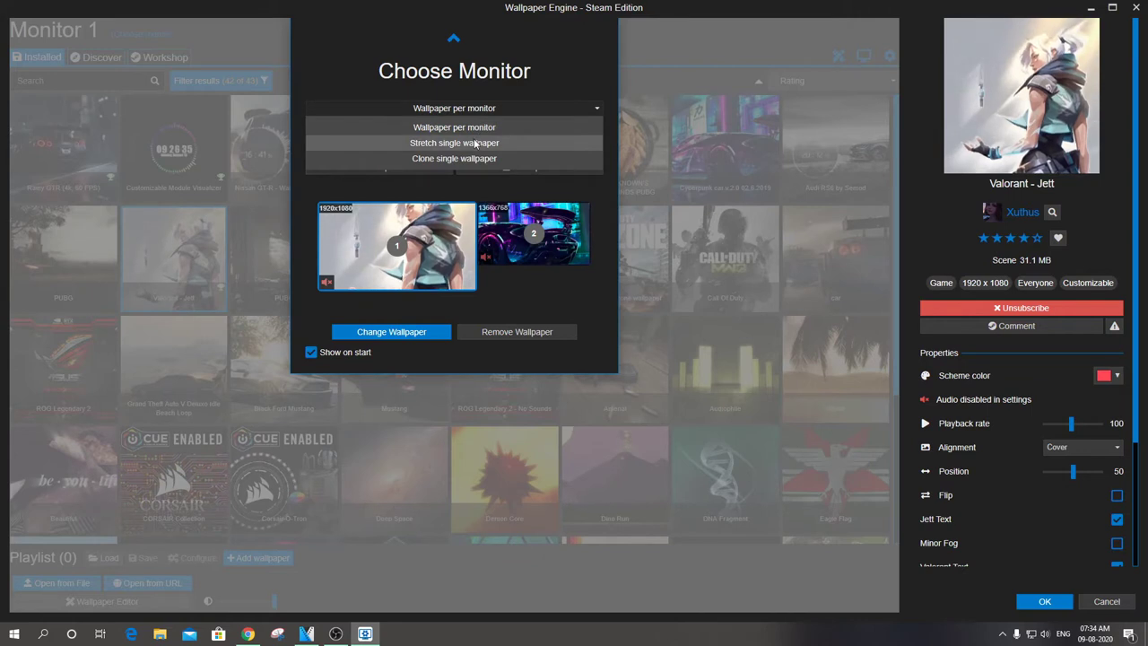
pyautogui.click(474, 143)
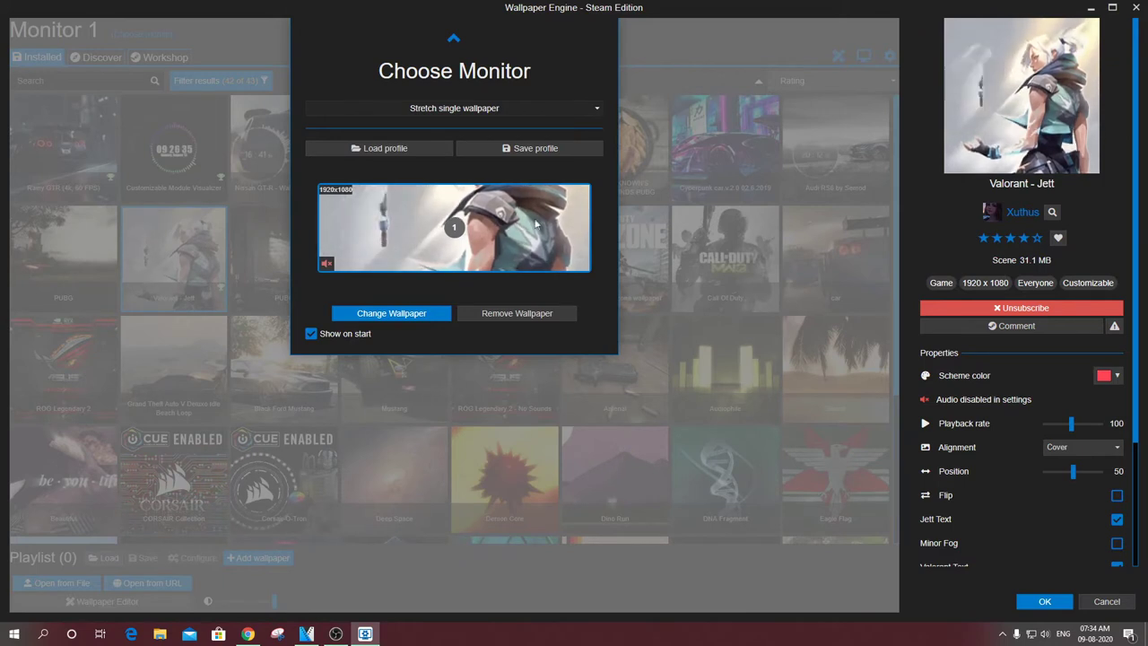
# Set the layout for the two monitors to Clone single wallpaper and close the monitor chooser.
pyautogui.click(461, 109)
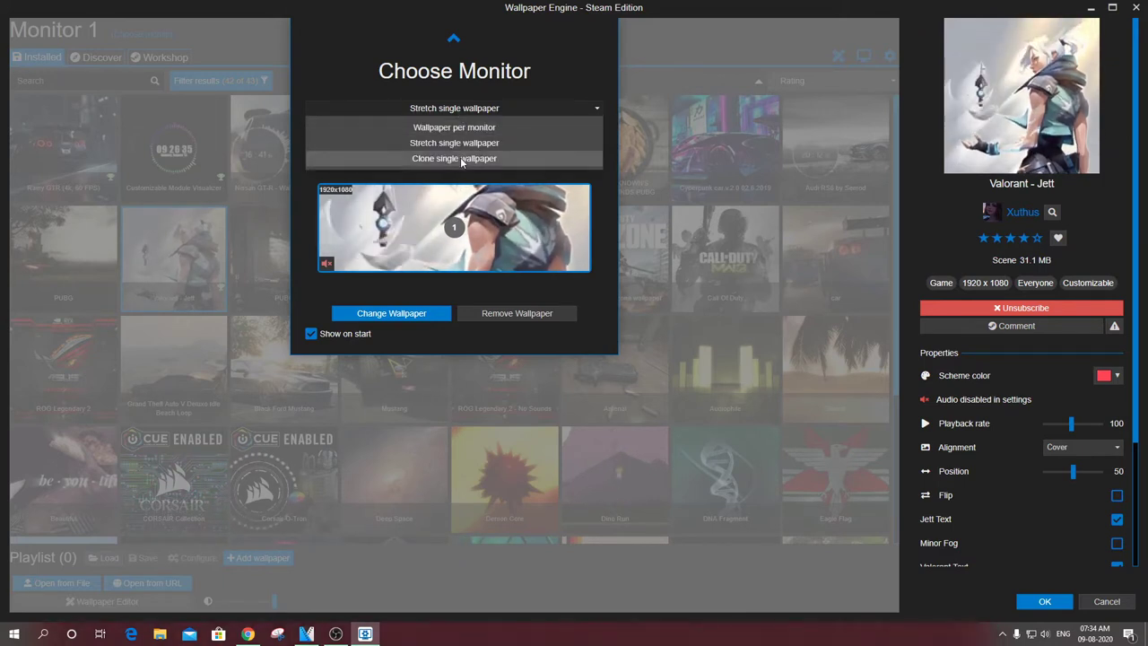
pyautogui.click(461, 158)
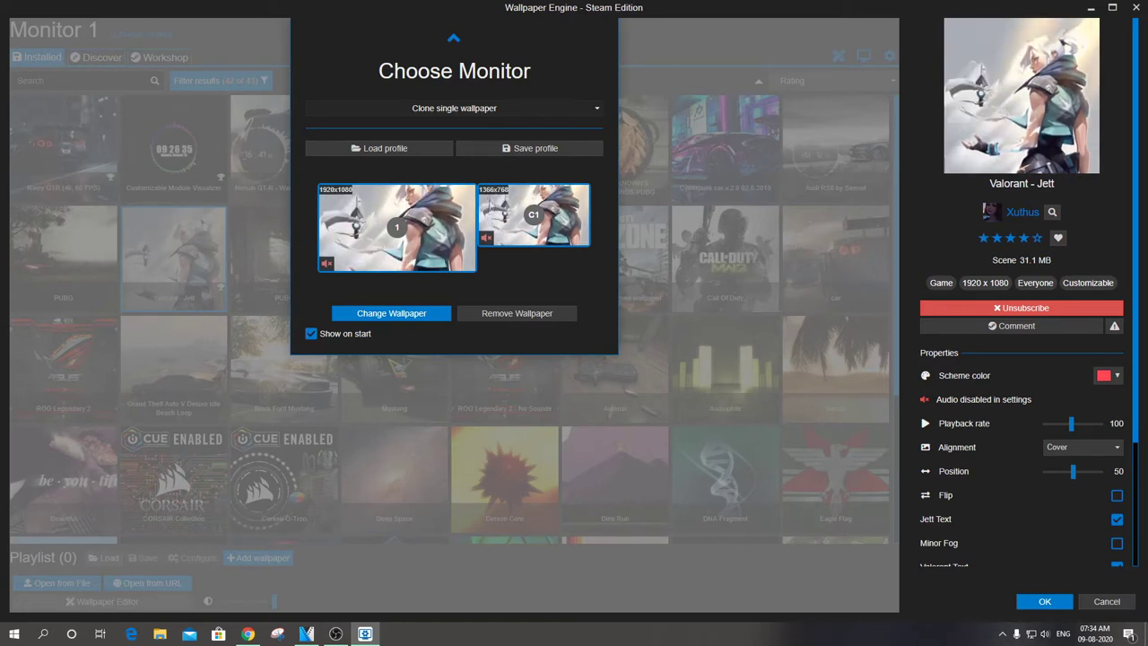
pyautogui.click(486, 239)
pyautogui.click(326, 265)
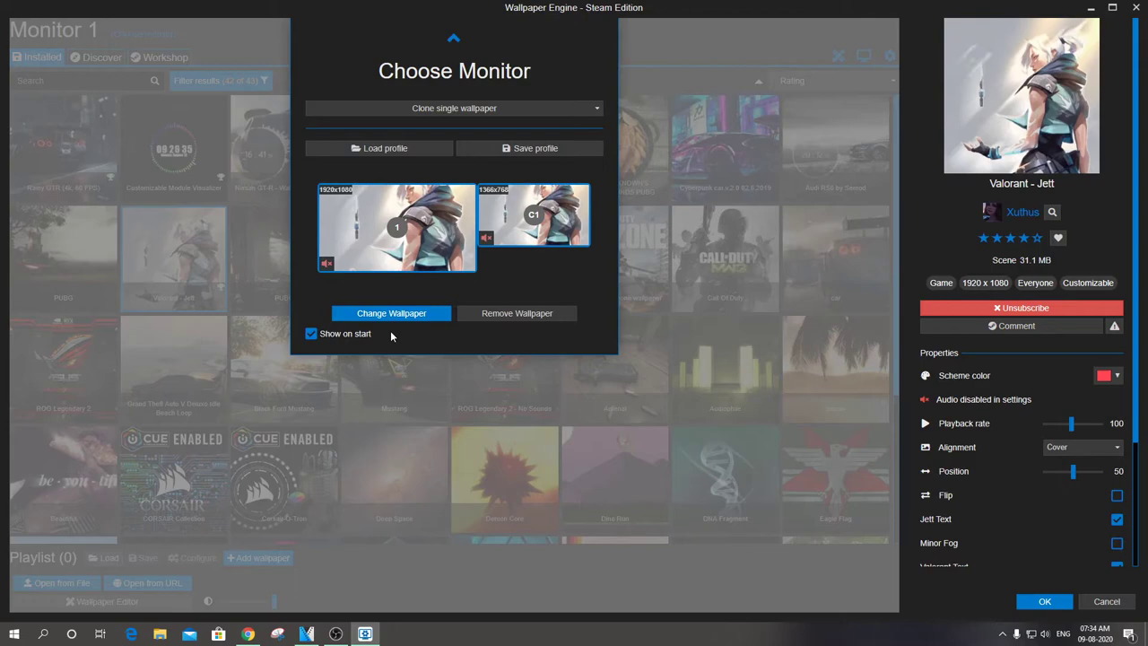
pyautogui.click(453, 43)
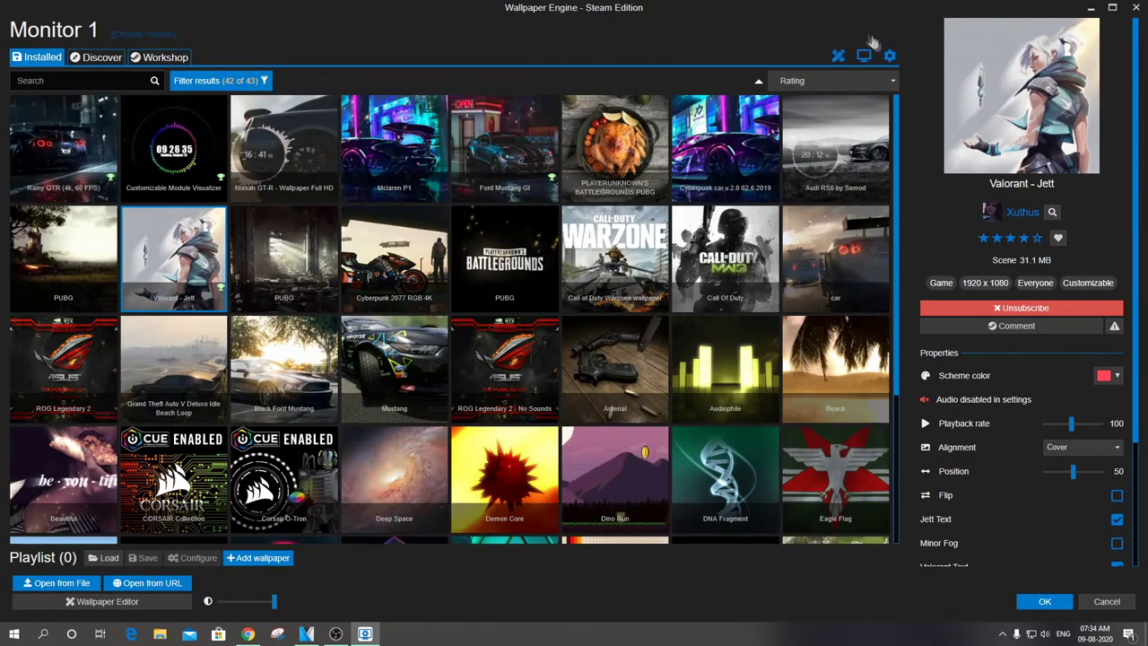
# Open the performance settings and view the playback options for when another application is focused.
pyautogui.click(889, 57)
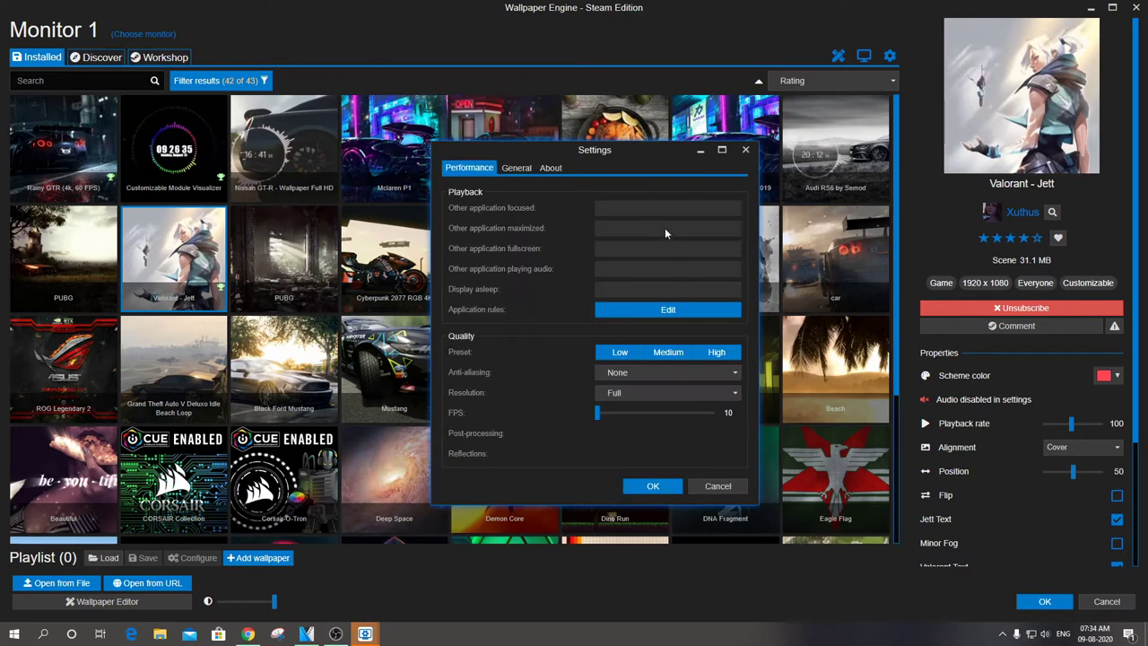
pyautogui.click(611, 209)
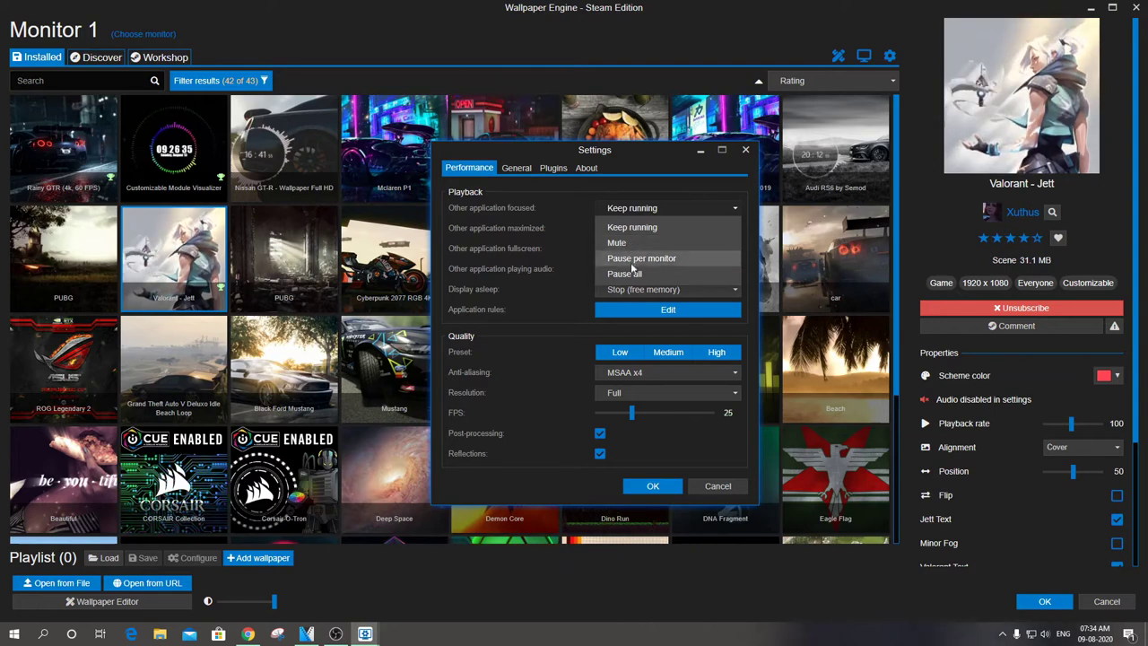
pyautogui.click(635, 207)
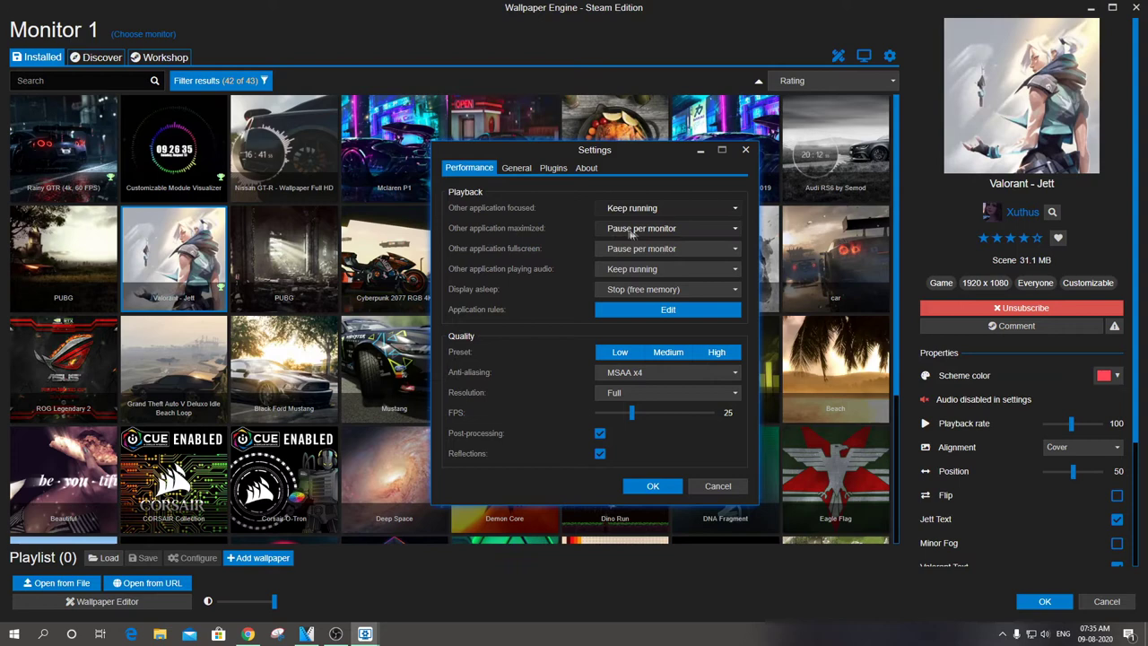
# Try Stop (free memory) as the playback behaviour for other applications maximized, and settle on Keep running.
pyautogui.click(731, 232)
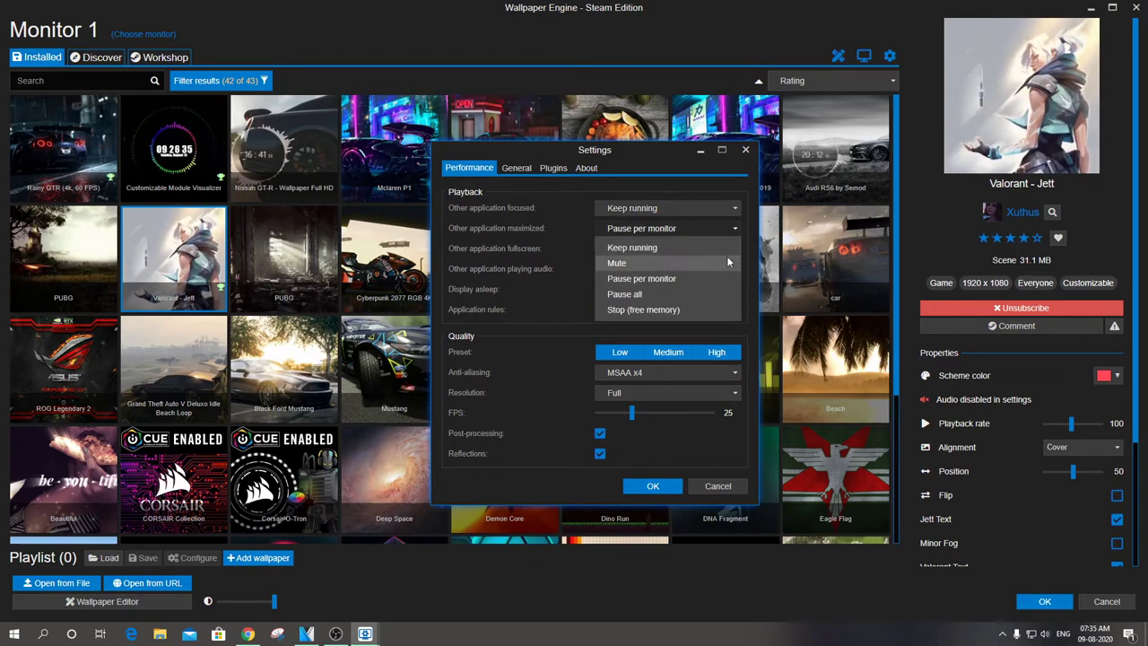
pyautogui.click(725, 310)
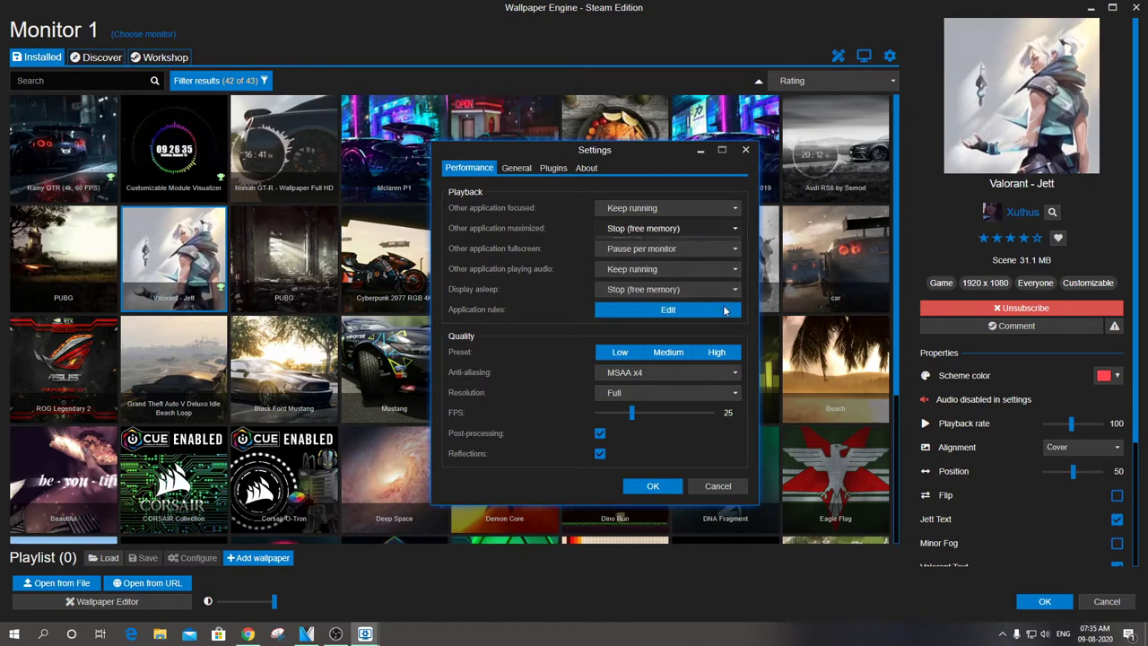
pyautogui.click(720, 229)
pyautogui.click(718, 248)
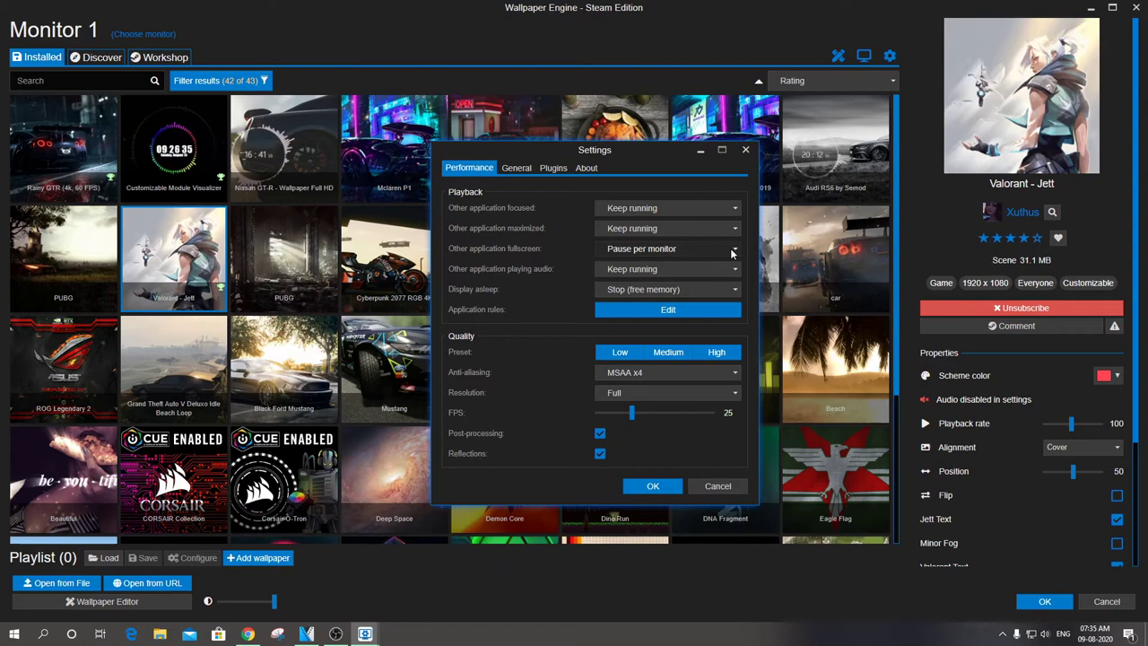
# Check the playback options for fullscreen applications and lower the quality preset to MSAA x2 anti-aliasing and 15 FPS.
pyautogui.click(730, 254)
pyautogui.click(731, 254)
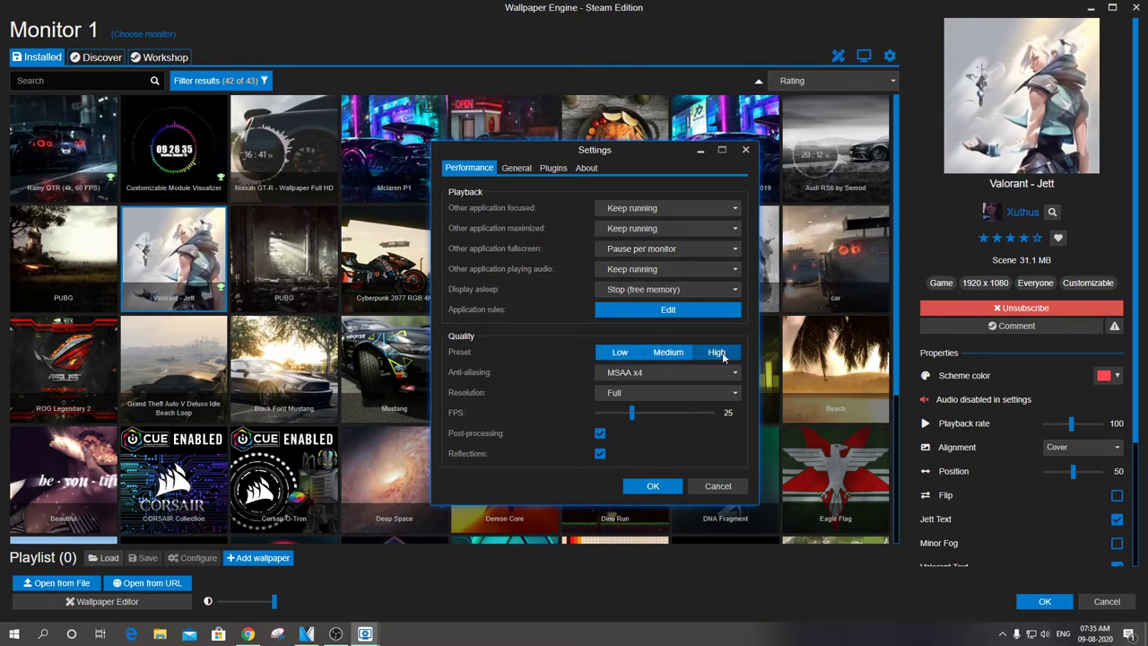
pyautogui.click(623, 353)
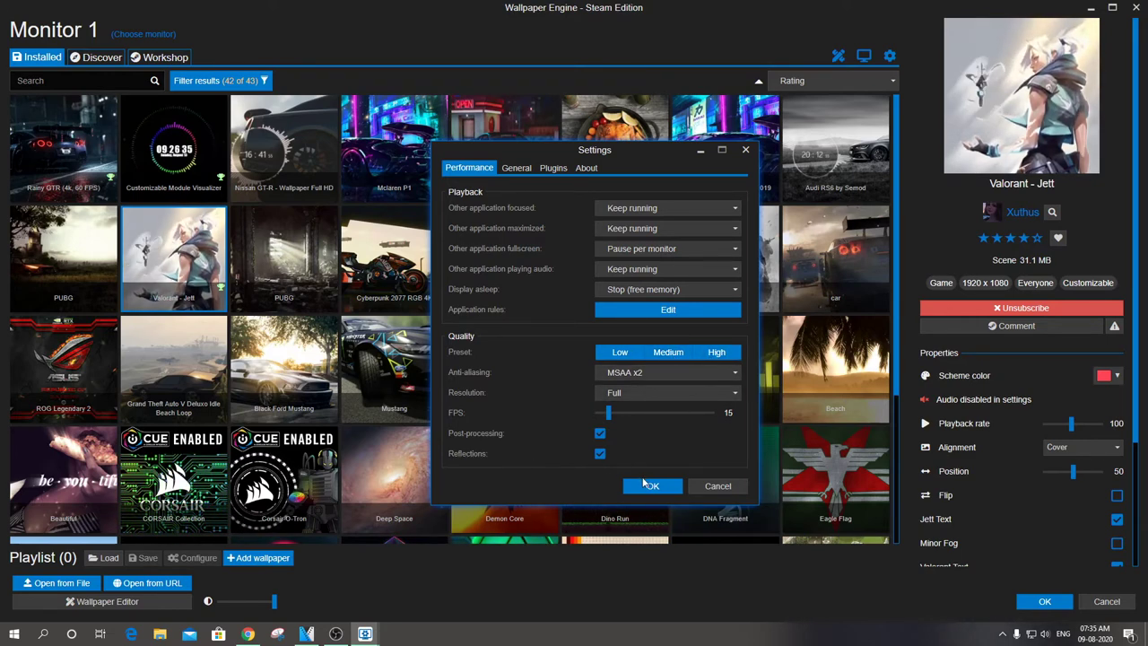
# Set Adjust Windows color to Everything in the general settings and accept the color warning.
pyautogui.click(516, 169)
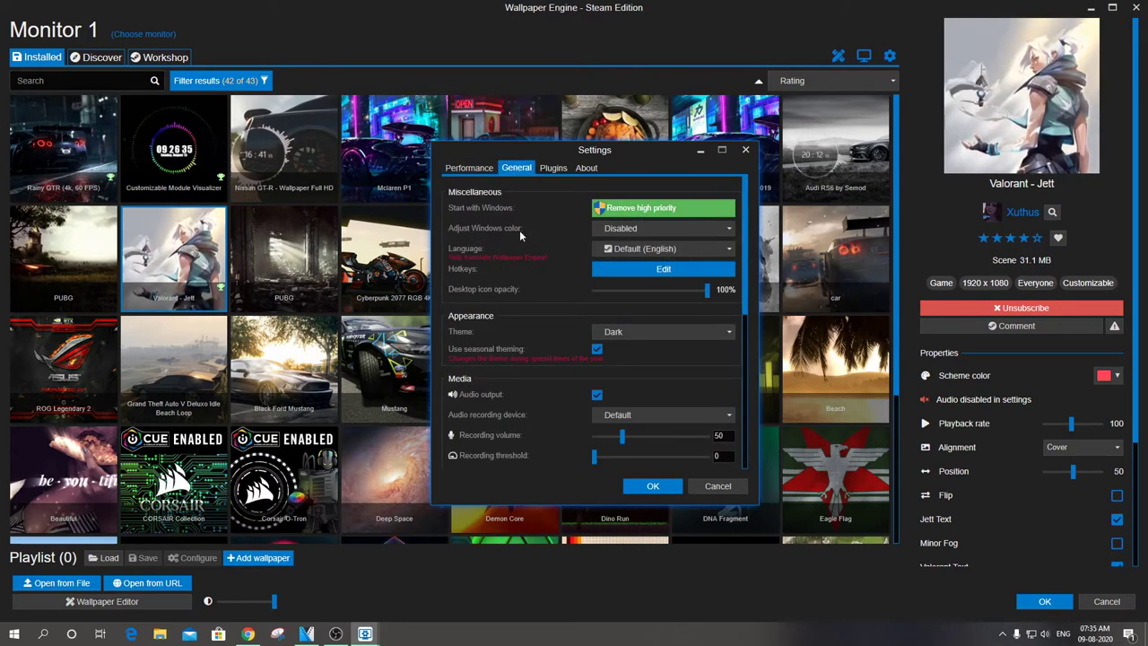
pyautogui.click(634, 231)
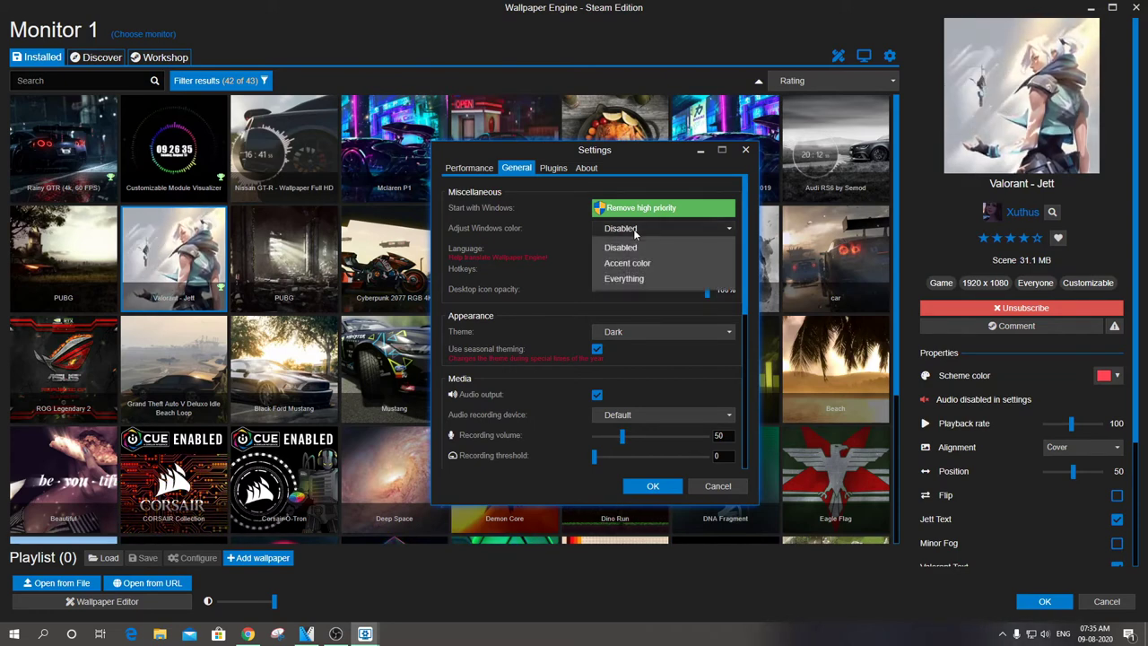
pyautogui.click(638, 279)
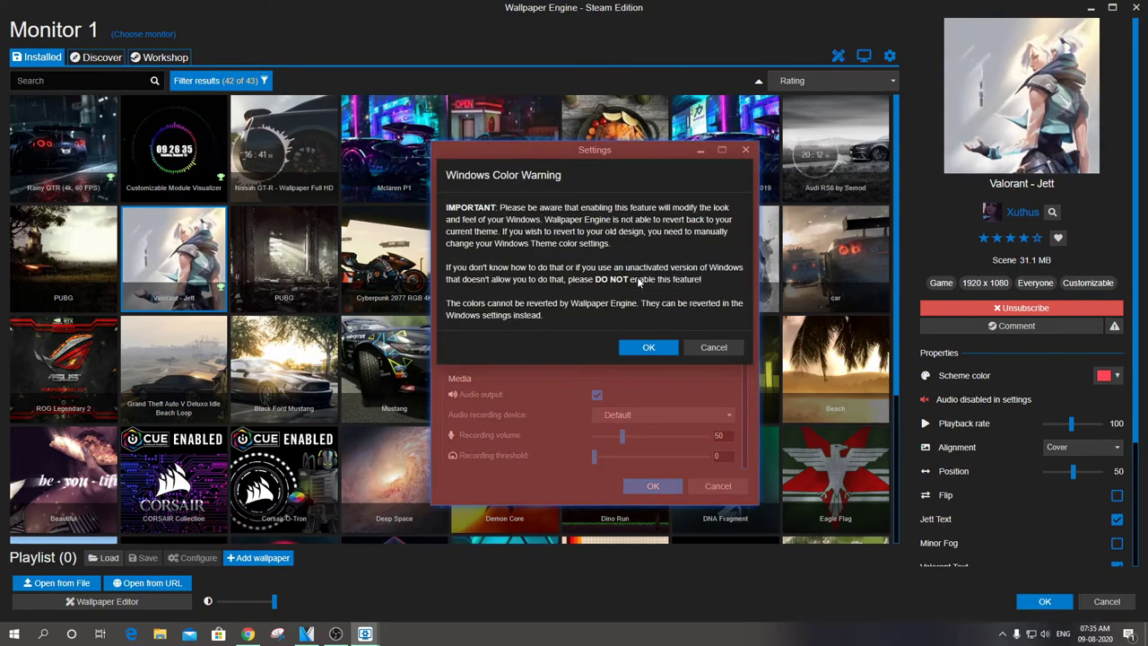
pyautogui.click(649, 348)
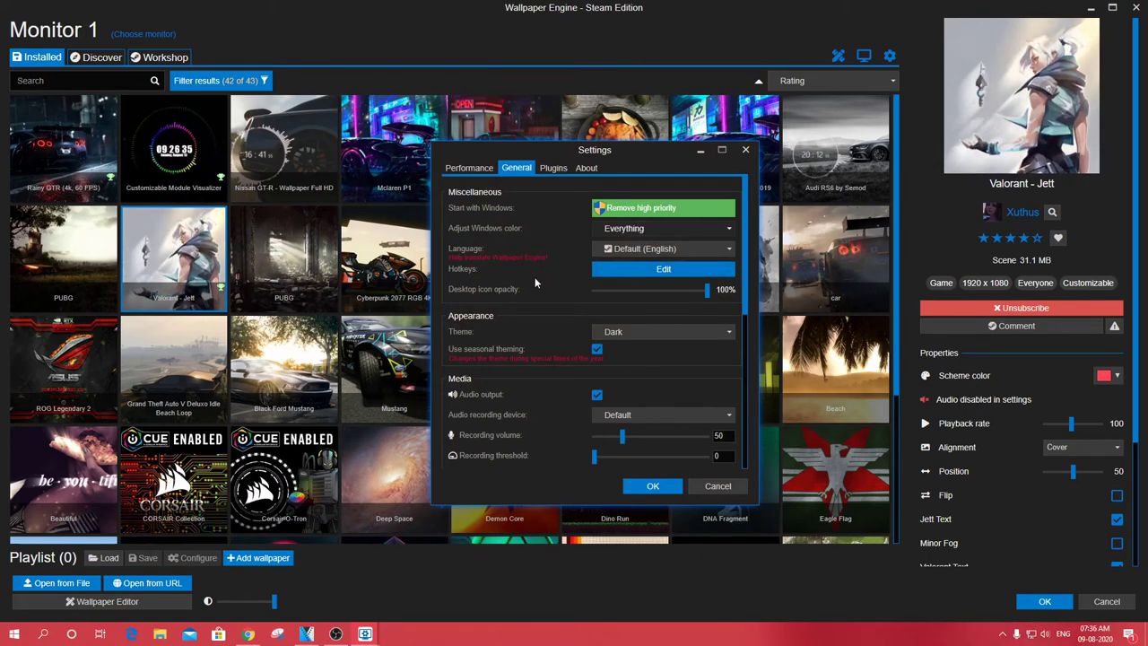
# Try the White, Dark, Halloween and Winter interface themes in the general settings, and settle on Halloween.
pyautogui.scroll(-3, 542, 280)
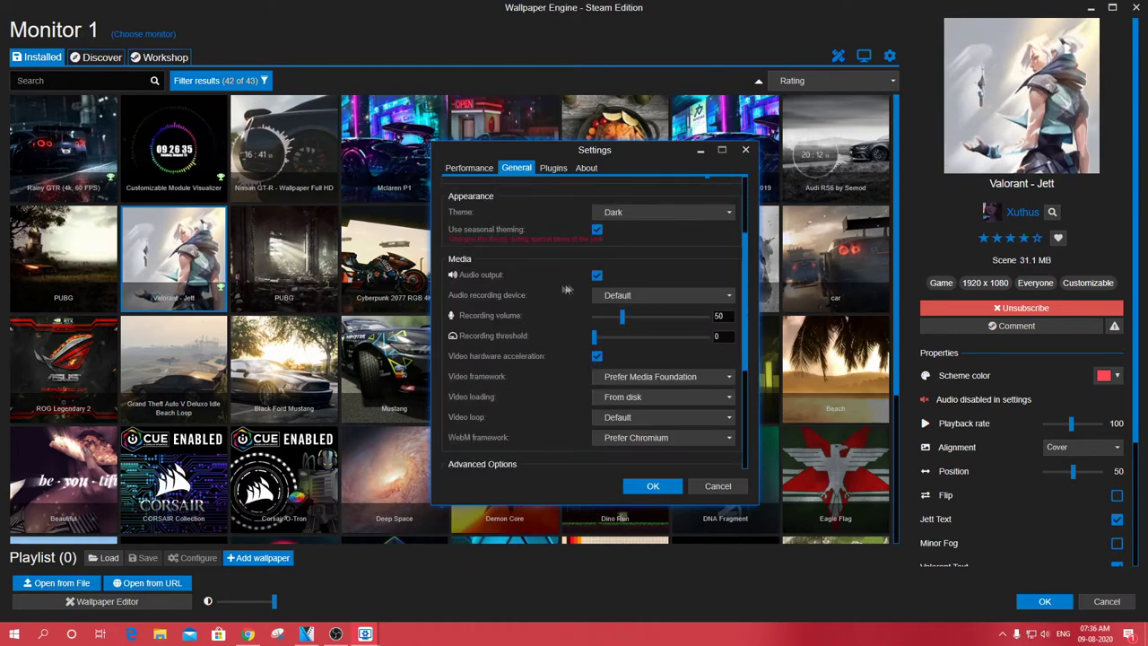
pyautogui.click(632, 212)
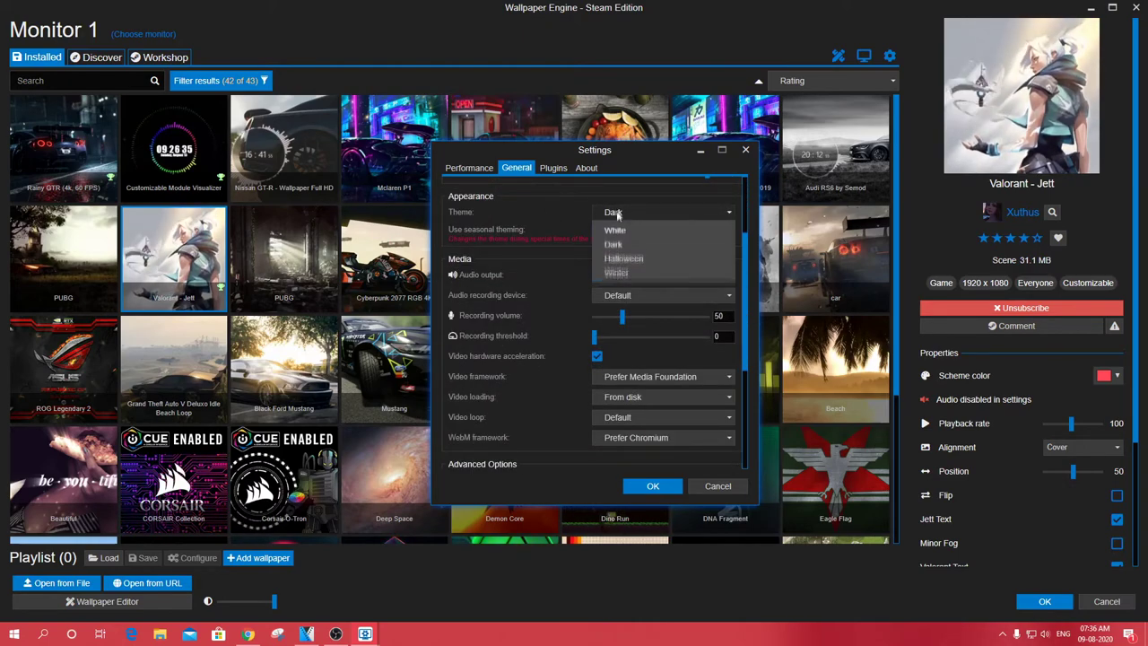
pyautogui.click(628, 233)
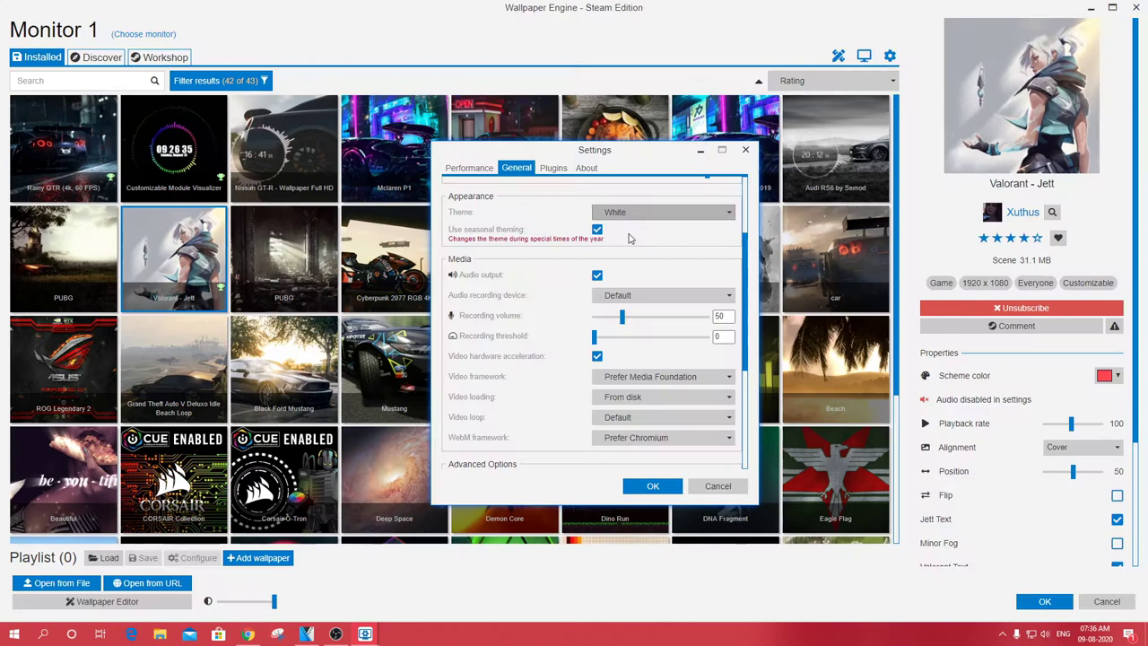
pyautogui.click(630, 213)
pyautogui.click(633, 246)
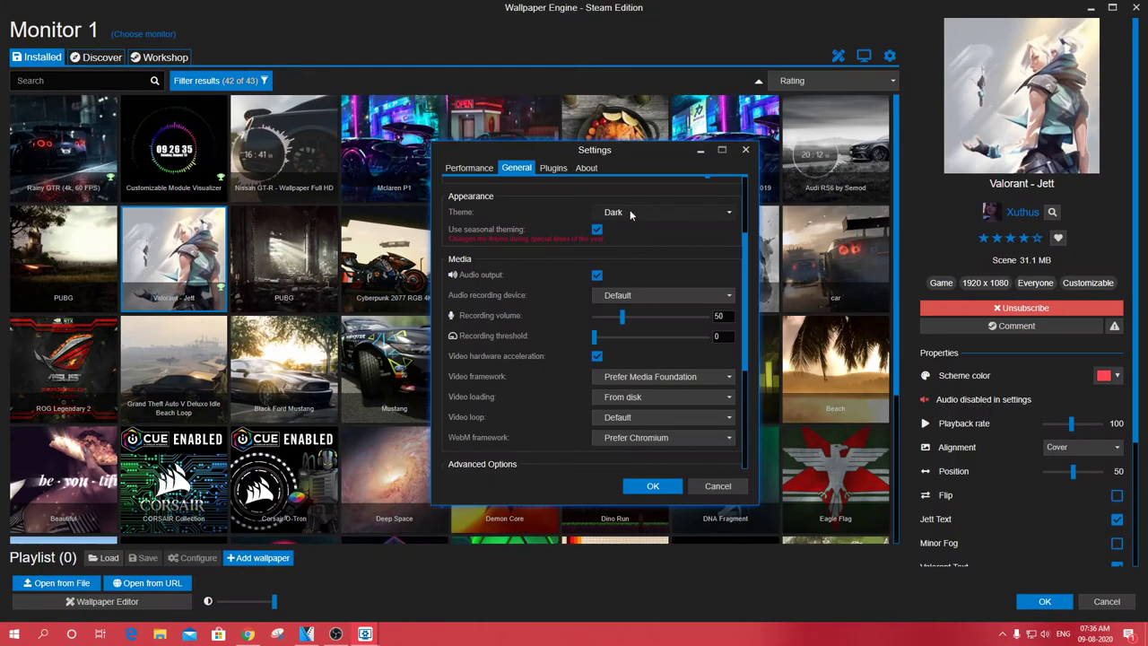
pyautogui.click(630, 212)
pyautogui.click(632, 260)
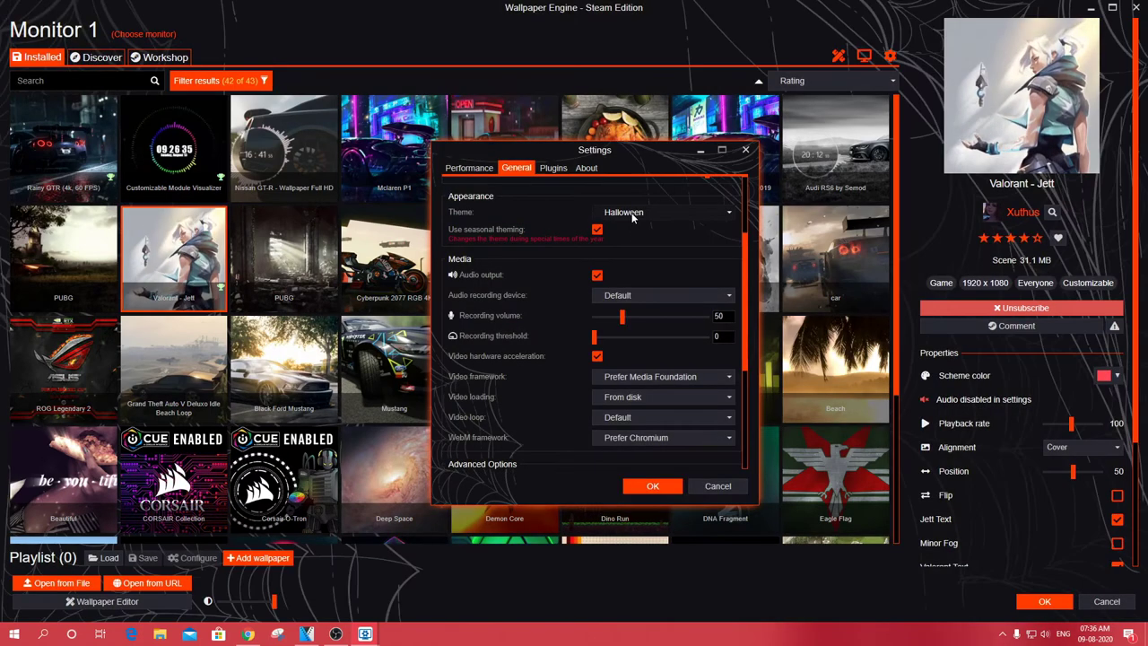
pyautogui.click(632, 214)
pyautogui.click(631, 274)
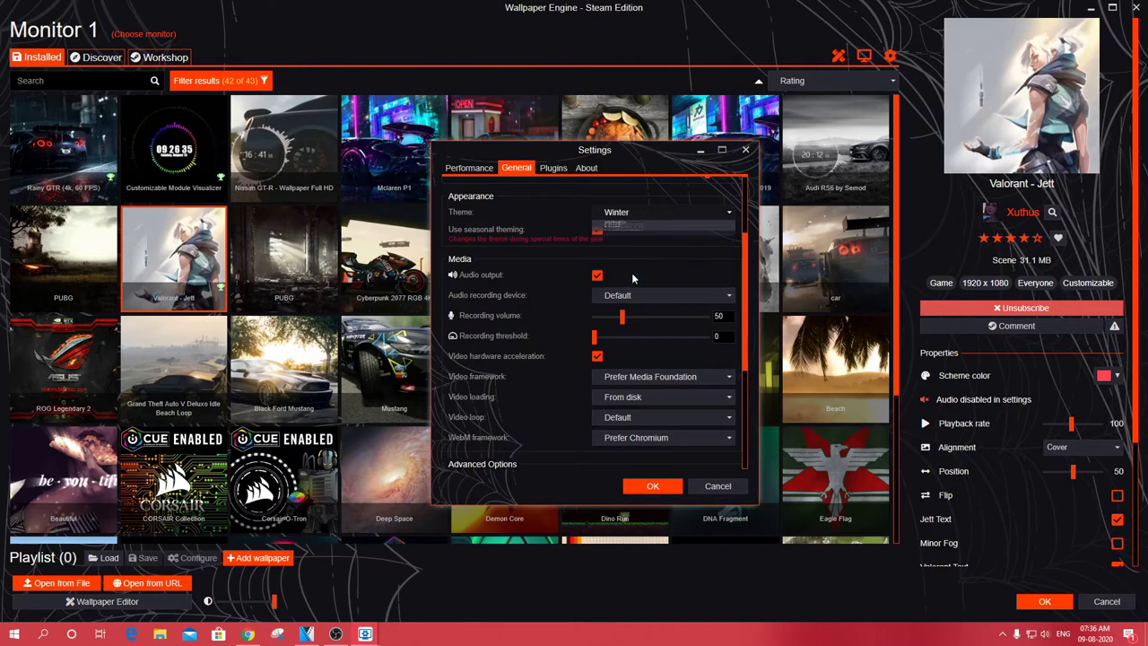
pyautogui.click(634, 214)
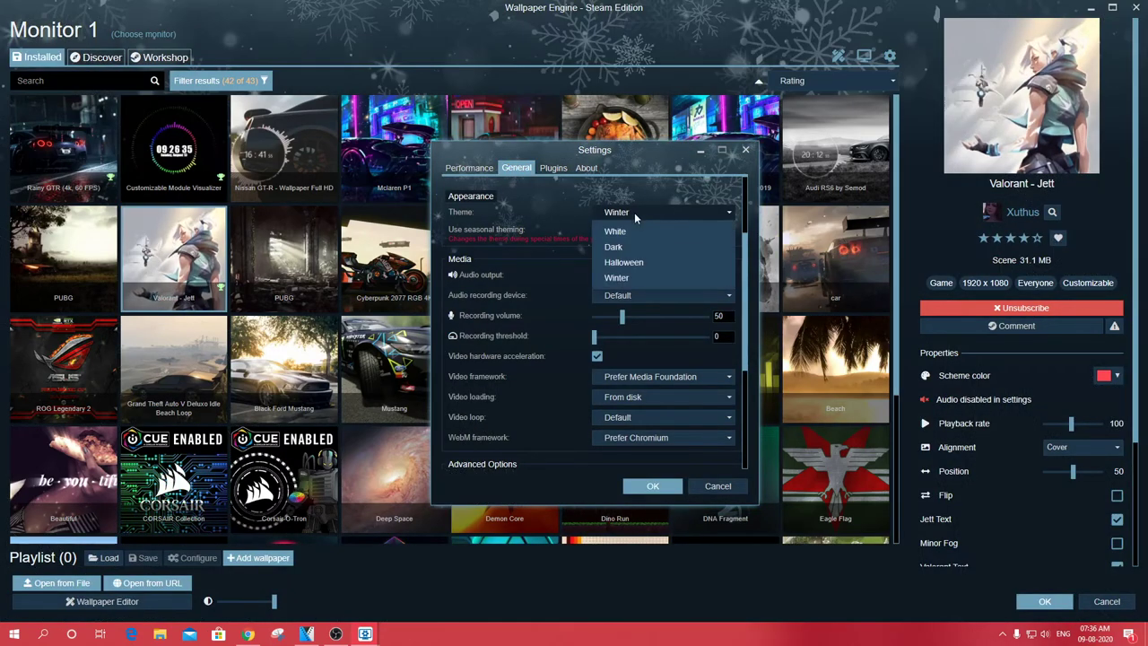
pyautogui.click(633, 257)
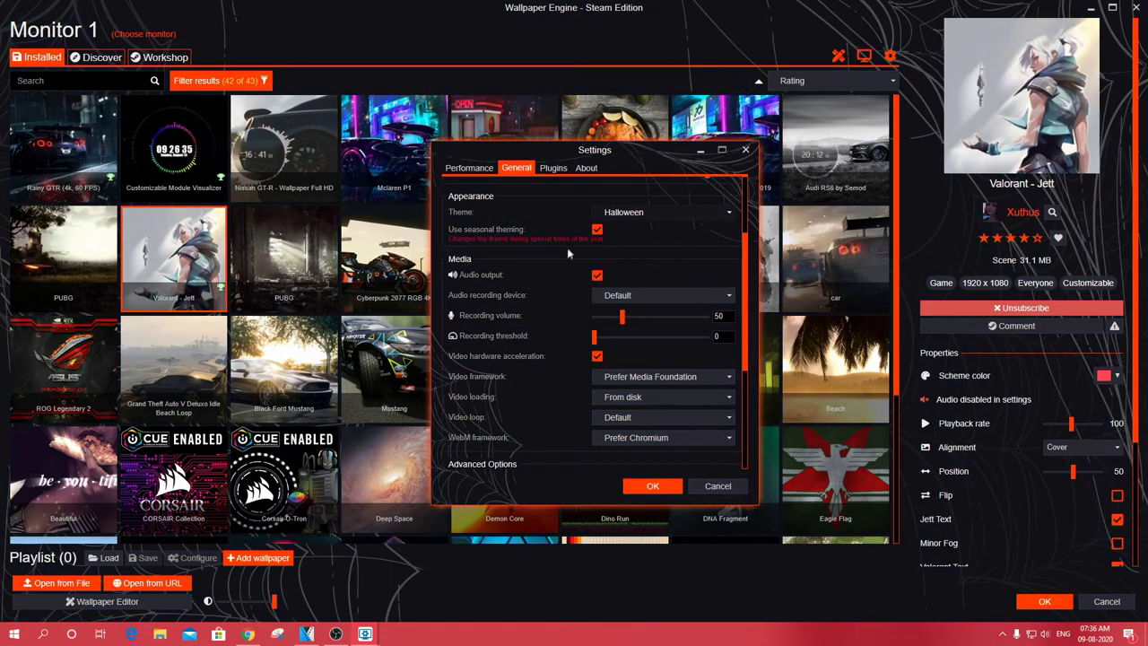
# Review the media and advanced options in the general settings, along with the plugins and about information.
pyautogui.scroll(-3, 567, 254)
pyautogui.scroll(2, 563, 259)
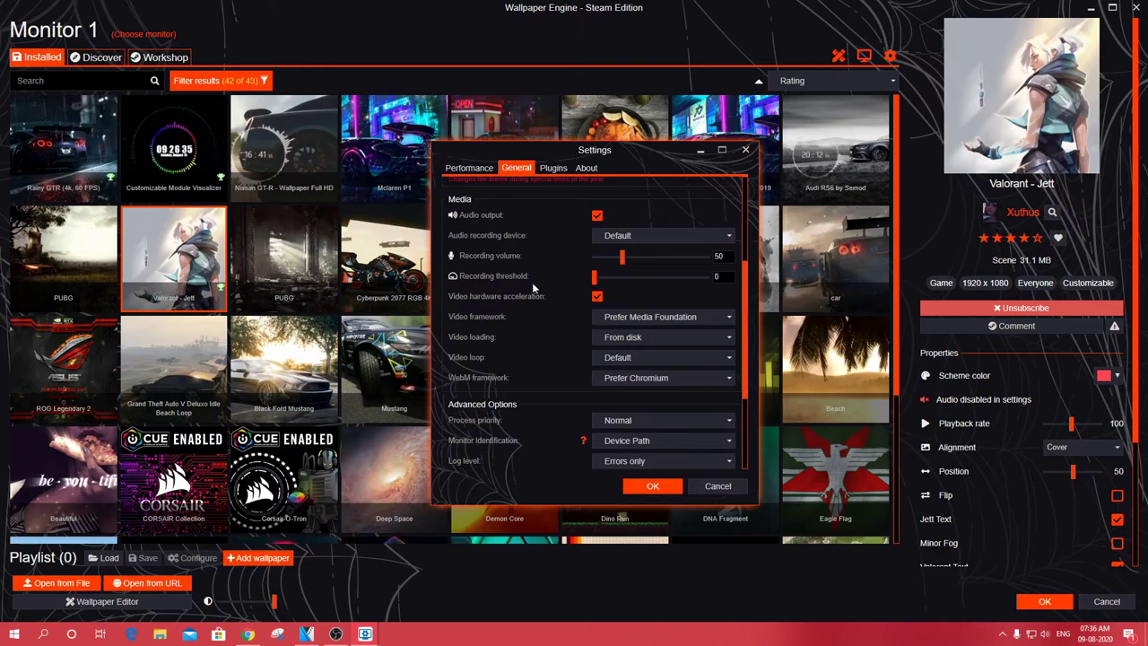
pyautogui.scroll(-1, 536, 283)
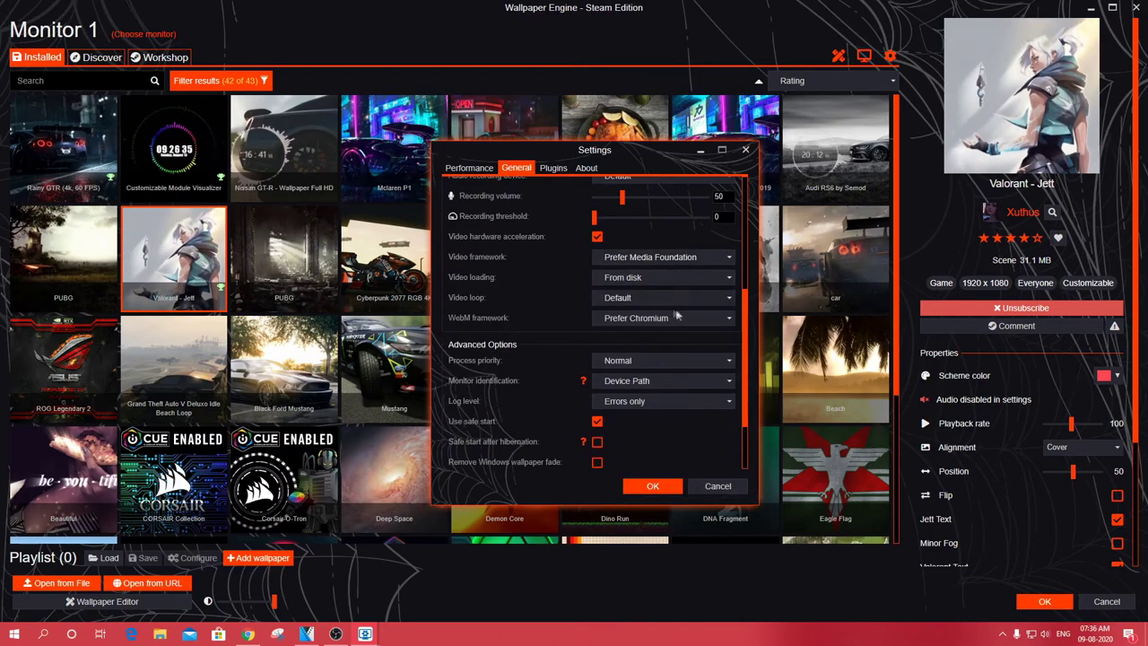
pyautogui.scroll(-1, 537, 296)
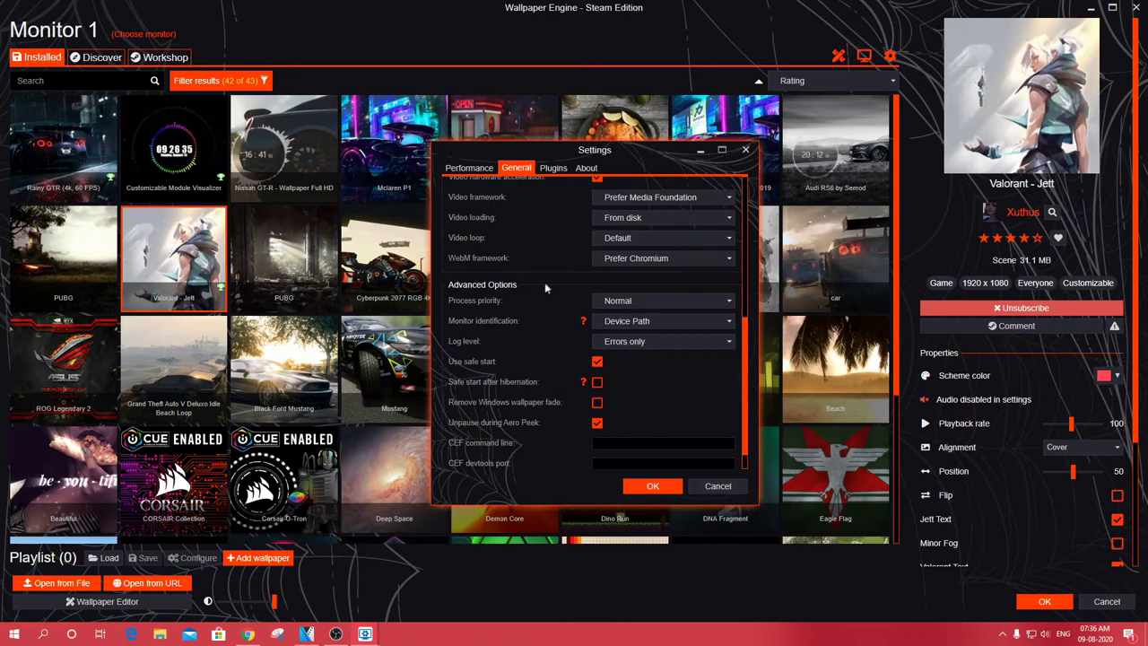
pyautogui.scroll(-1, 545, 285)
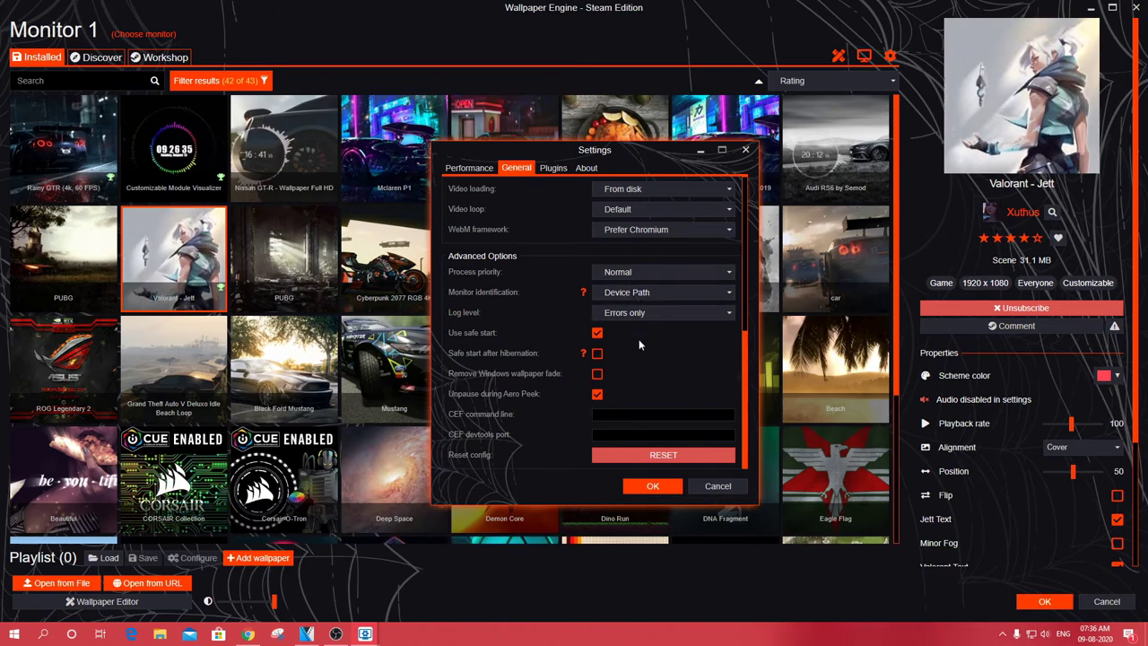
pyautogui.click(553, 170)
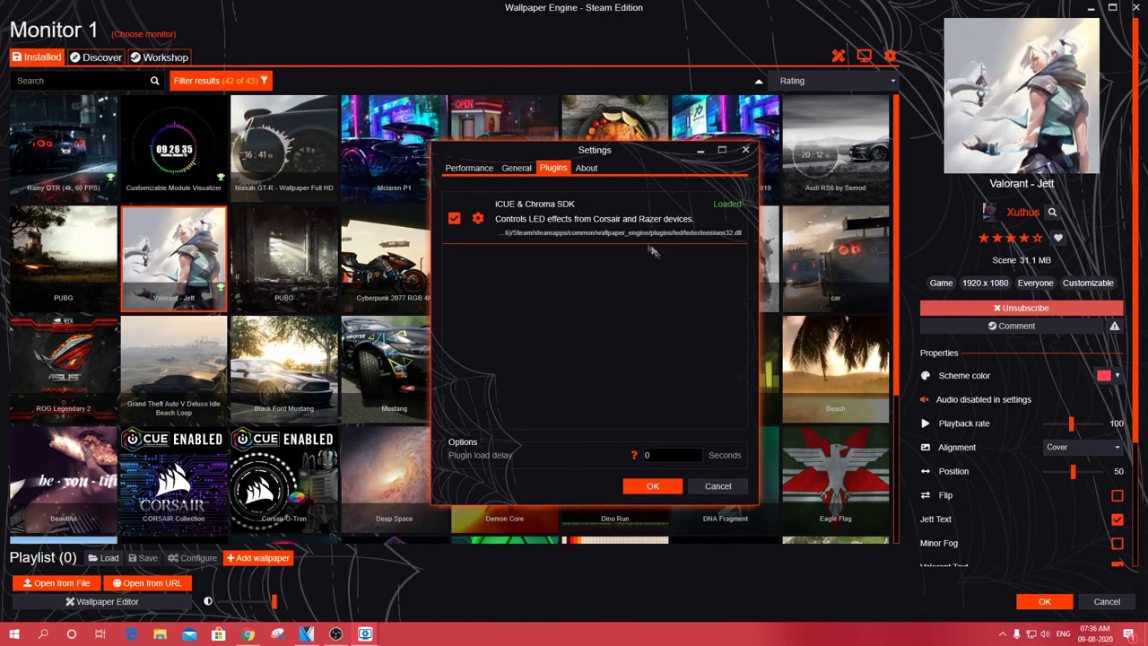
pyautogui.click(587, 169)
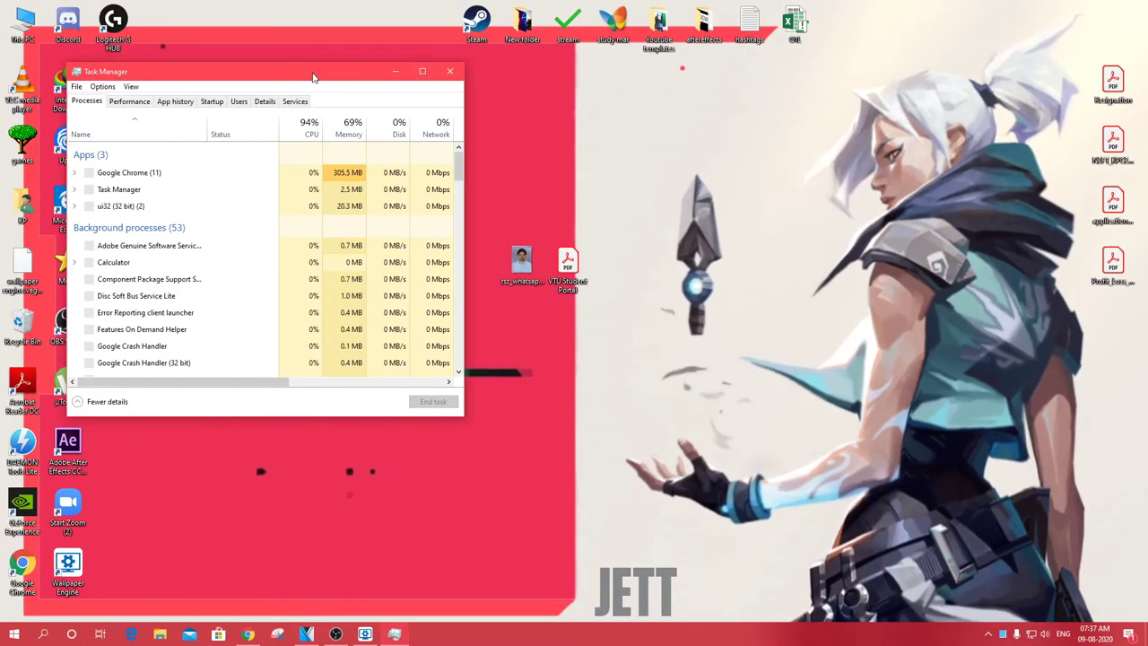
# Switch to Task Manager and select the ui32 (32 bit) process to check its resource usage.
pyautogui.moveTo(310, 70); pyautogui.dragTo(564, 99)
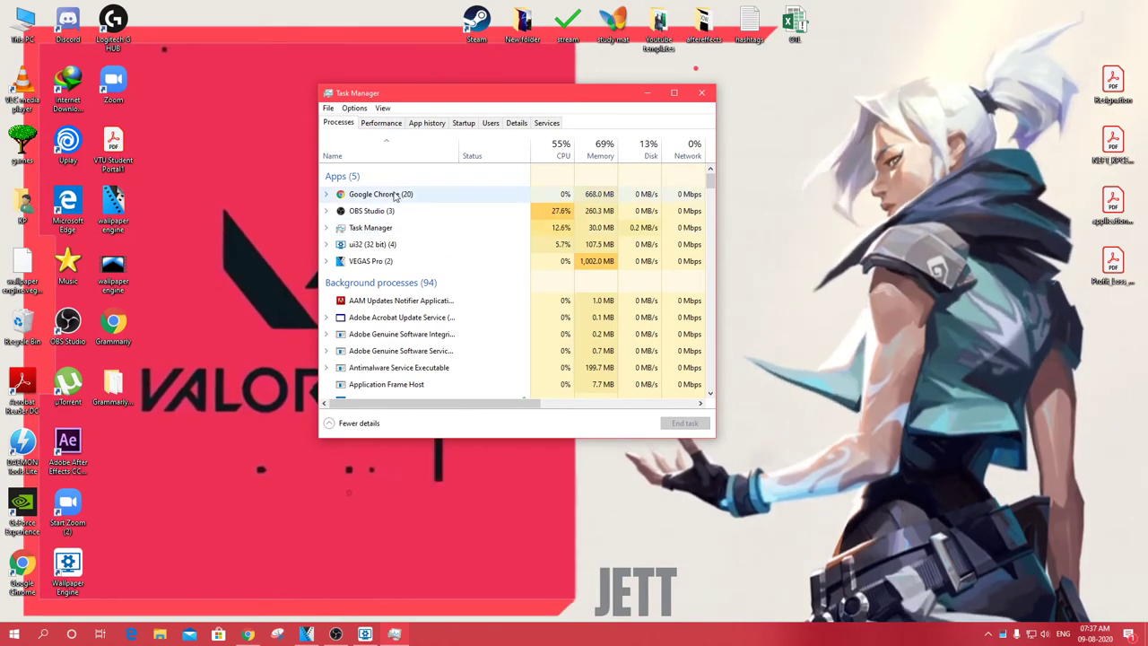
pyautogui.click(391, 244)
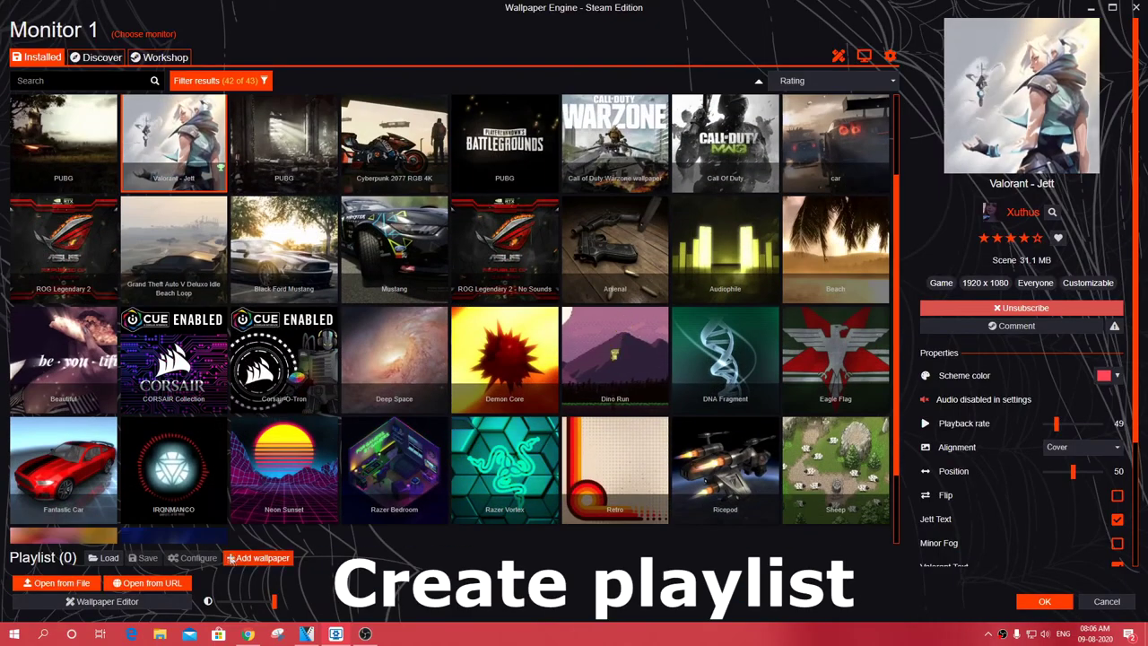
# Start a playlist with the wallpapers Valorant - Jett, Call Of Duty and Call of Duty:Warzone wallpaper.
pyautogui.click(258, 557)
pyautogui.scroll(1, 664, 264)
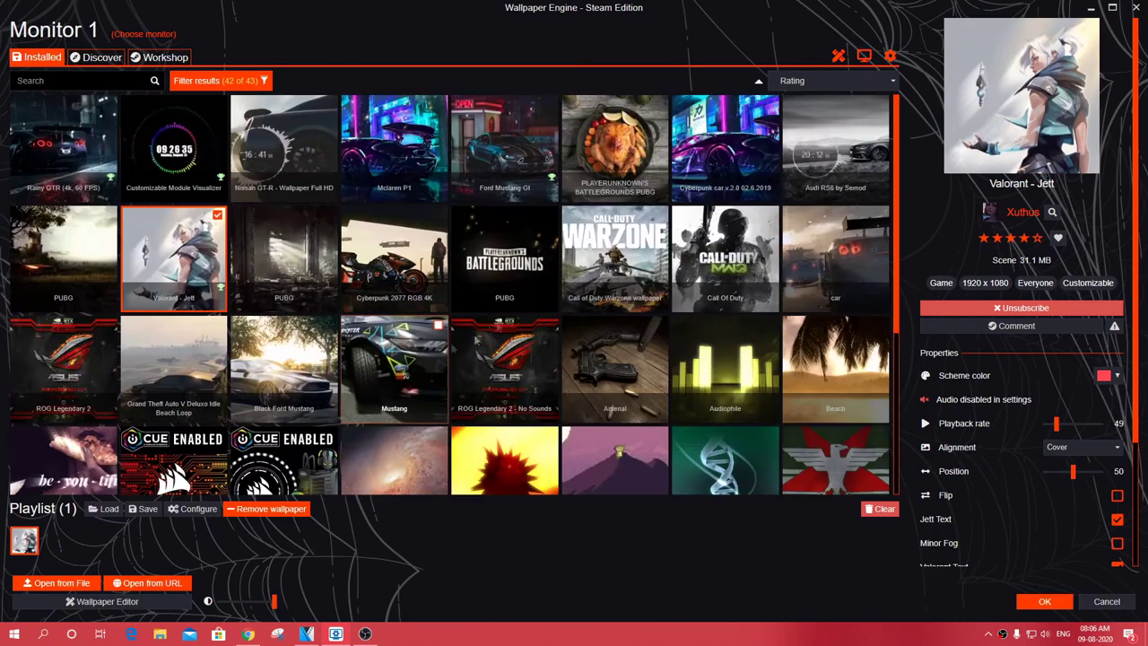
pyautogui.click(660, 262)
pyautogui.click(728, 260)
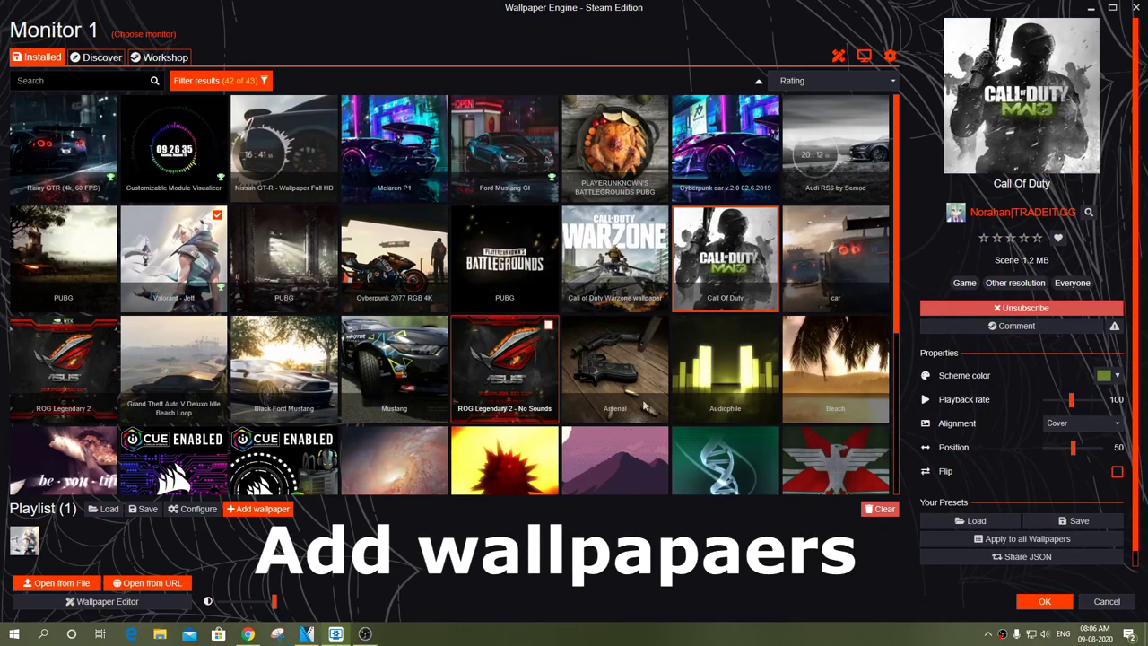
pyautogui.click(256, 509)
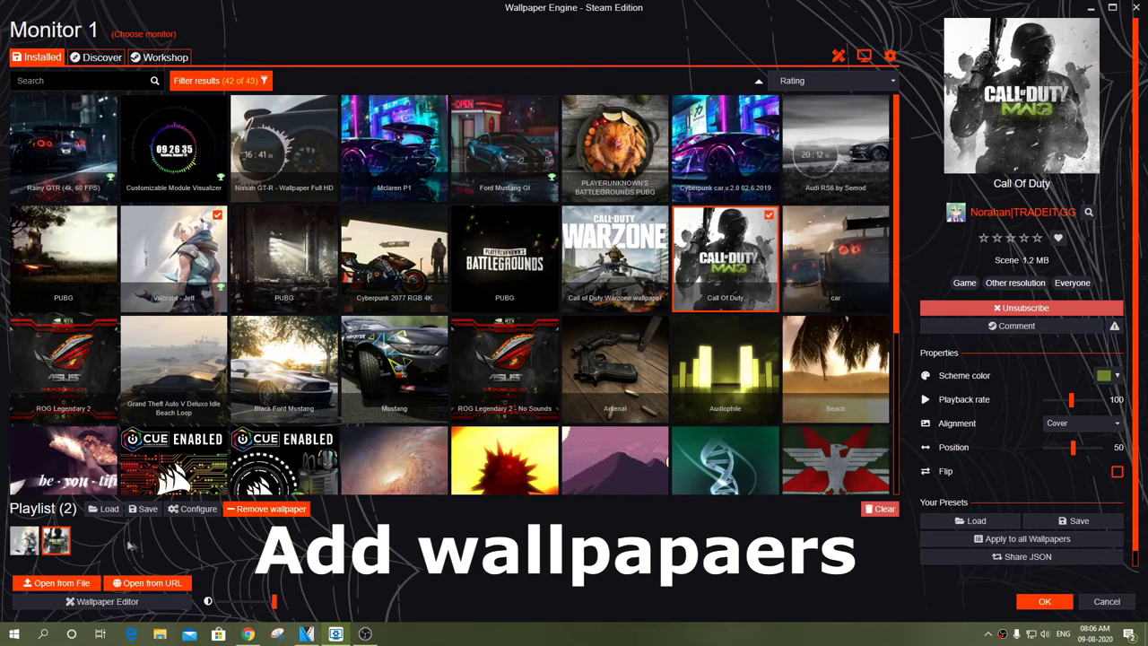
pyautogui.click(269, 508)
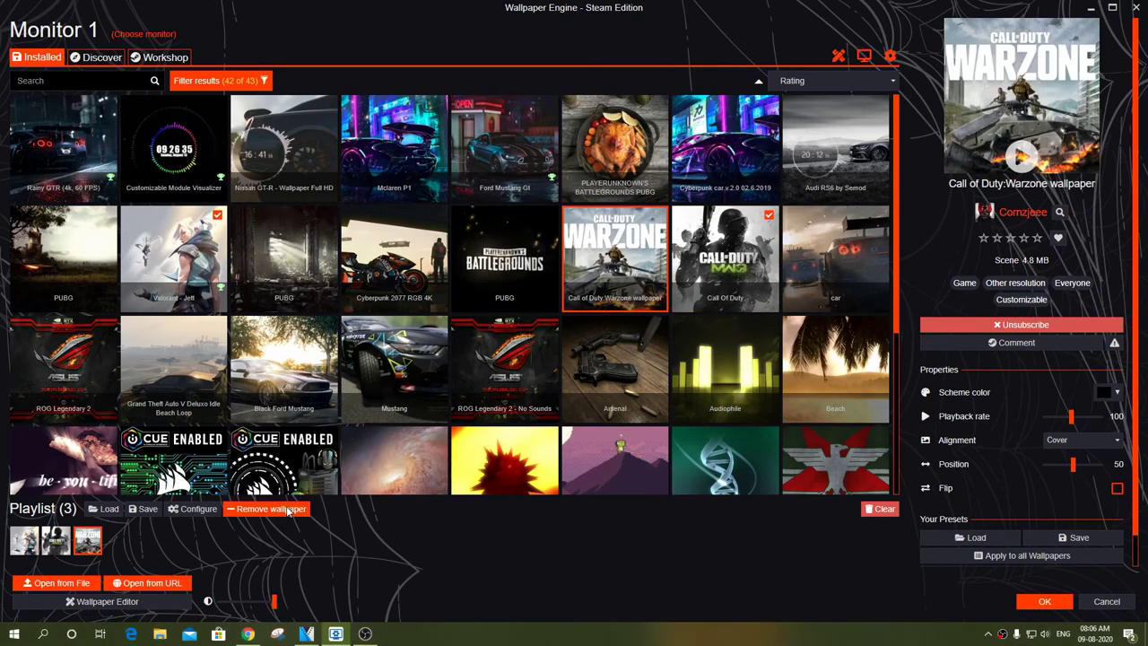
# Add Cyberpunk 2077 RGB 4K, Rainy GTR (4k, 60 FPS) and Mclaren P1 to the playlist.
pyautogui.click(394, 255)
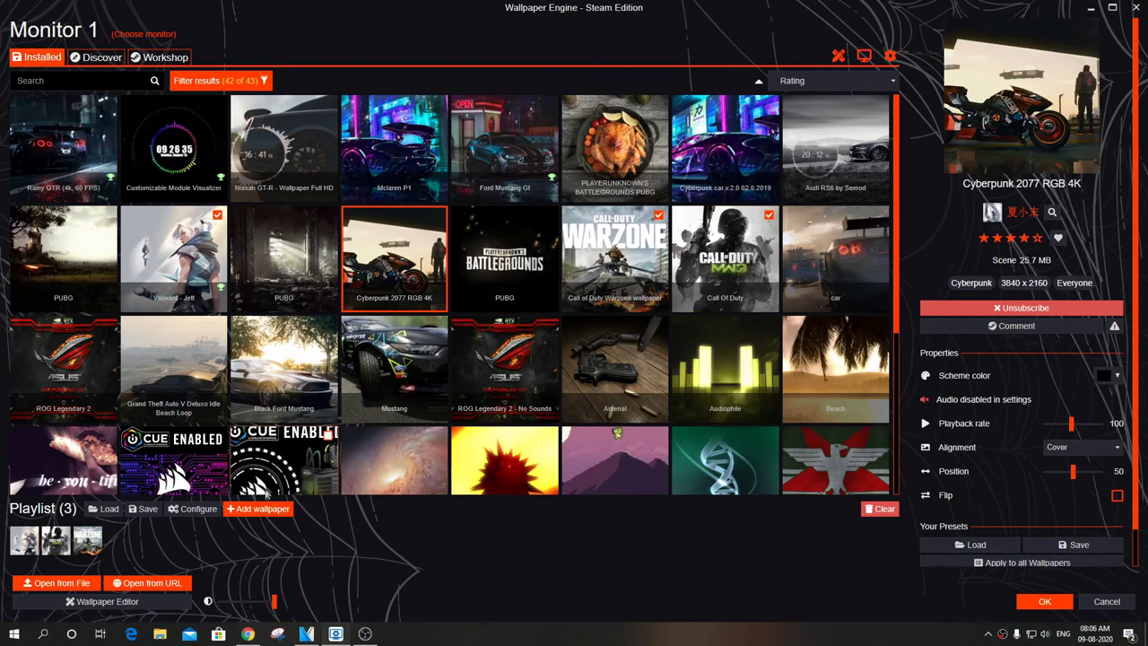
pyautogui.click(269, 508)
pyautogui.click(63, 153)
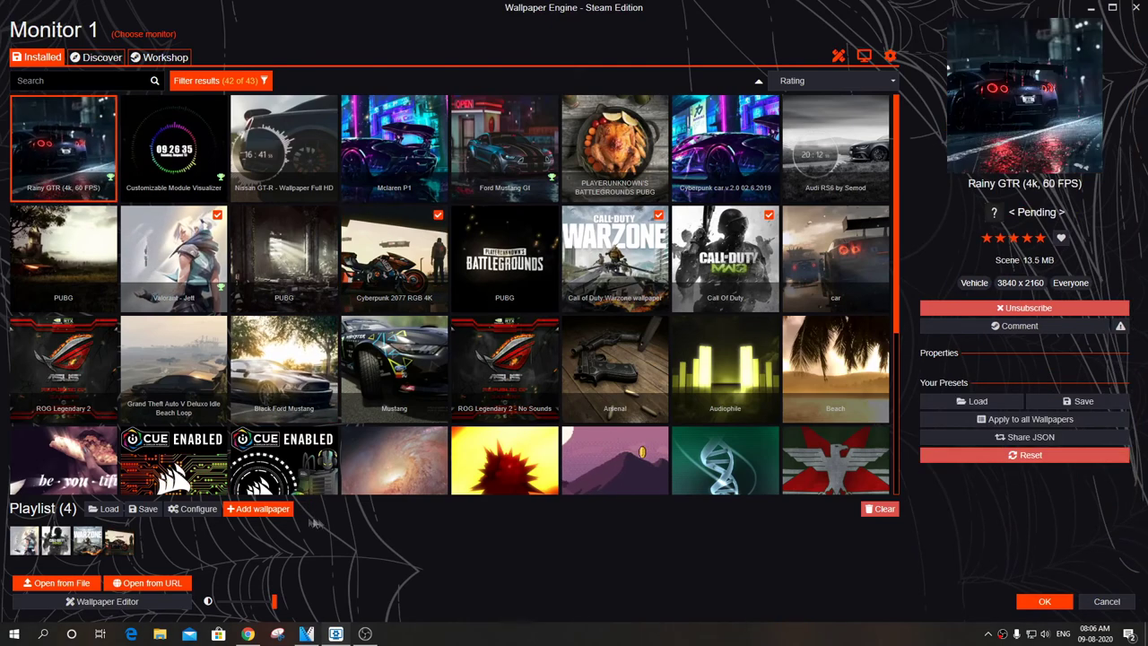
pyautogui.click(269, 508)
pyautogui.click(393, 143)
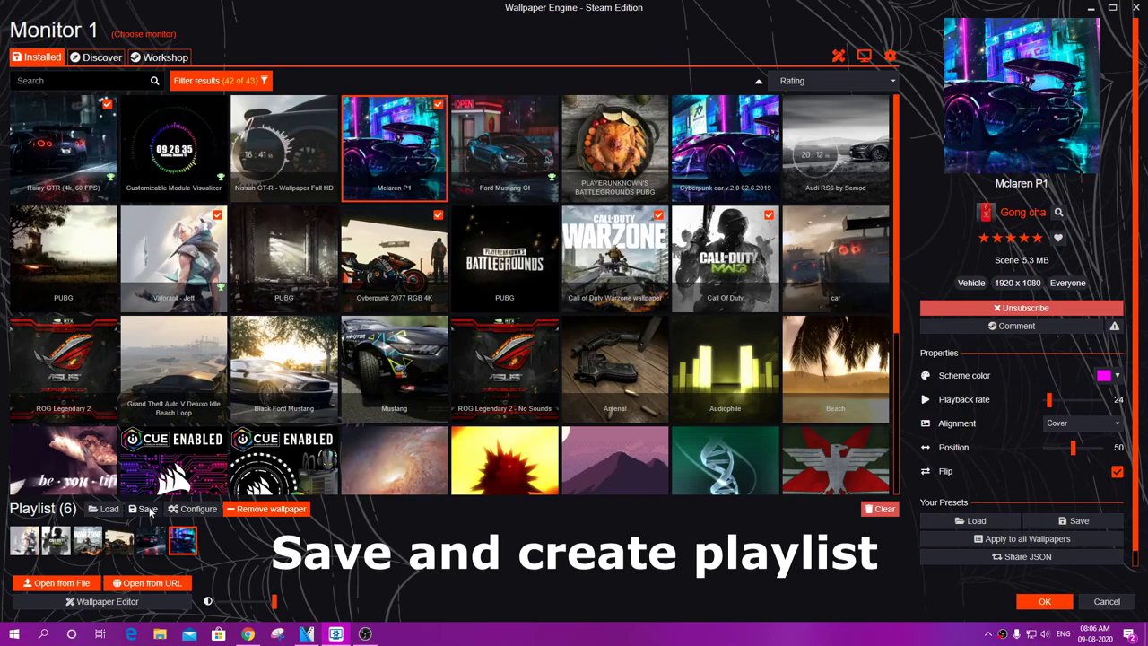
# Save the playlist as My playlist and configure it to change wallpaper on a timer of 0.3 minutes in random order.
pyautogui.click(146, 509)
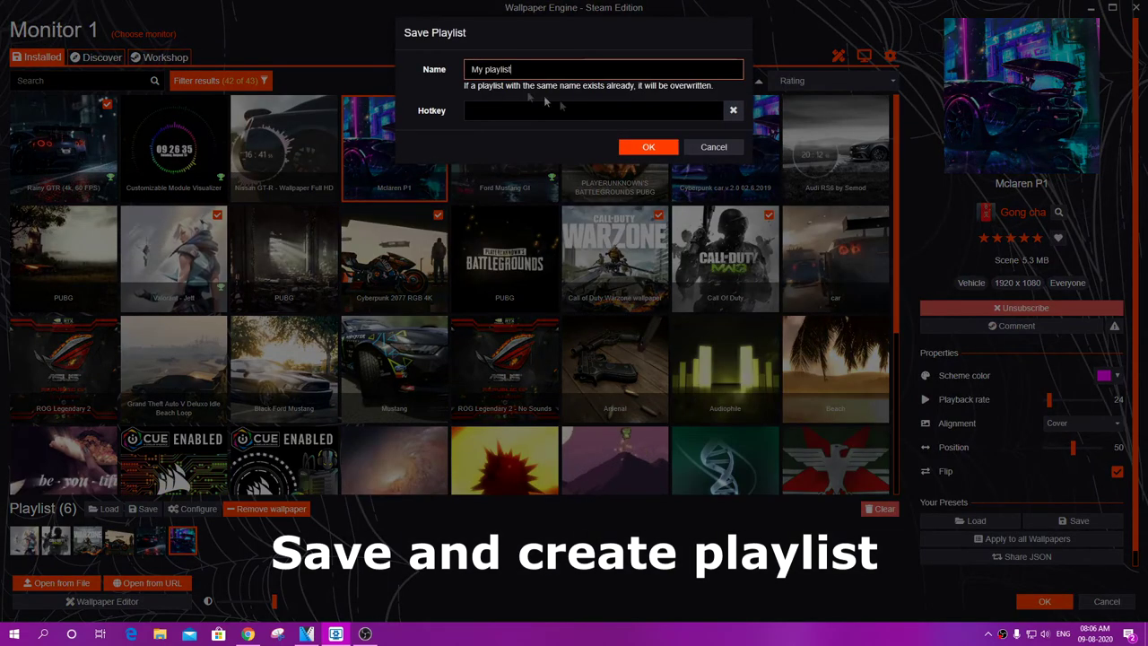
pyautogui.click(646, 147)
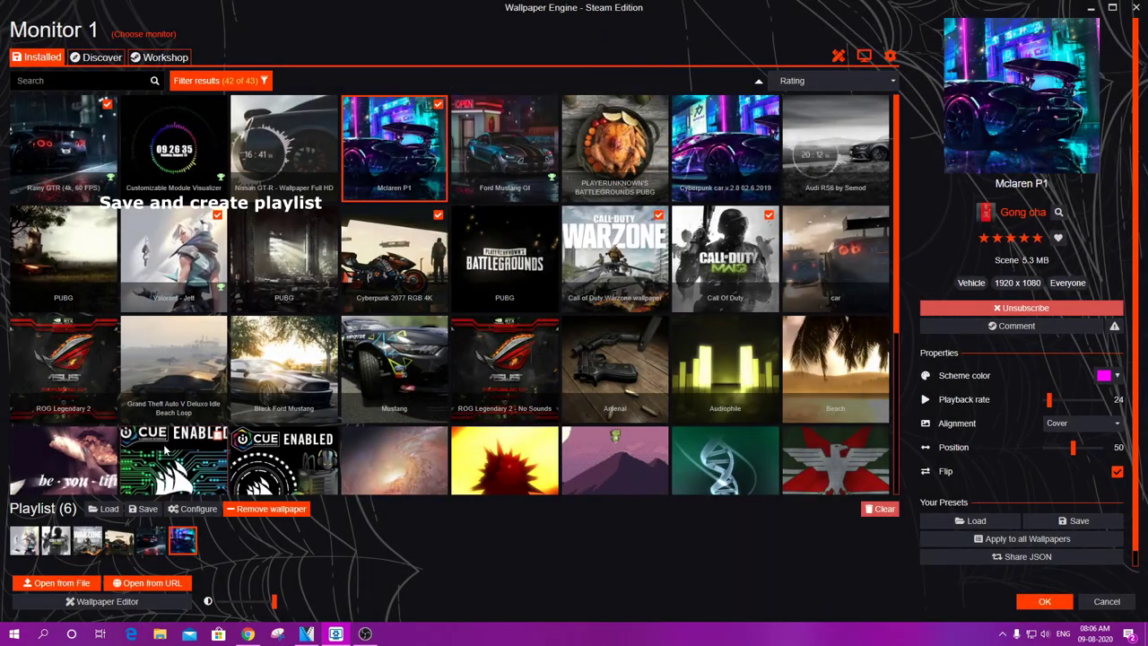
pyautogui.click(189, 509)
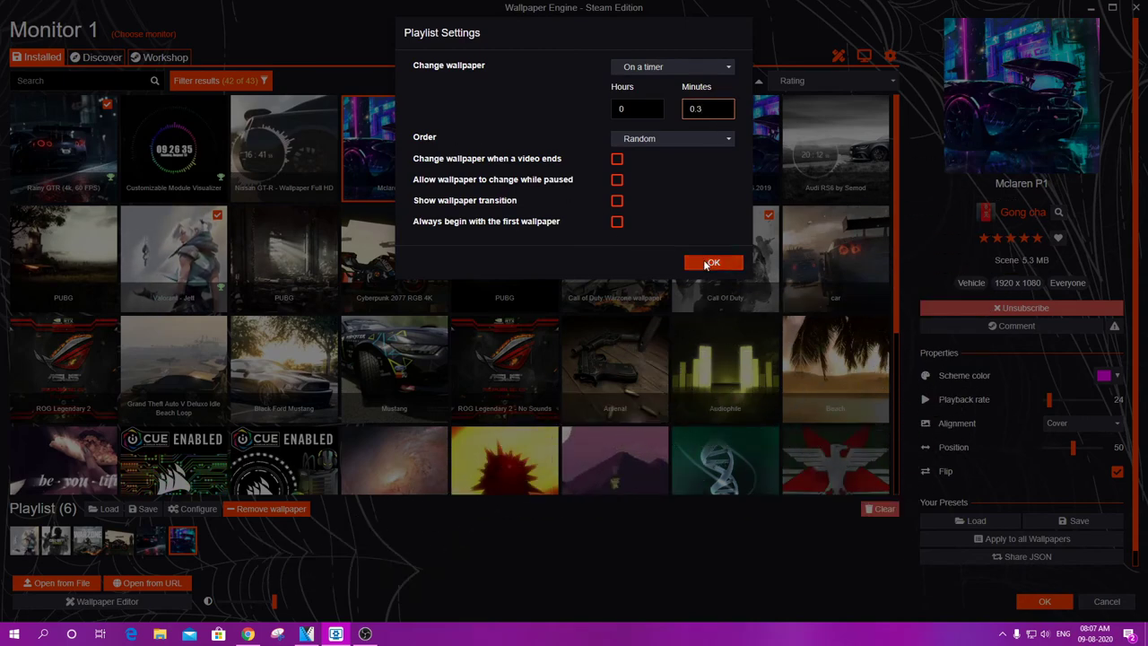
pyautogui.click(710, 263)
# Save the configured playlist again as My playlist and open the saved playlists for loading.
pyautogui.click(140, 510)
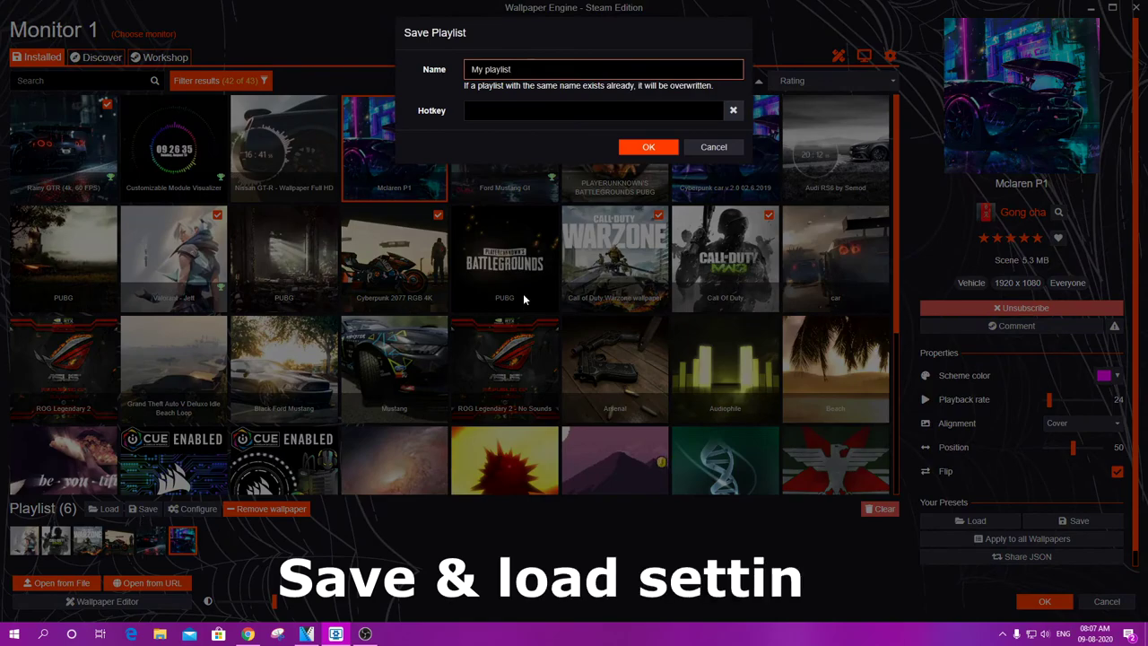
pyautogui.click(633, 149)
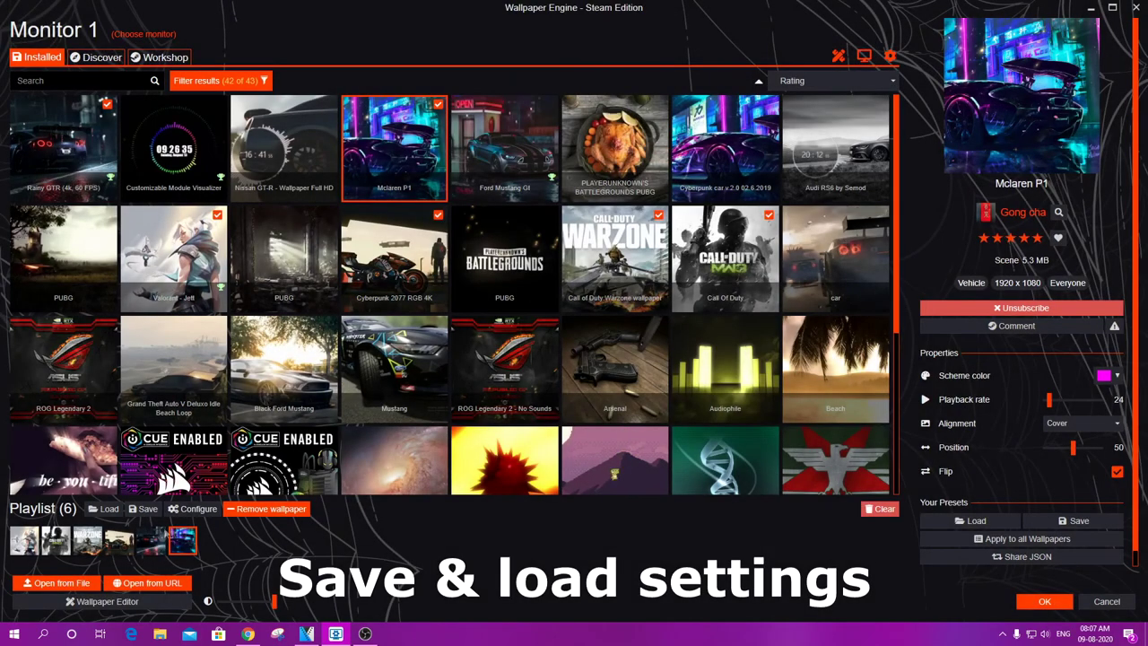
pyautogui.click(108, 508)
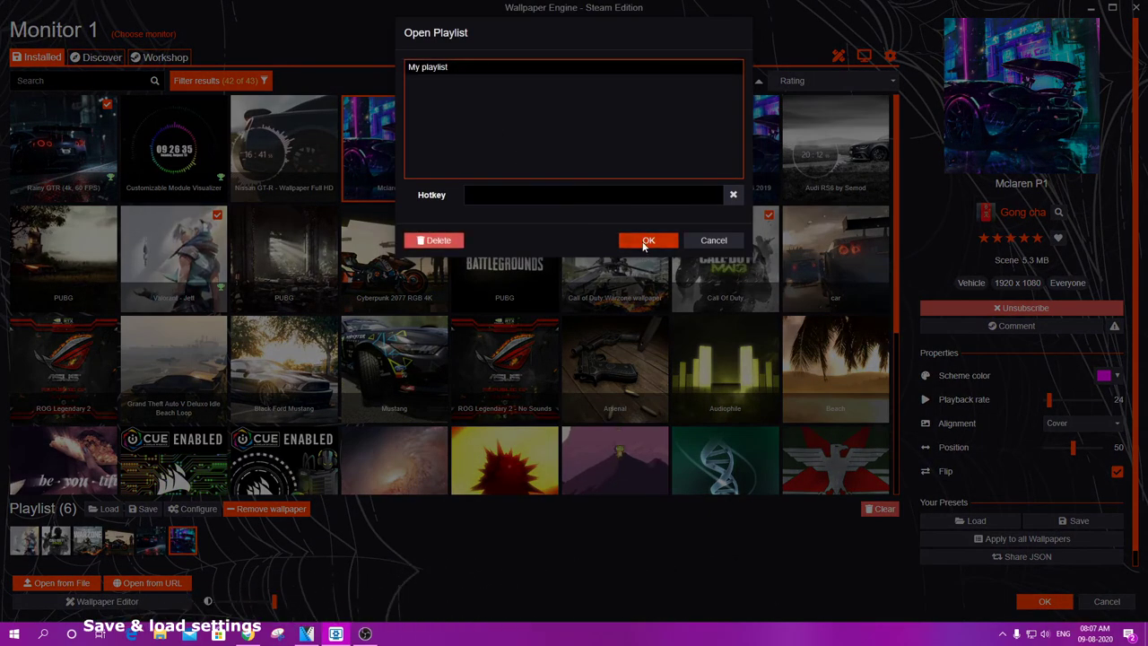